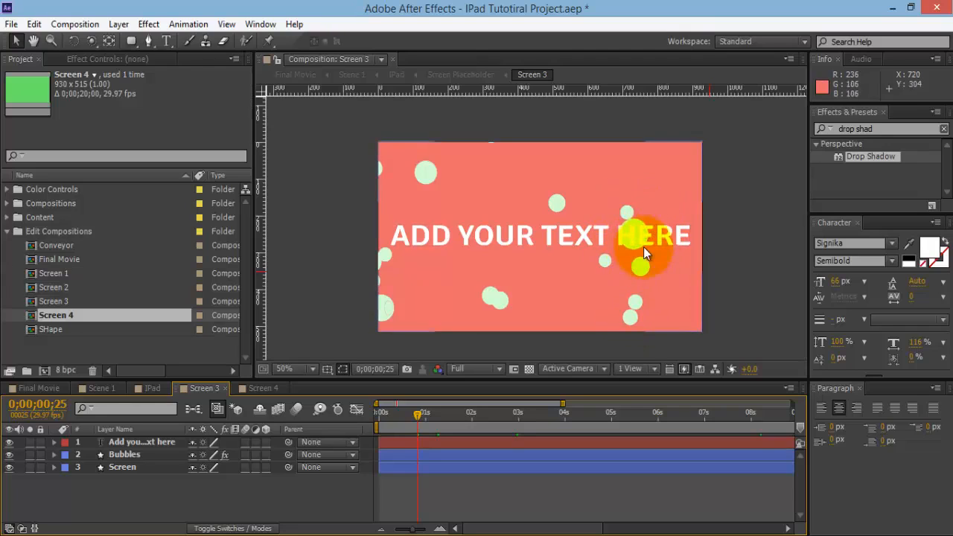
# - Set the Bubbles layer's opacity to 37% and preview the bubble animation behind the text
pyautogui.click(139, 454)
pyautogui.press('t')
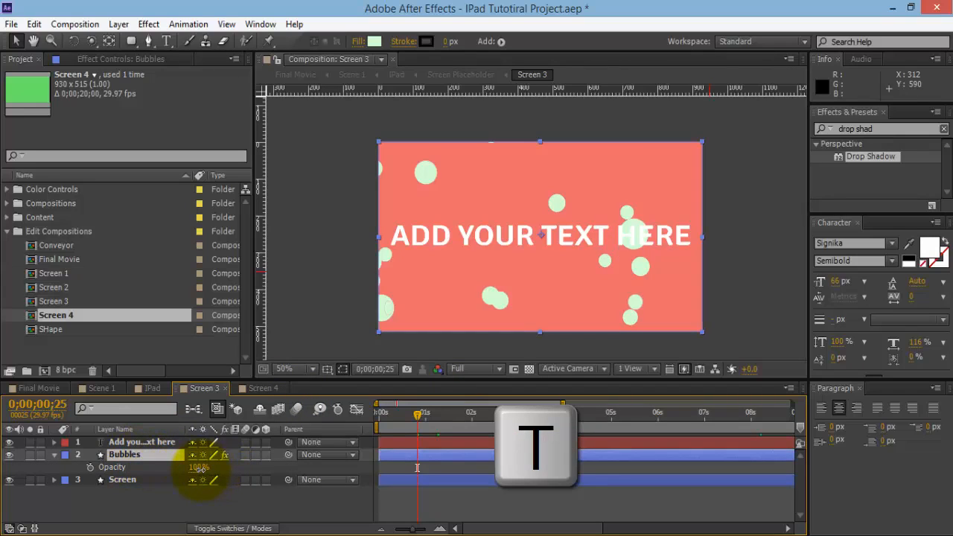
pyautogui.moveTo(200, 468); pyautogui.dragTo(161, 475)
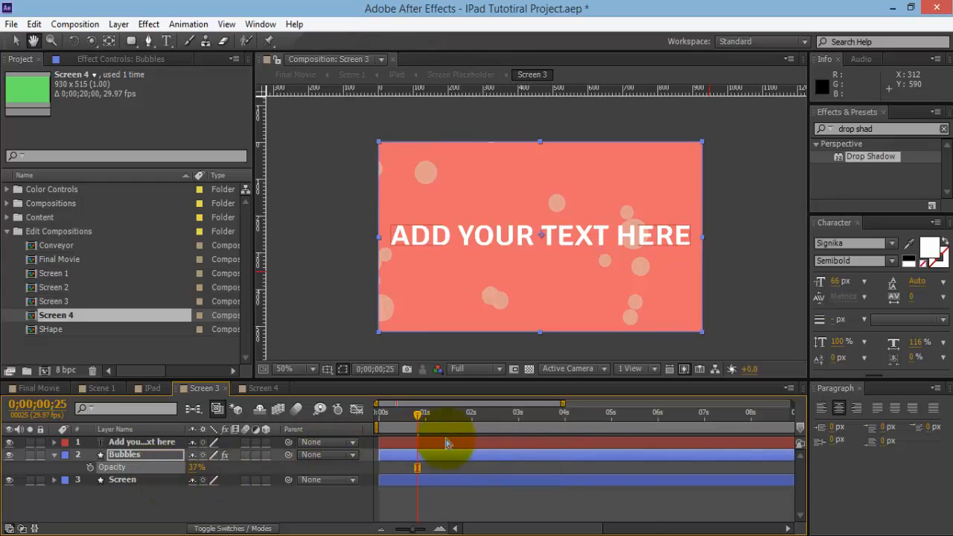
pyautogui.press('space')
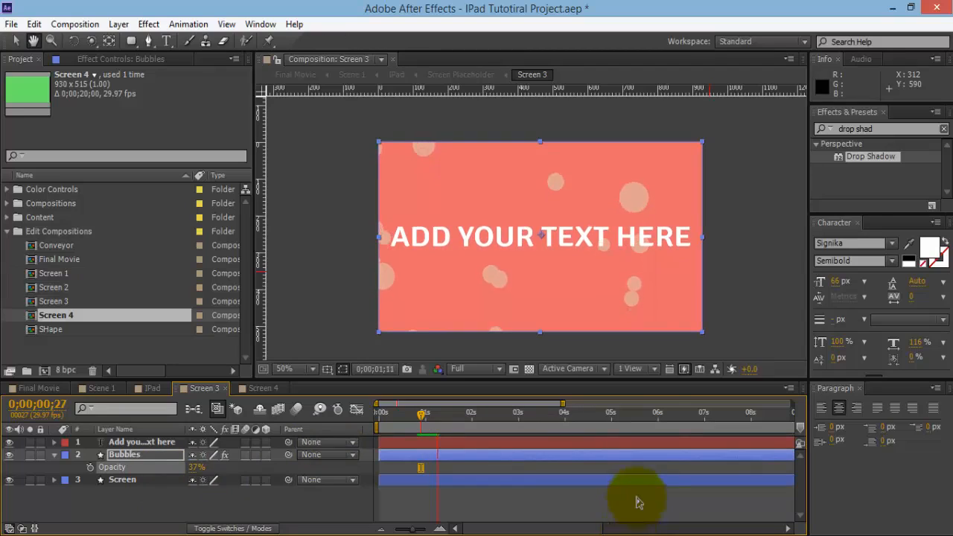
pyautogui.press('space')
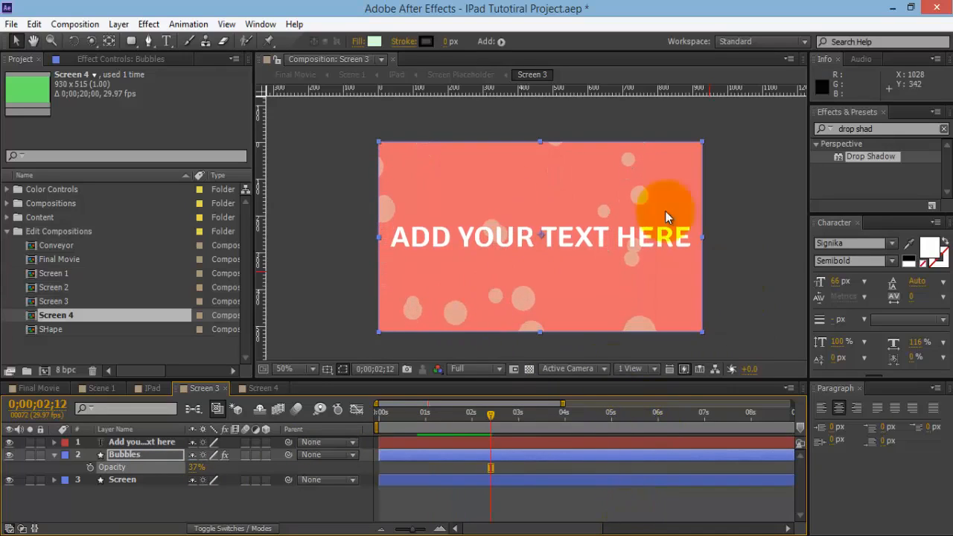
# - Close the Screen 3 composition to work in Screen 4, and check the green screen design in the Blogging Video reference
pyautogui.click(223, 387)
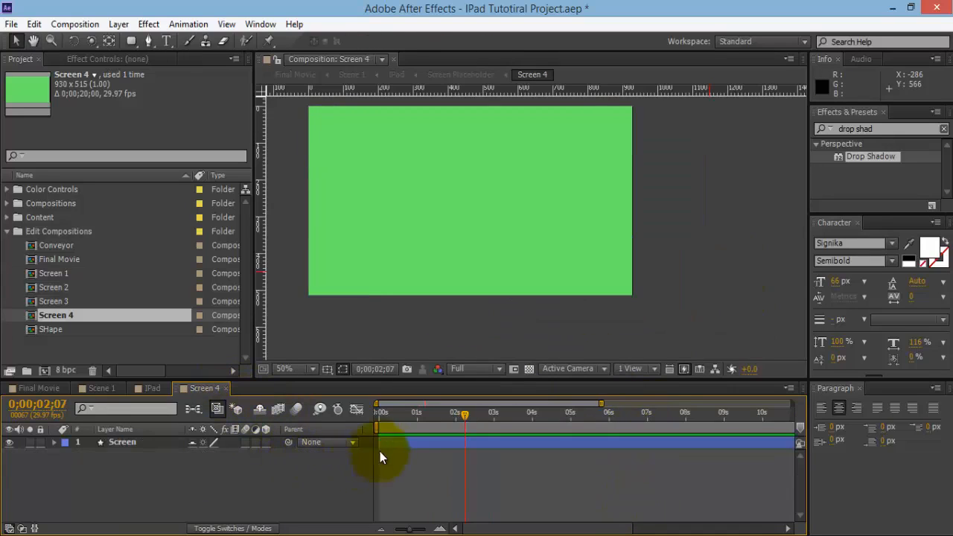
pyautogui.click(289, 535)
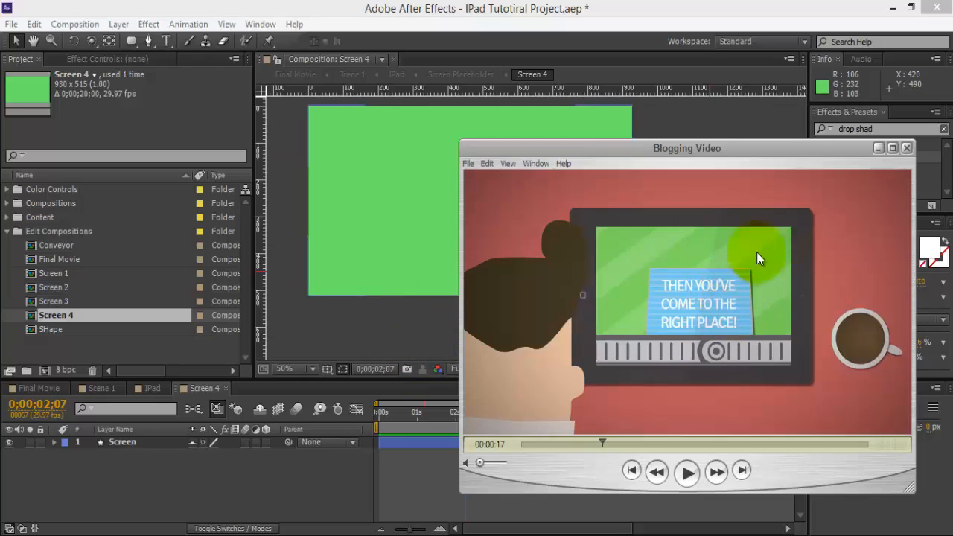
pyautogui.click(439, 469)
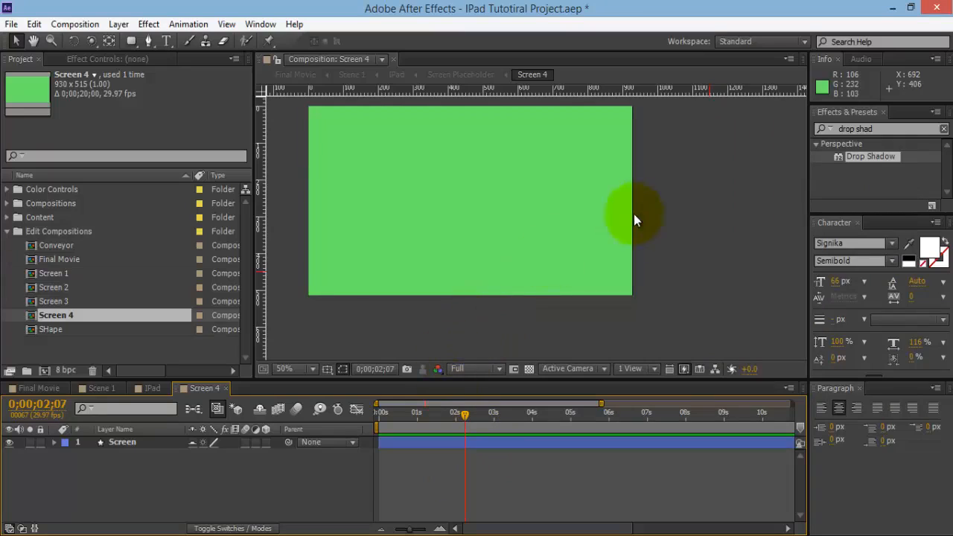
# - Duplicate the Screen layer and rename the copy as Stripes
pyautogui.click(136, 445)
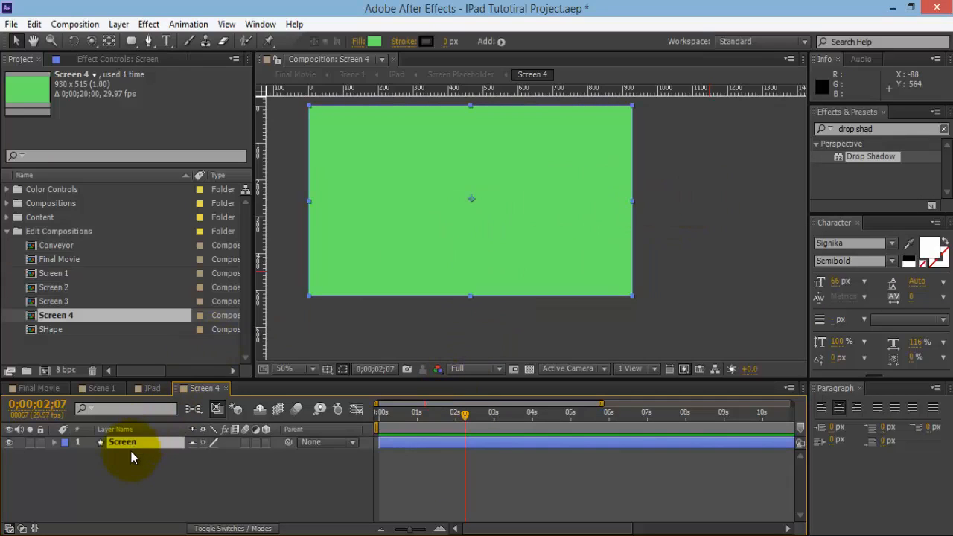
pyautogui.hotkey('ctrl', 'd')
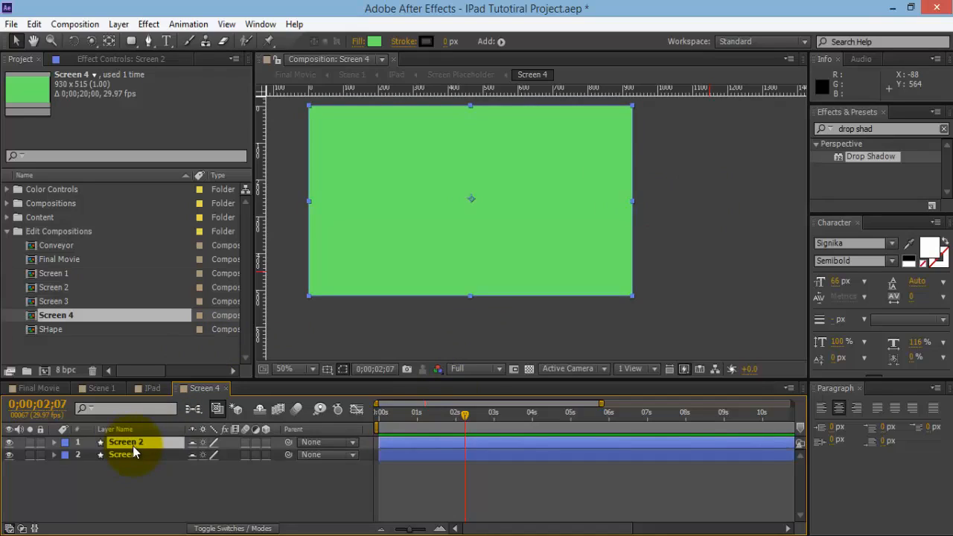
pyautogui.press('Return')
pyautogui.write('Stri')
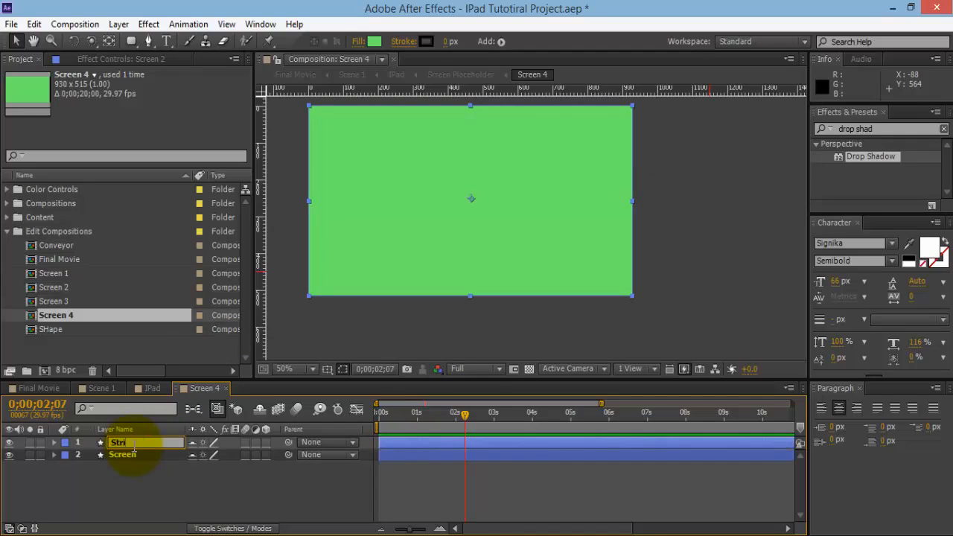
pyautogui.write('pes')
pyautogui.press('Return')
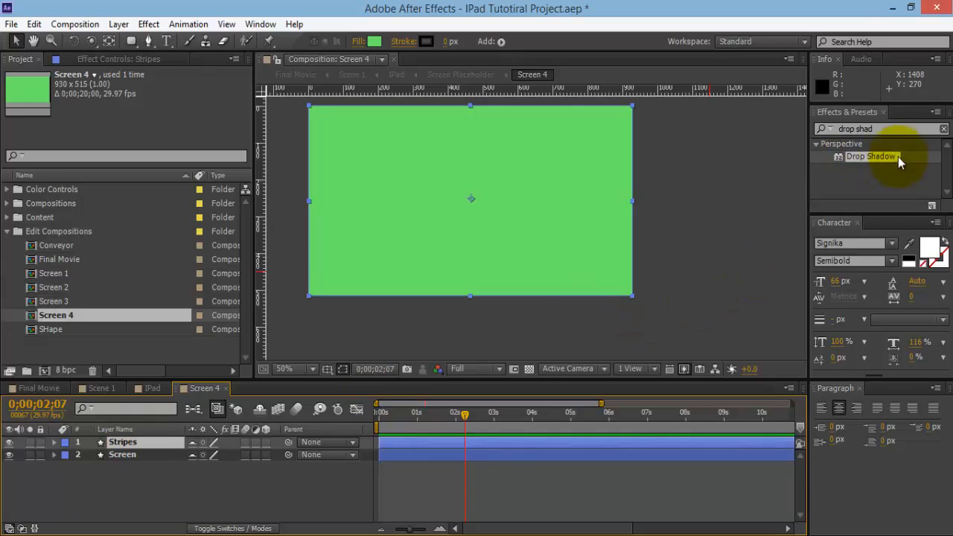
# - Find the Venetian Blinds transition effect, apply it to the Stripes layer and set its direction to 54°
pyautogui.click(882, 132)
pyautogui.hotkey('ctrl', 'a')
pyautogui.write('vene')
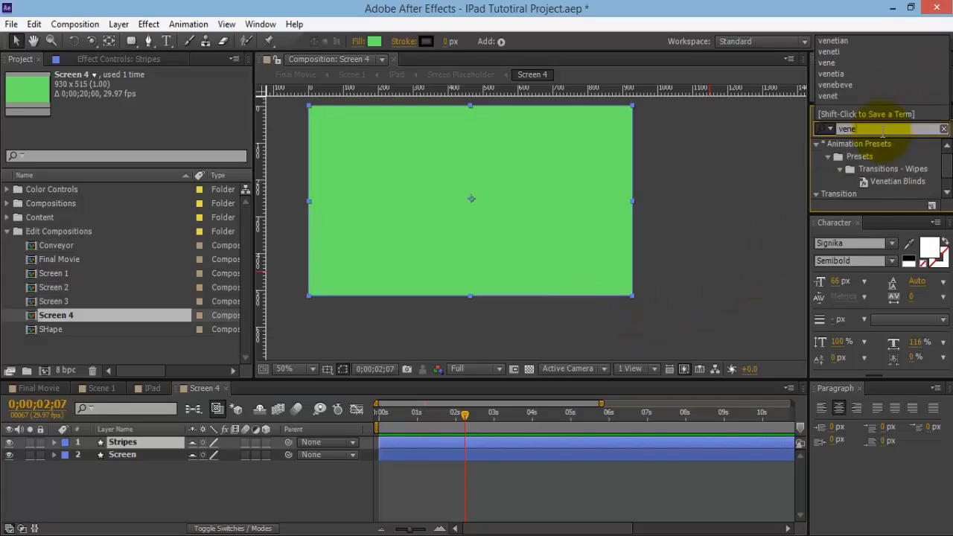
pyautogui.scroll(-2, 939, 182)
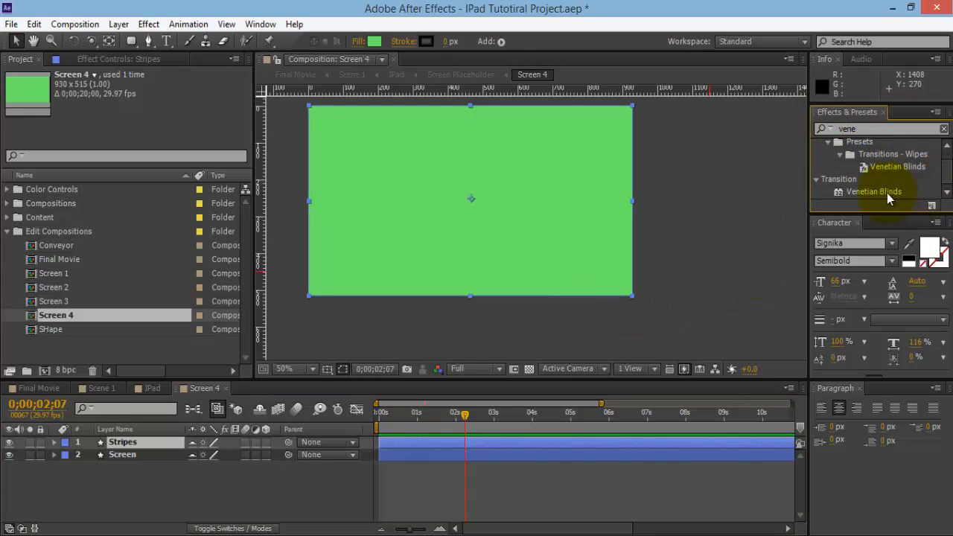
pyautogui.click(852, 193)
pyautogui.moveTo(849, 195); pyautogui.dragTo(541, 192)
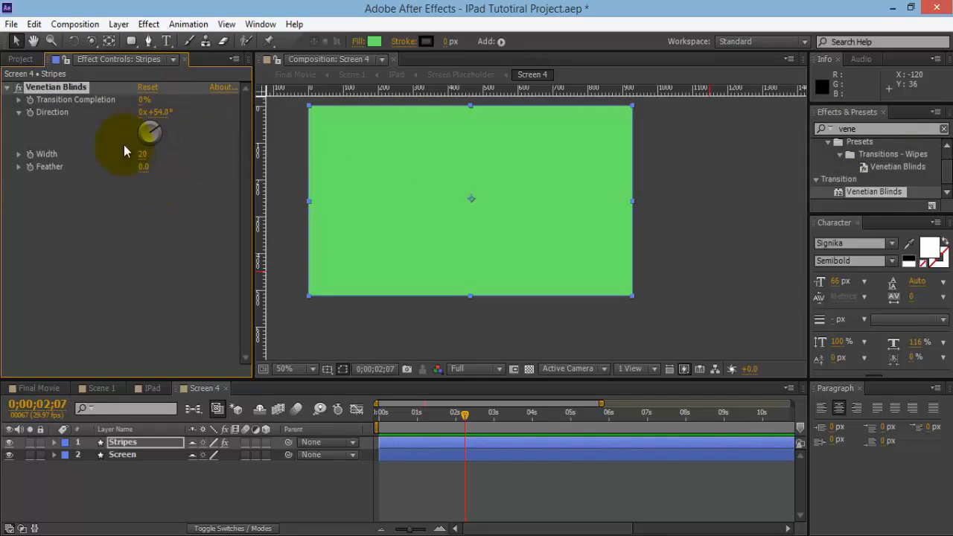
# - Change the Stripes layer's fill to the slightly darker green 5EDC5B
pyautogui.click(131, 443)
pyautogui.click(374, 41)
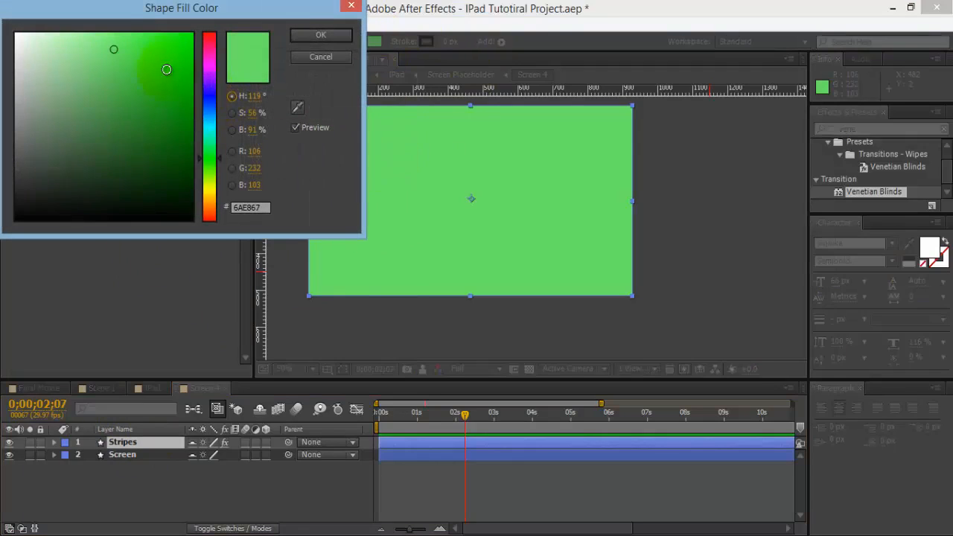
pyautogui.moveTo(113, 47); pyautogui.dragTo(119, 58)
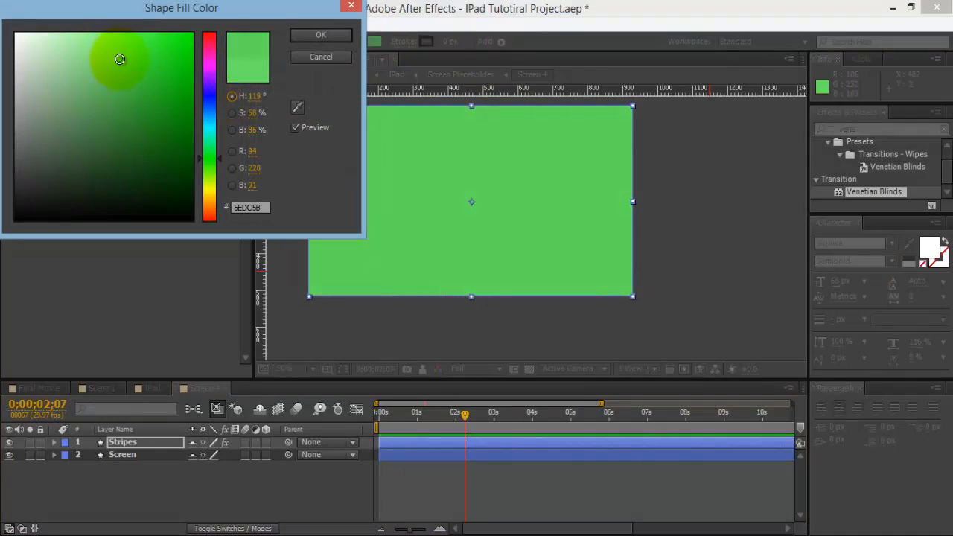
pyautogui.click(332, 36)
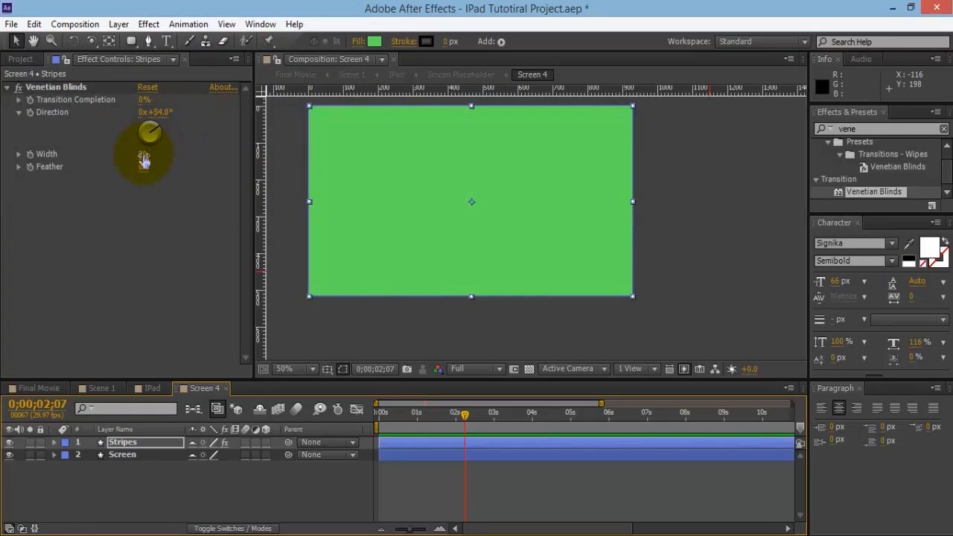
# - Set the Venetian Blinds transition completion to 46% and width to 190 to form wide diagonal stripes
pyautogui.moveTo(144, 99); pyautogui.dragTo(172, 99)
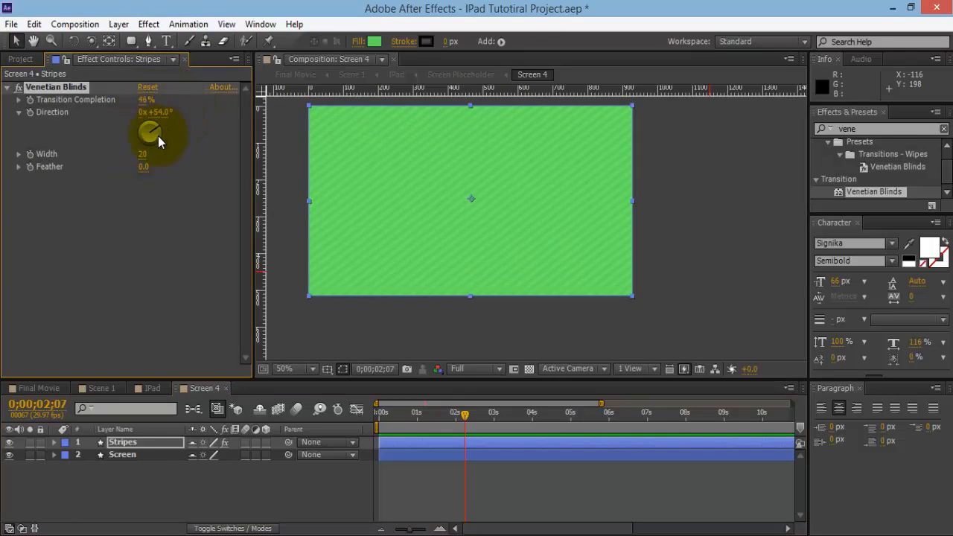
pyautogui.moveTo(142, 157); pyautogui.dragTo(258, 153)
pyautogui.click(490, 500)
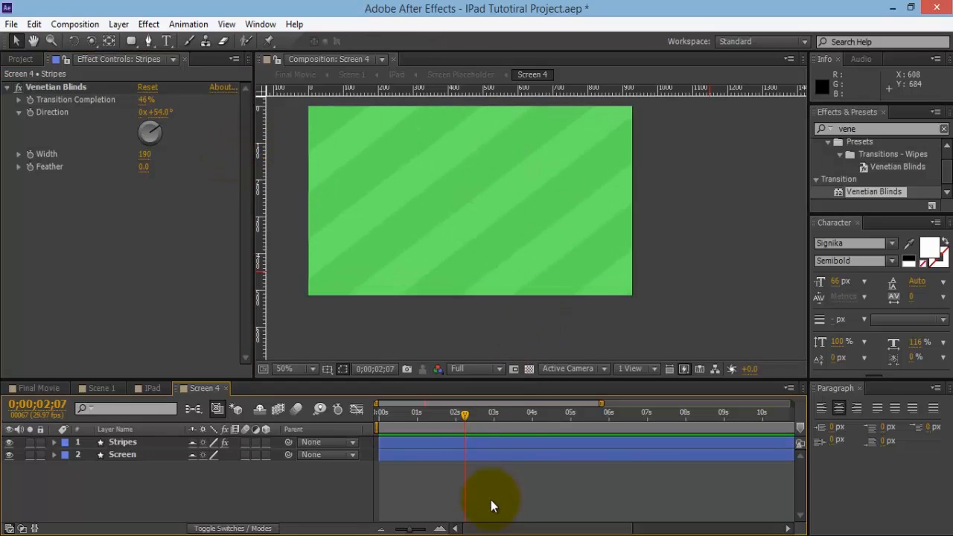
# - Lock the Stripes and Screen layers and hide them from the timeline as shy layers
pyautogui.click(43, 456)
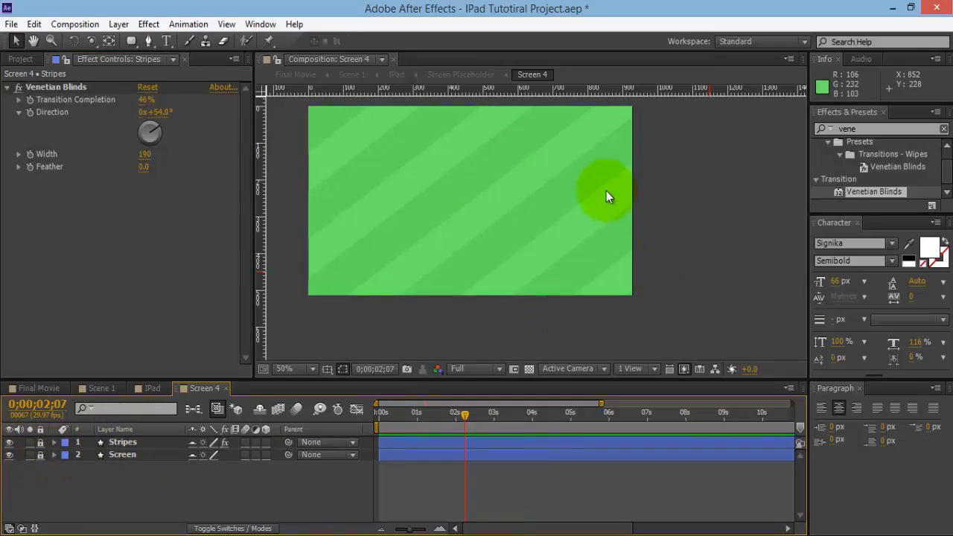
pyautogui.moveTo(606, 192); pyautogui.dragTo(511, 216)
pyautogui.click(510, 216)
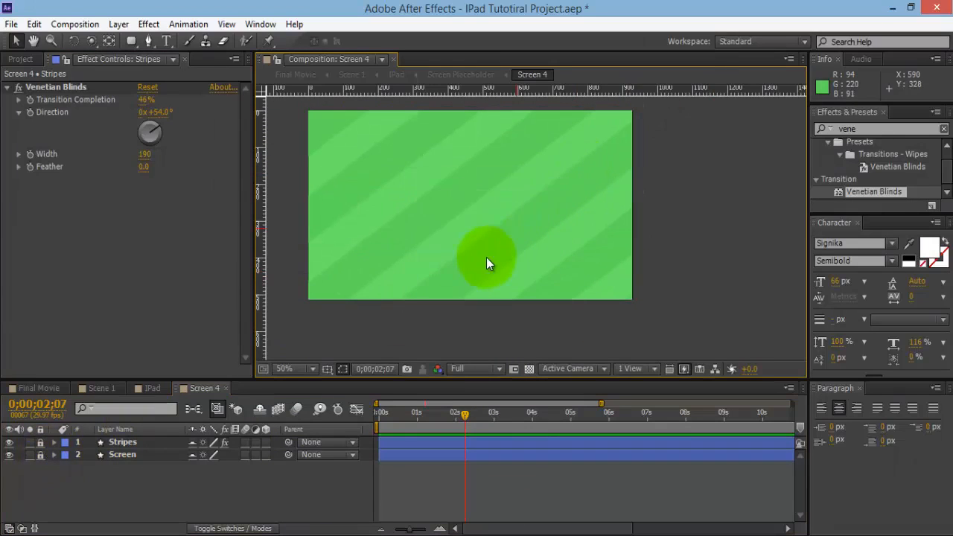
pyautogui.click(261, 408)
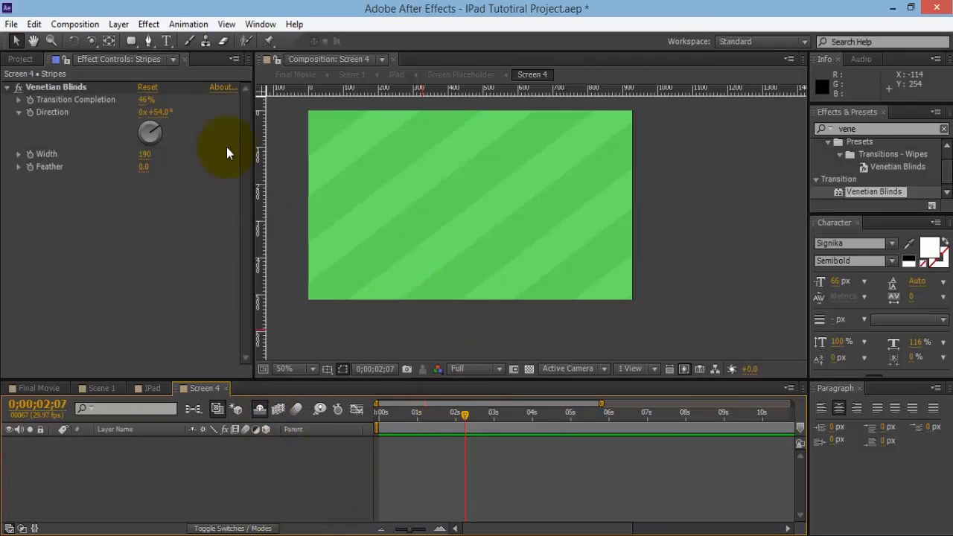
# - Collapse the Venetian Blinds settings and check the conveyor's look in the Blogging Video reference
pyautogui.click(11, 87)
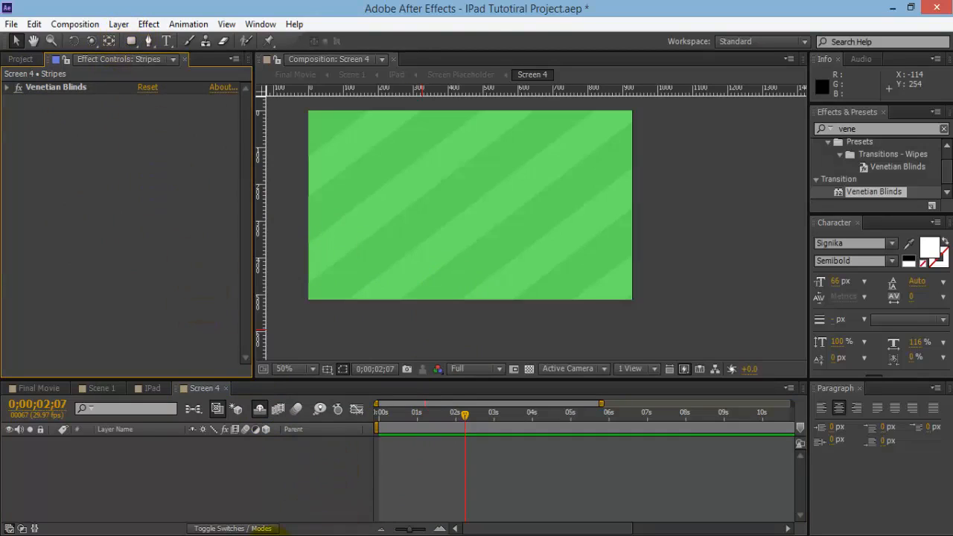
pyautogui.click(271, 535)
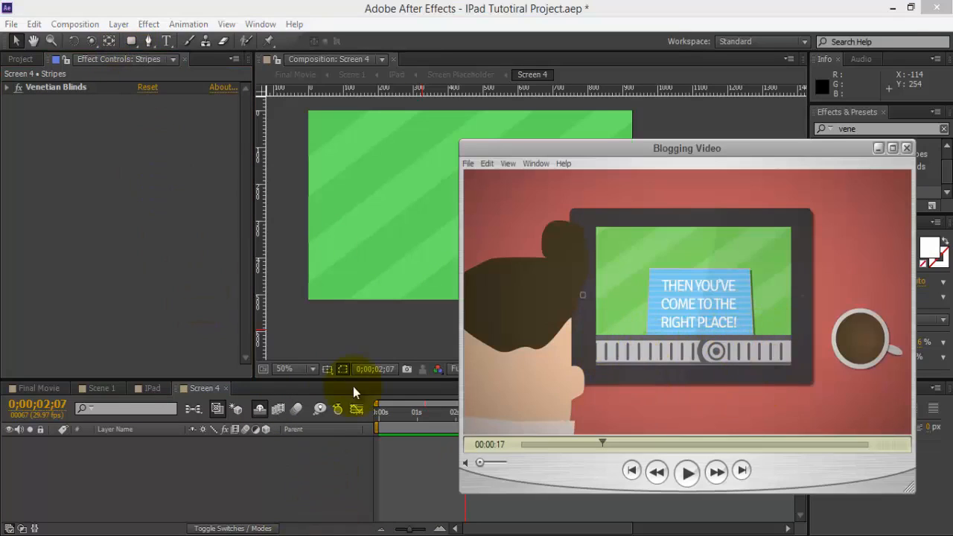
pyautogui.click(329, 339)
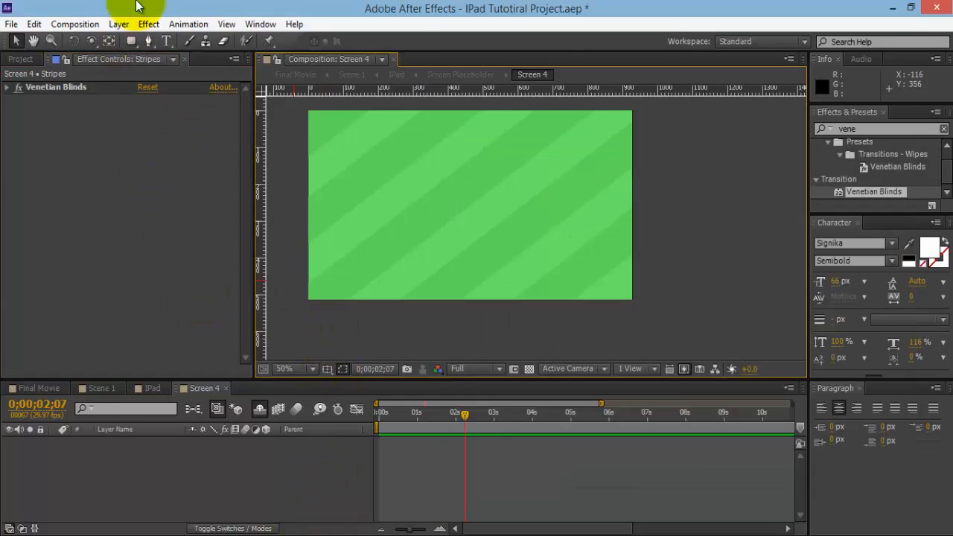
# - Draw a rounded rectangle about 884 × 142 px across the lower part of the striped background
pyautogui.click(132, 41)
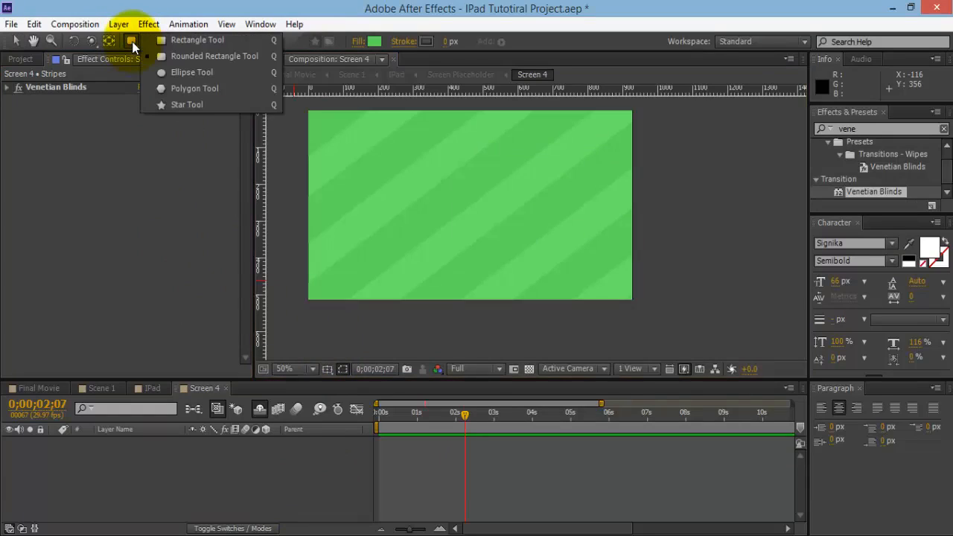
pyautogui.click(181, 55)
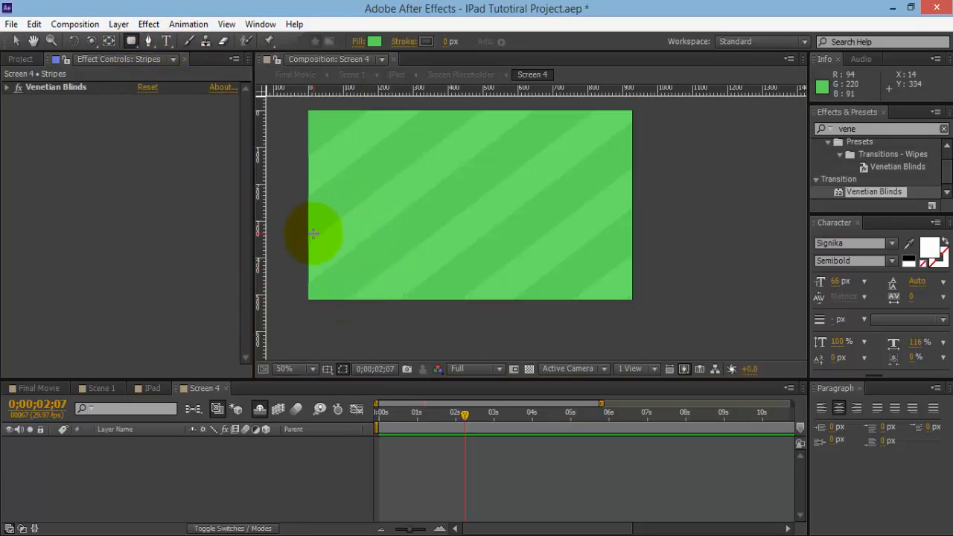
pyautogui.moveTo(312, 244); pyautogui.dragTo(617, 300)
# - Rename the new shape layer as Conveyor
pyautogui.click(151, 447)
pyautogui.press('Return')
pyautogui.write('Co')
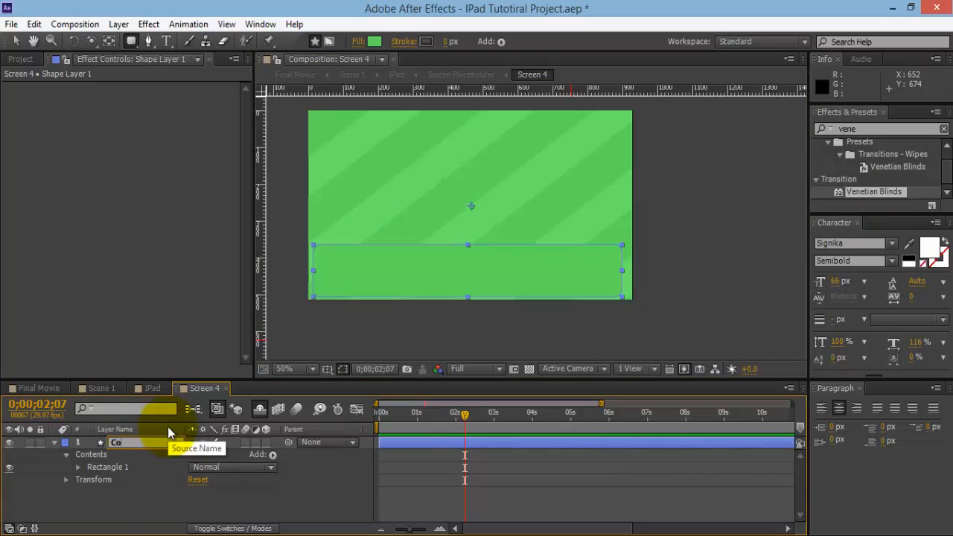
pyautogui.write('nveyor')
pyautogui.press('Return')
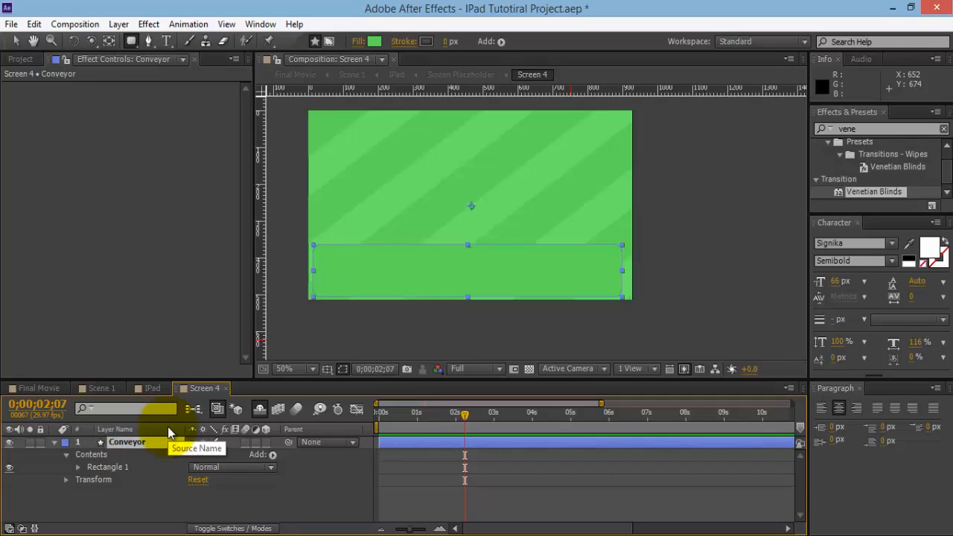
# - Set the Conveyor rectangle path's roundness to 714 so its ends are fully rounded, and return to the Selection tool
pyautogui.click(78, 468)
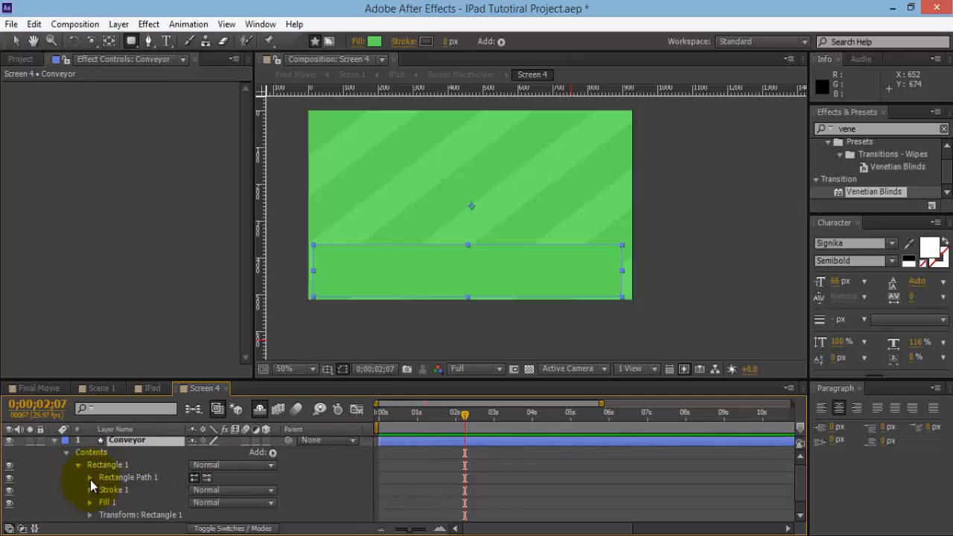
pyautogui.click(90, 477)
pyautogui.moveTo(194, 521); pyautogui.dragTo(670, 513)
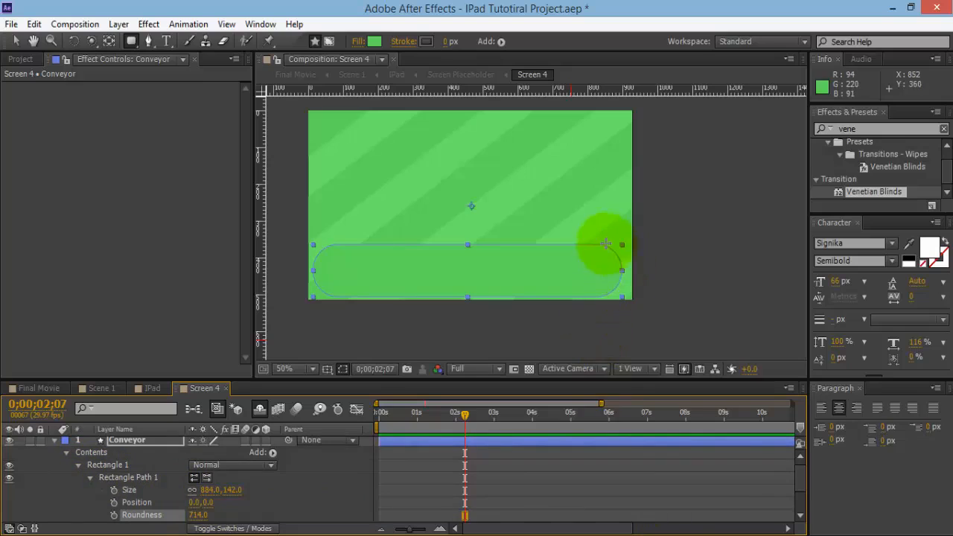
pyautogui.press('v')
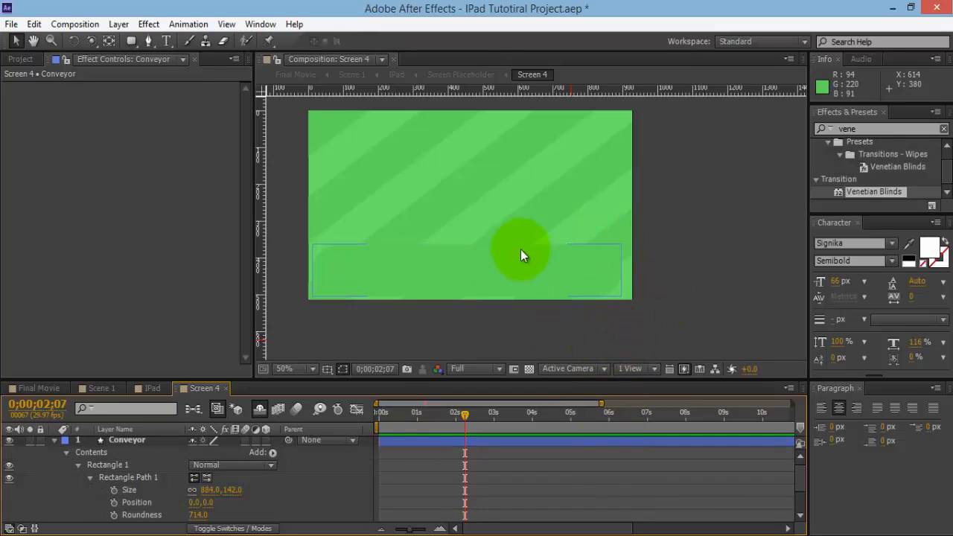
# - Give the Conveyor shape a light grey fill and a 22 px stroke
pyautogui.click(524, 267)
pyautogui.click(373, 42)
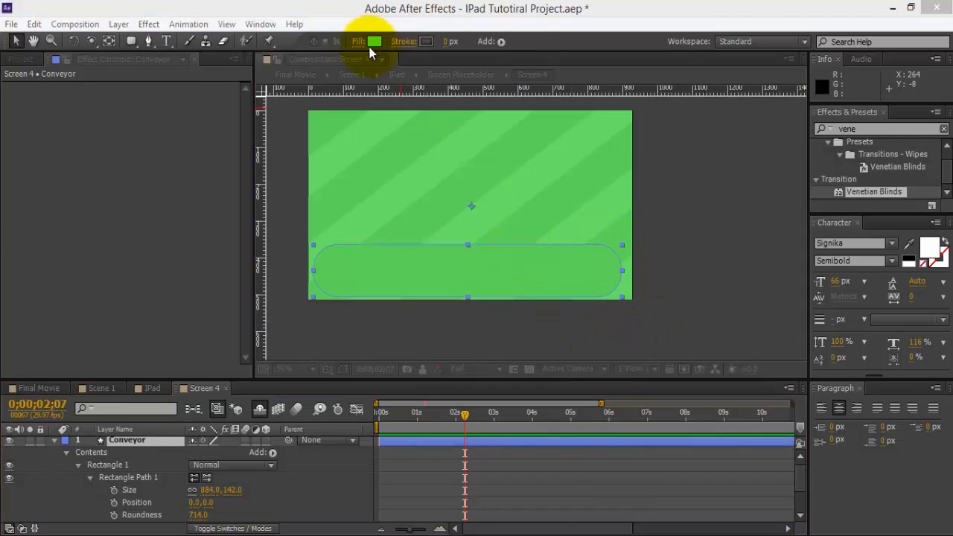
pyautogui.click(34, 64)
pyautogui.moveTo(34, 64); pyautogui.dragTo(24, 76)
pyautogui.click(316, 36)
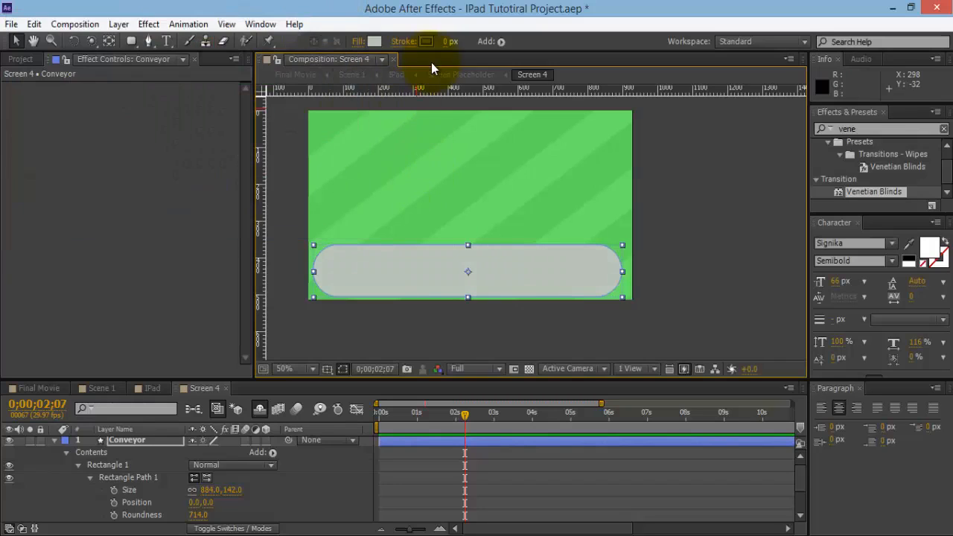
pyautogui.moveTo(446, 42); pyautogui.dragTo(469, 47)
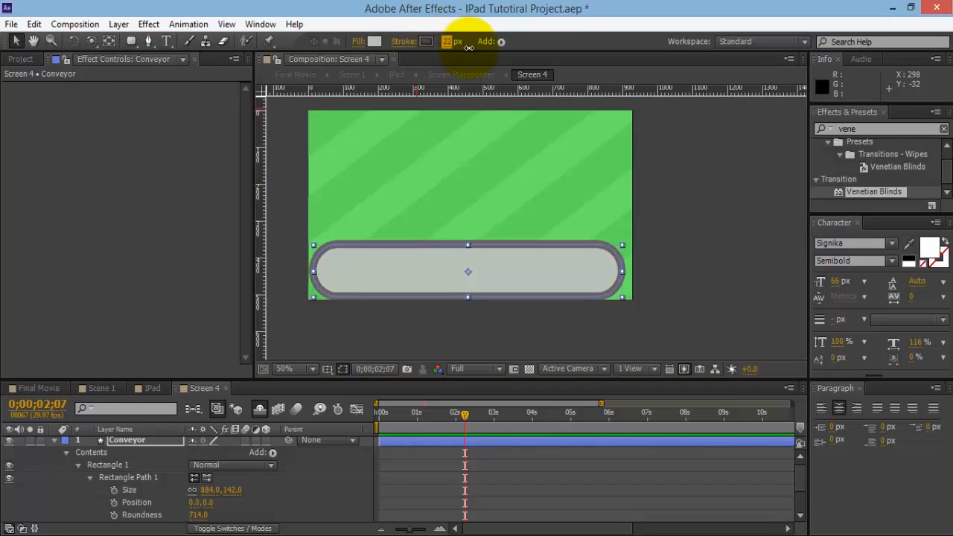
# - Collapse the Conveyor layer's properties, bring the conveyor's left end into close view, and activate the Ellipse tool
pyautogui.click(638, 511)
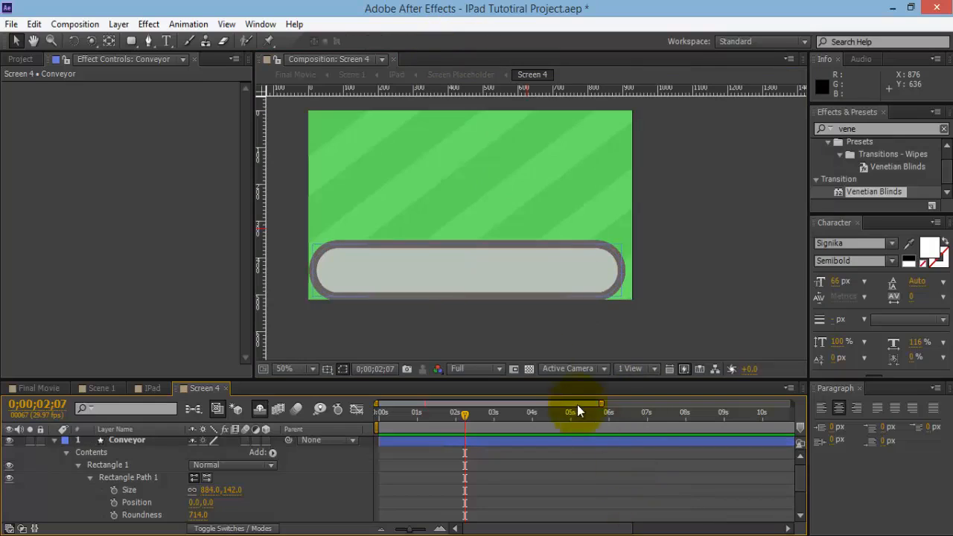
pyautogui.click(408, 276)
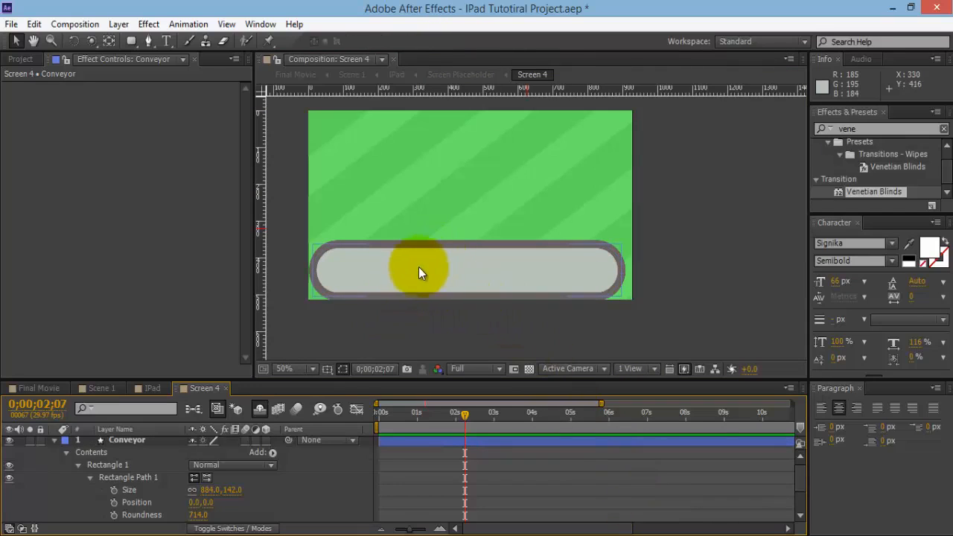
pyautogui.click(54, 440)
pyautogui.press('.')
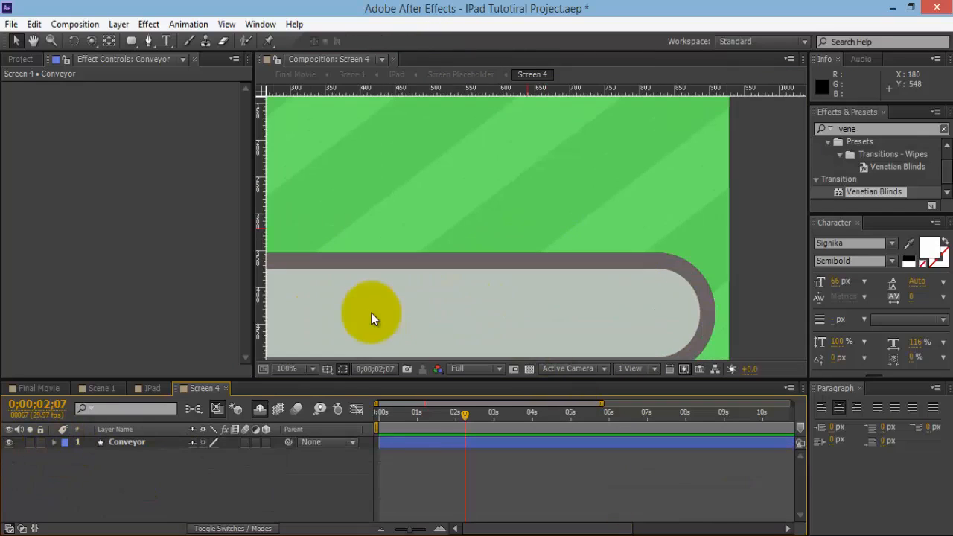
pyautogui.press('h')
pyautogui.moveTo(345, 216); pyautogui.dragTo(607, 206)
pyautogui.moveTo(528, 270); pyautogui.dragTo(504, 240)
pyautogui.click(127, 48)
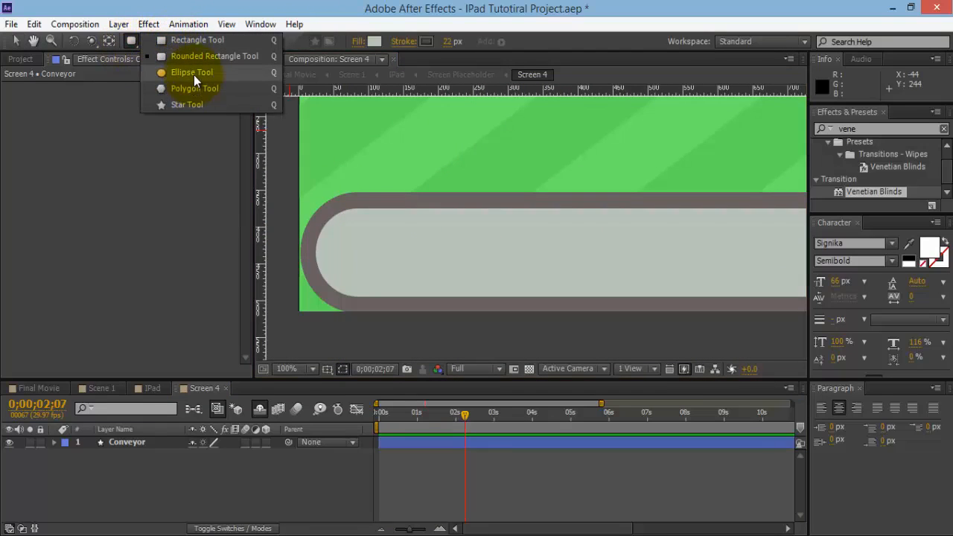
pyautogui.click(194, 74)
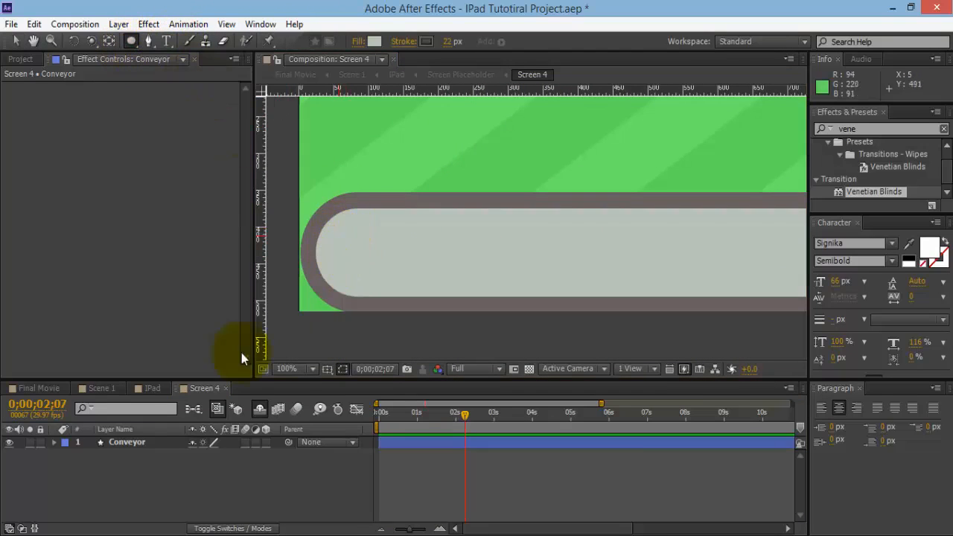
# - Try adding an ellipse inside the Conveyor layer near the belt's left end, and undo it
pyautogui.click(134, 442)
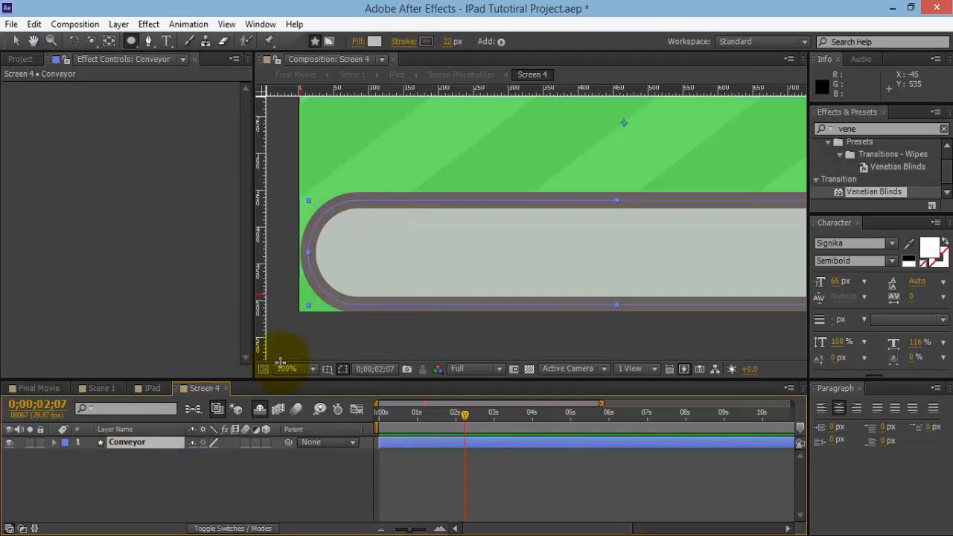
pyautogui.moveTo(335, 221); pyautogui.dragTo(443, 288)
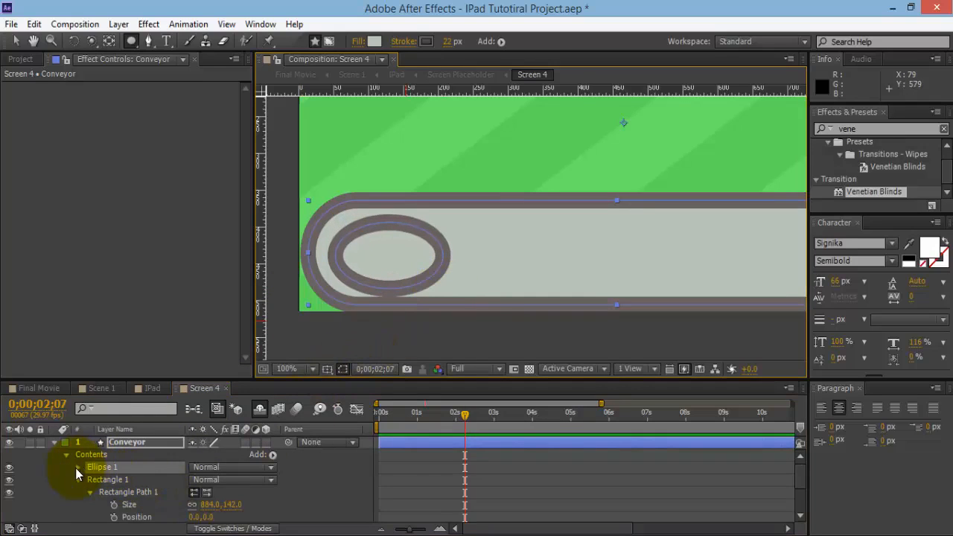
pyautogui.click(100, 468)
pyautogui.click(50, 443)
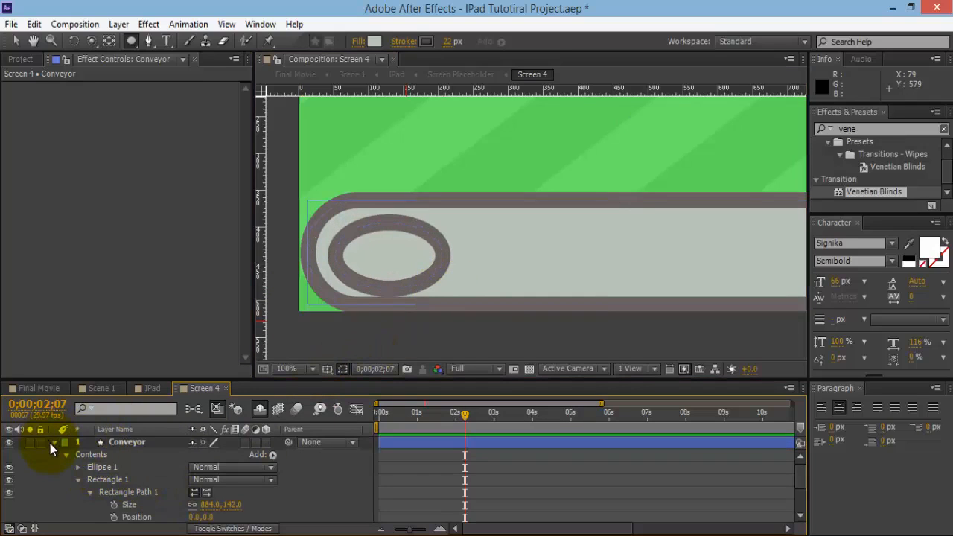
pyautogui.click(55, 445)
pyautogui.click(159, 446)
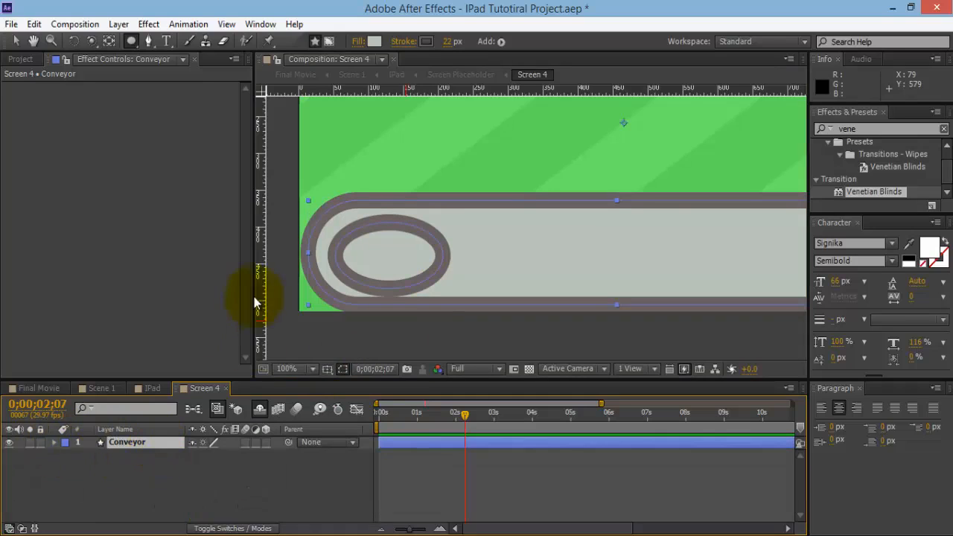
pyautogui.hotkey('ctrl', 'z')
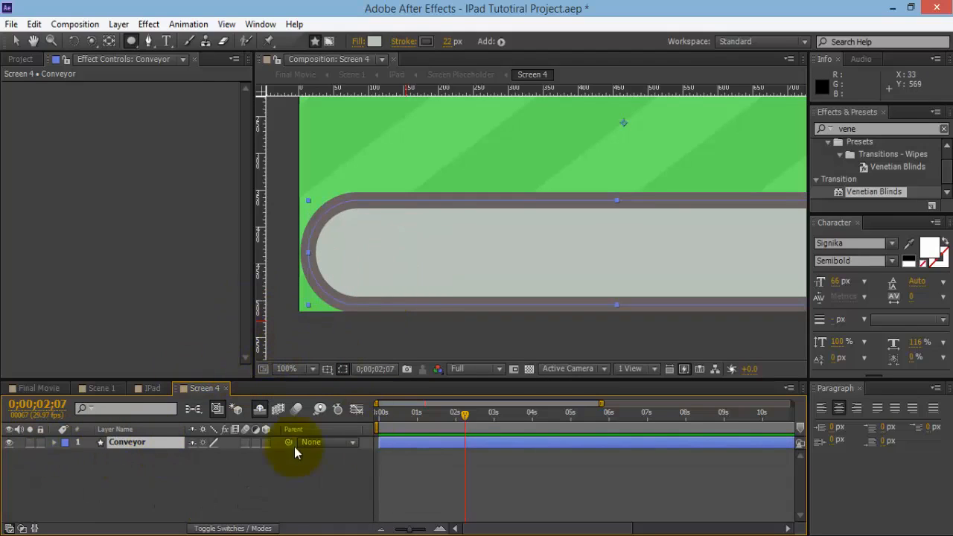
# - Draw a circle on its own shape layer inside the conveyor's left end and reduce its stroke to 13 px
pyautogui.click(222, 488)
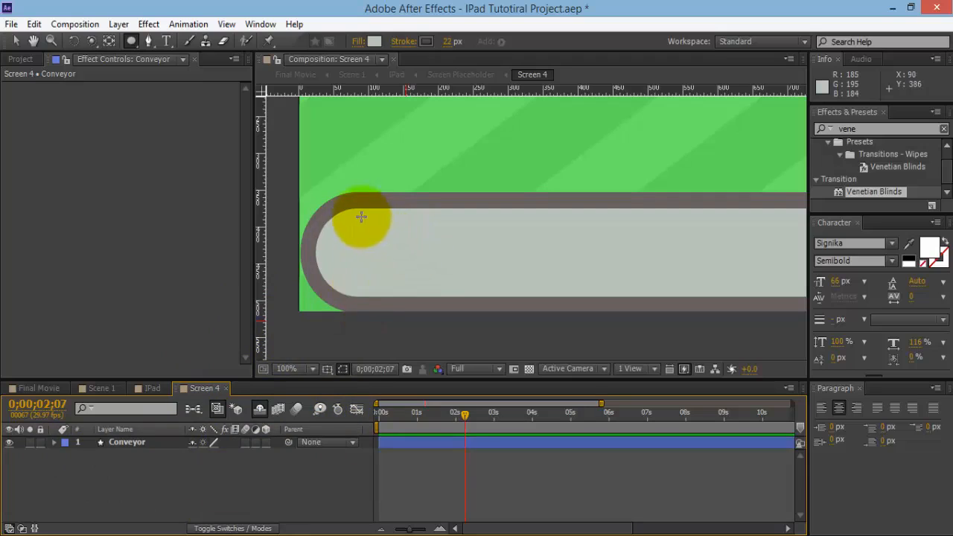
pyautogui.moveTo(340, 224); pyautogui.dragTo(398, 283)
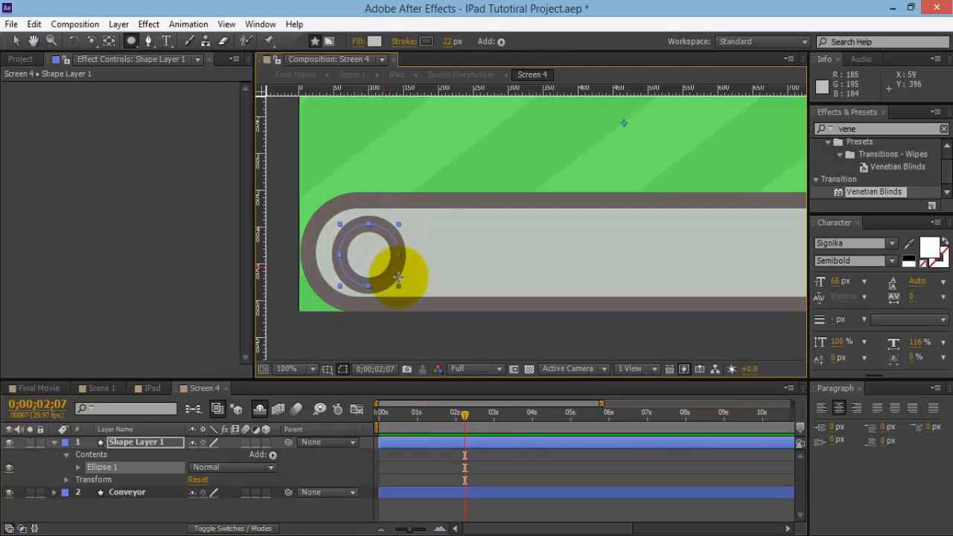
pyautogui.click(455, 41)
pyautogui.press('Down')
pyautogui.press('Down')
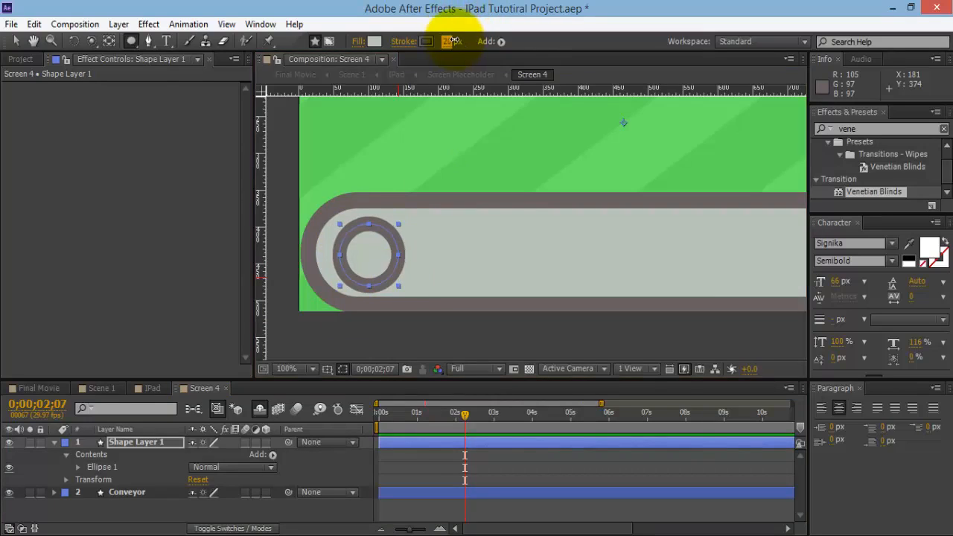
pyautogui.press('Down')
pyautogui.press('Down')
pyautogui.press('Down')
pyautogui.press('Down')
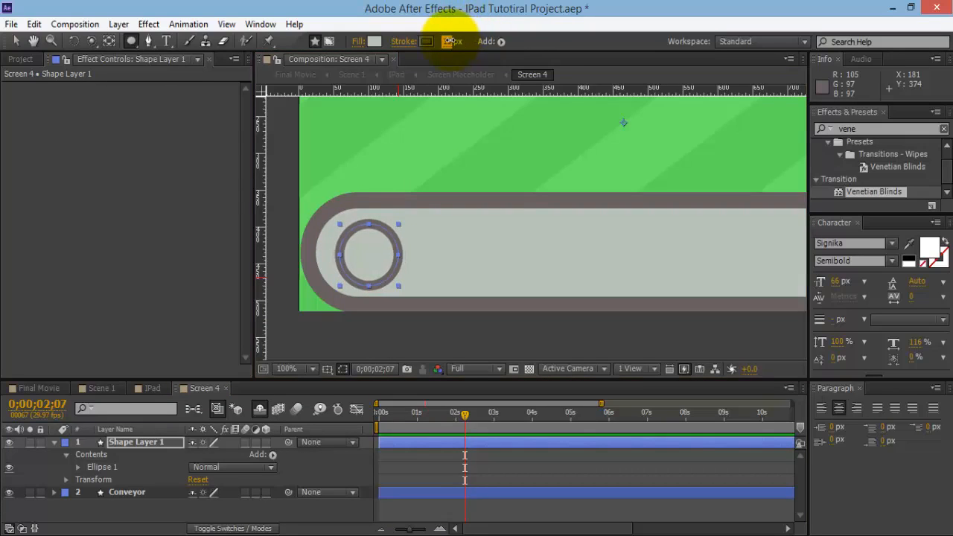
pyautogui.press('Down')
pyautogui.press('Down')
pyautogui.press('Down')
pyautogui.press('Up')
# - Check the wheel in the Blogging Video reference and set the circle's stroke width to 12 px
pyautogui.click(286, 535)
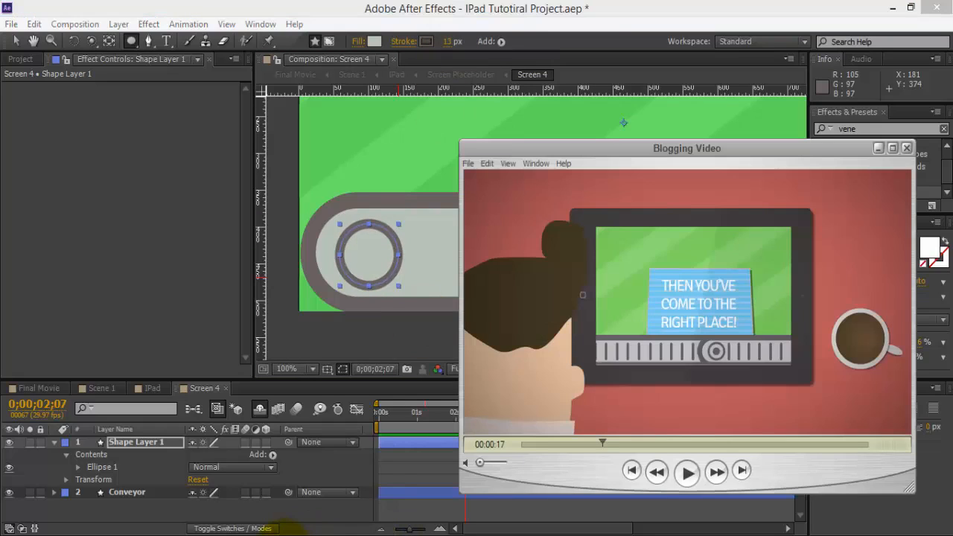
pyautogui.click(439, 9)
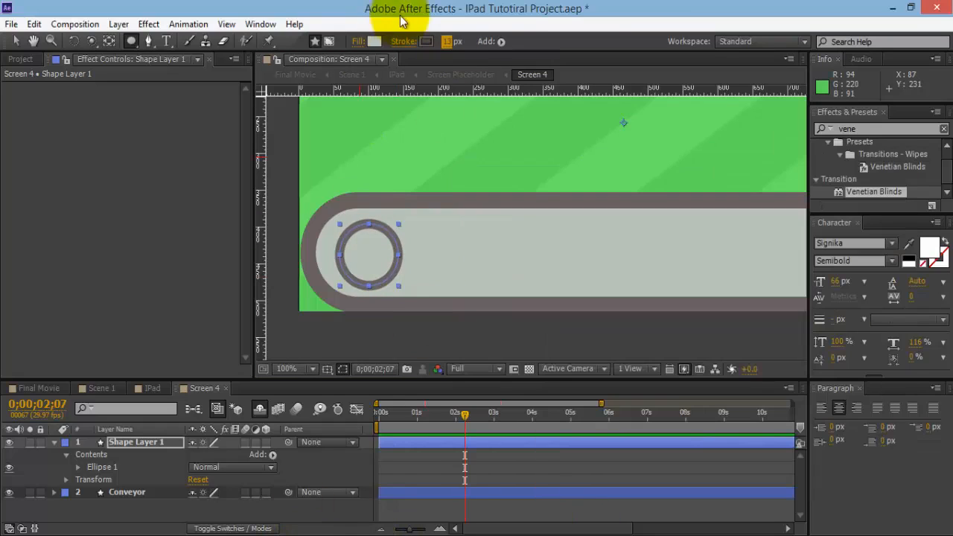
pyautogui.click(448, 42)
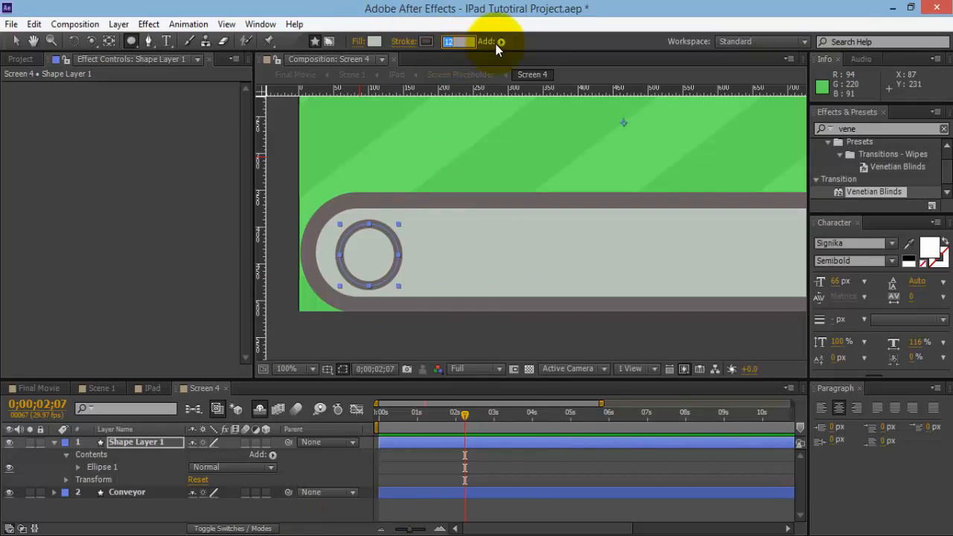
pyautogui.click(525, 36)
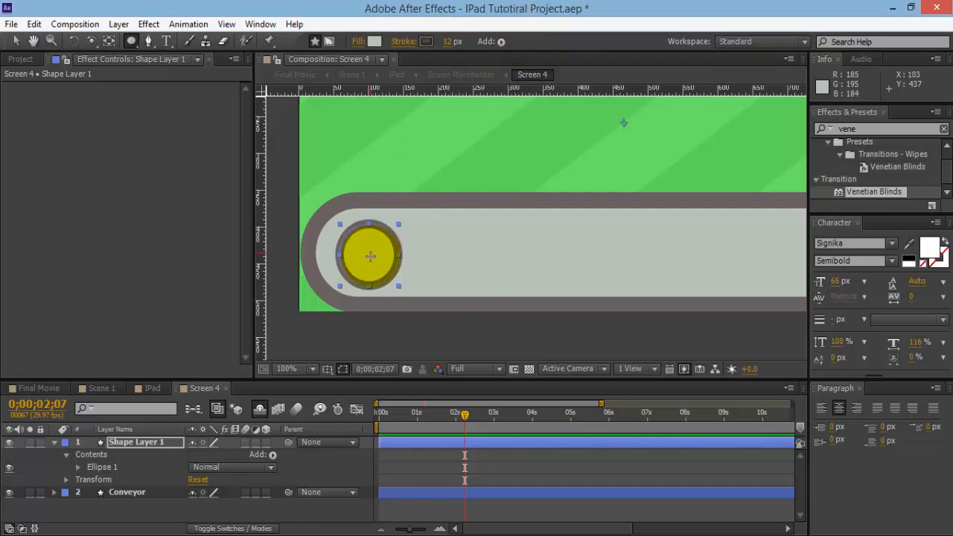
# - Enlarge the circle slightly and reposition it to sit evenly within the conveyor's rounded left end
pyautogui.press('v')
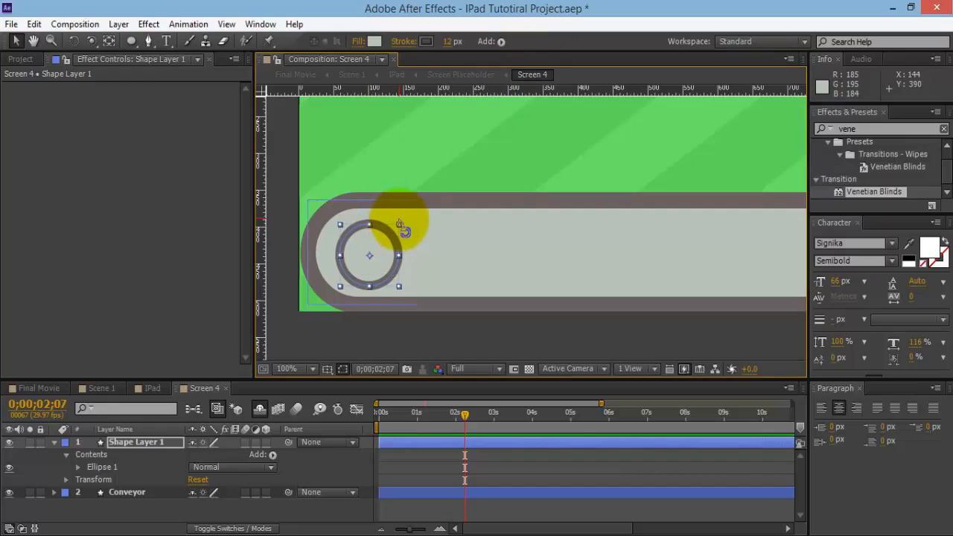
pyautogui.click(16, 41)
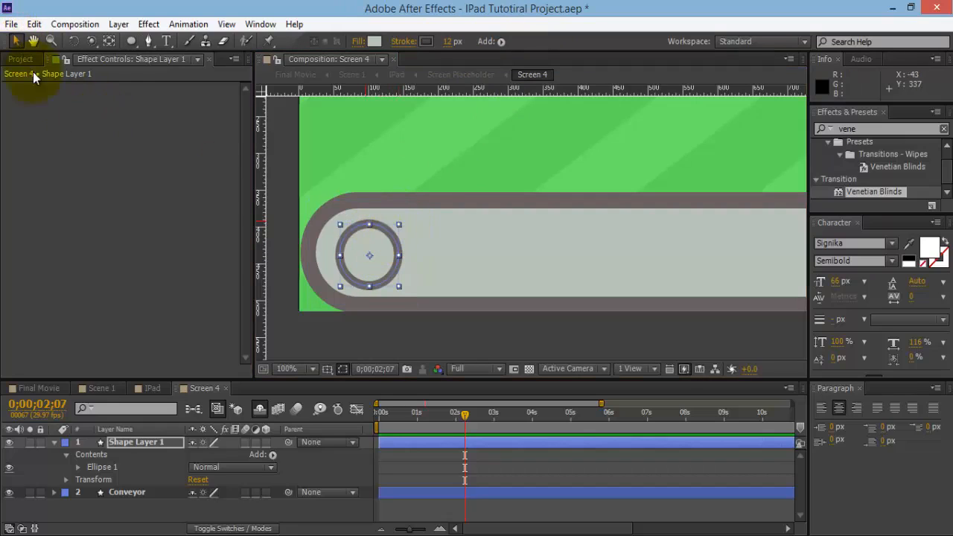
pyautogui.click(158, 440)
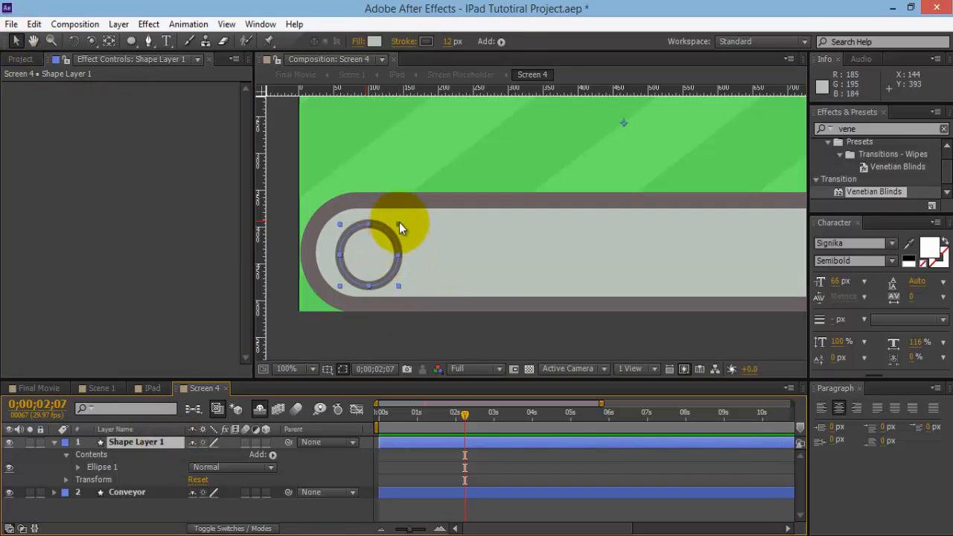
pyautogui.moveTo(399, 222); pyautogui.dragTo(389, 241)
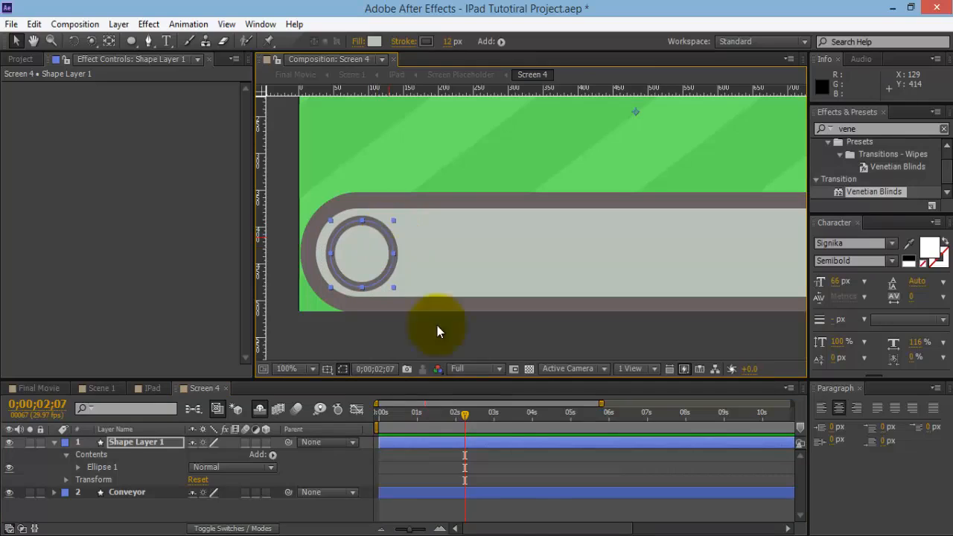
pyautogui.click(517, 512)
# - Rename the circle's shape layer as Circle
pyautogui.click(153, 442)
pyautogui.write('Circle')
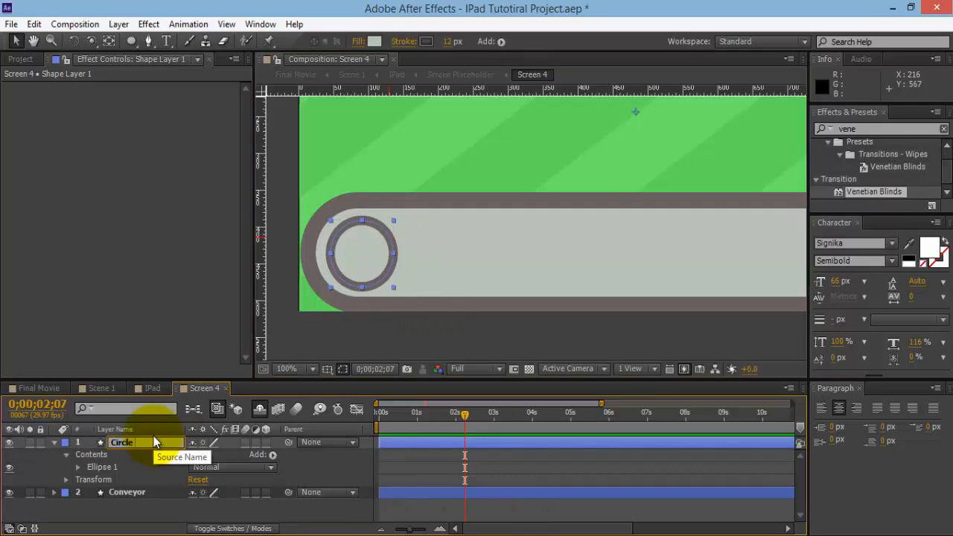
pyautogui.press('Return')
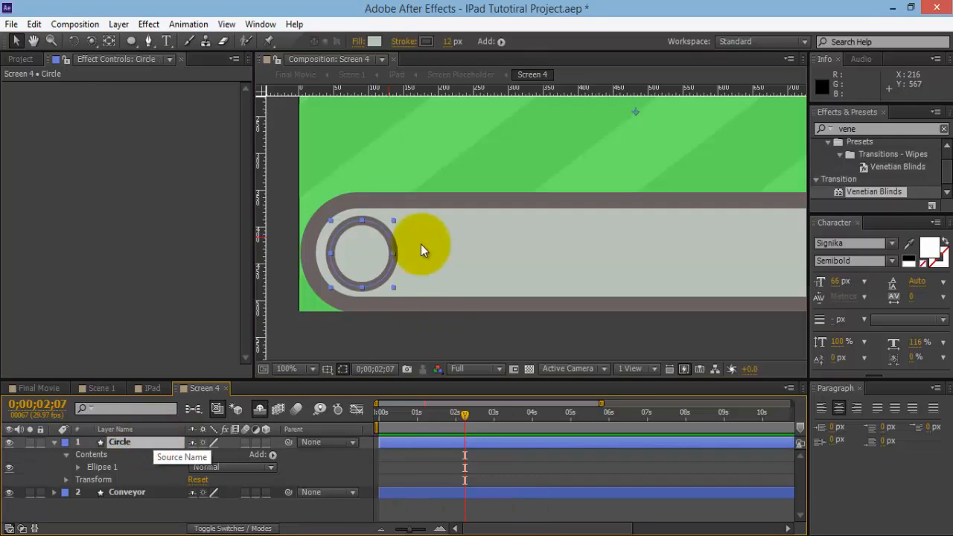
# - Draw a smaller circle on a new shape layer in the middle of the existing ring
pyautogui.click(131, 41)
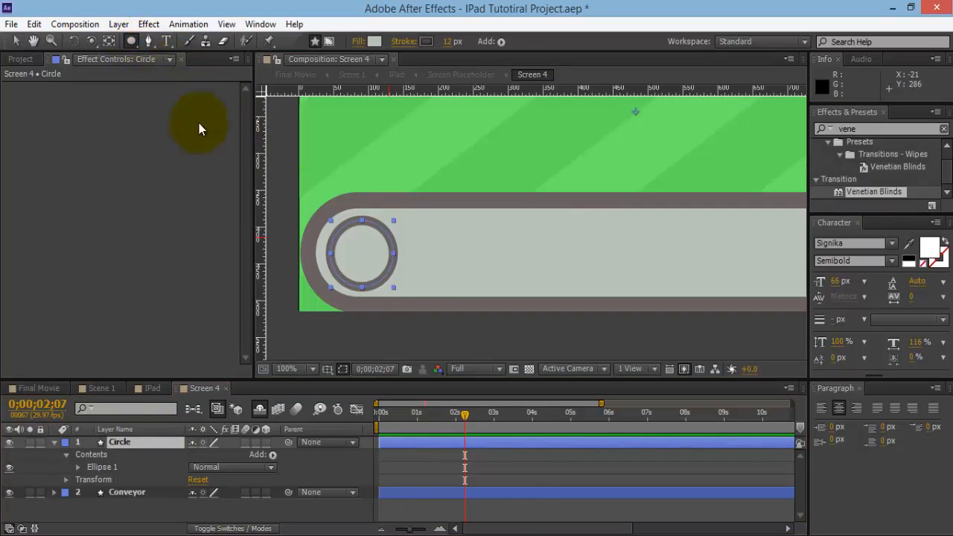
pyautogui.click(508, 502)
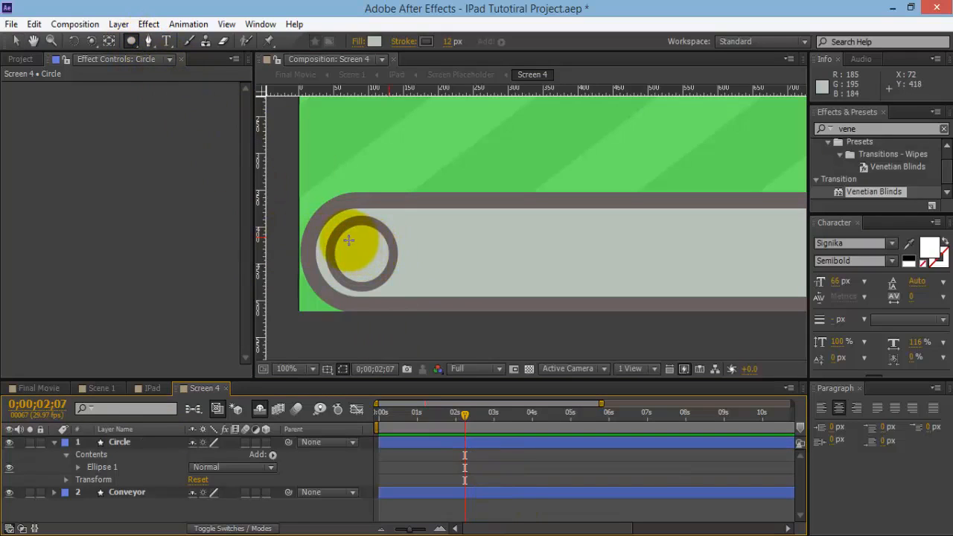
pyautogui.moveTo(347, 240); pyautogui.dragTo(377, 272)
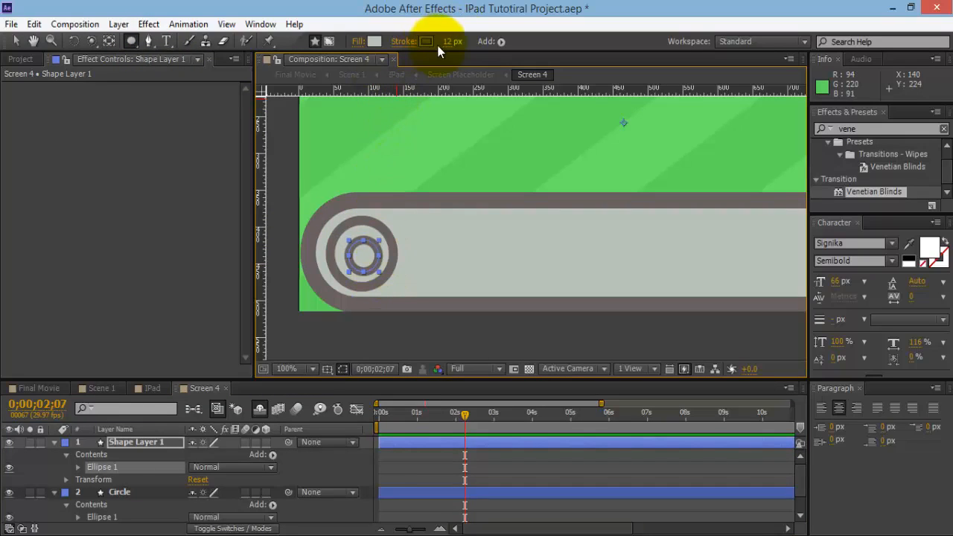
# - Set the inner circle's stroke to 0 px and its fill to the ring's dark grey, 696161
pyautogui.moveTo(456, 41); pyautogui.dragTo(319, 42)
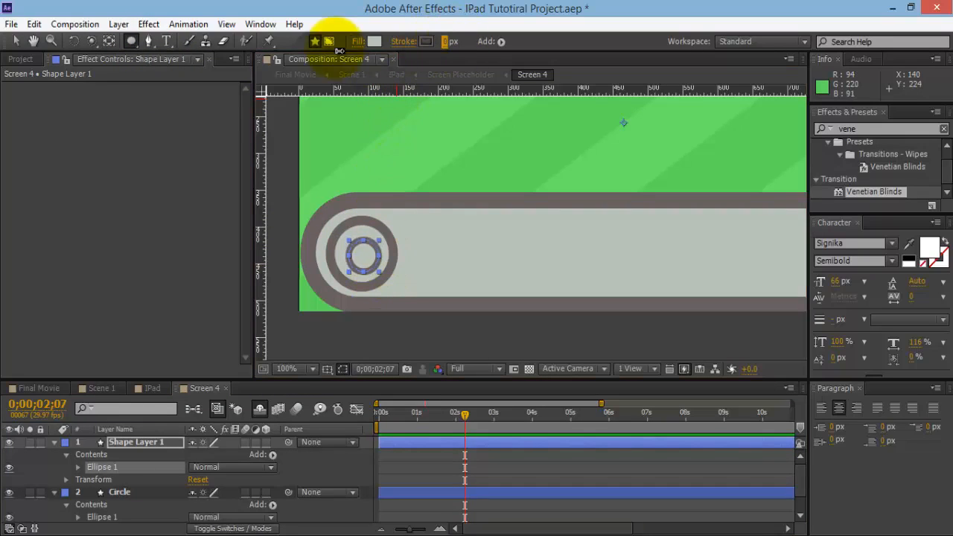
pyautogui.click(376, 41)
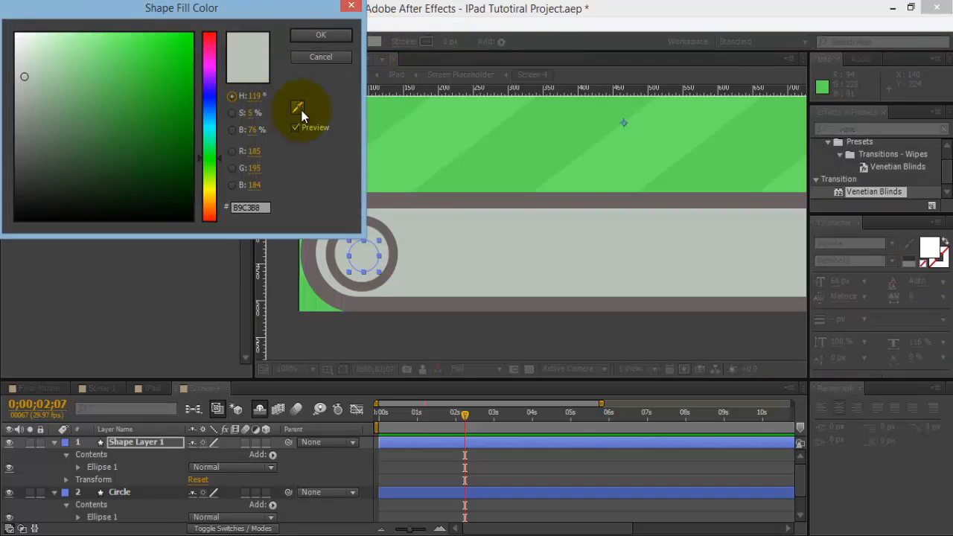
pyautogui.click(391, 249)
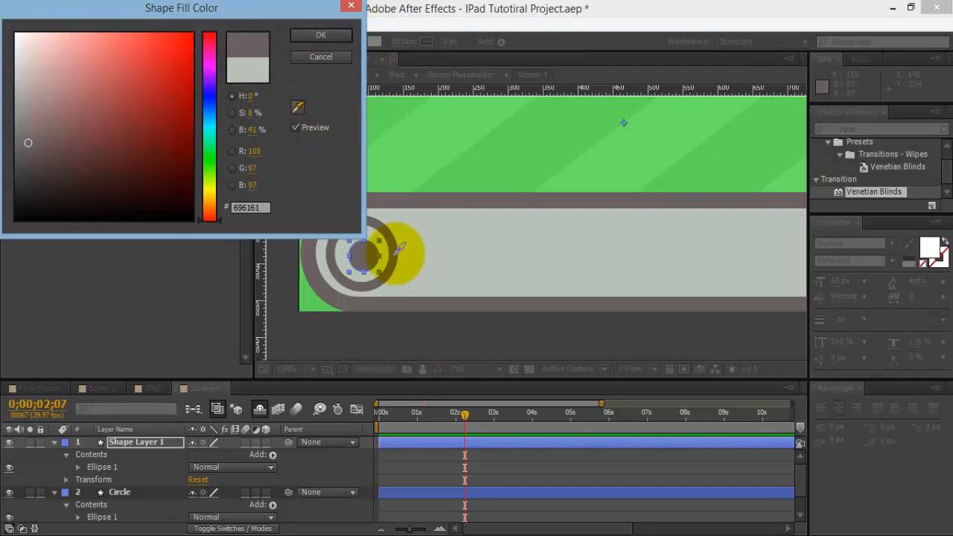
pyautogui.click(320, 35)
# - Move the inner circle to the centre of the ring and enlarge it slightly
pyautogui.scroll(2, 365, 274)
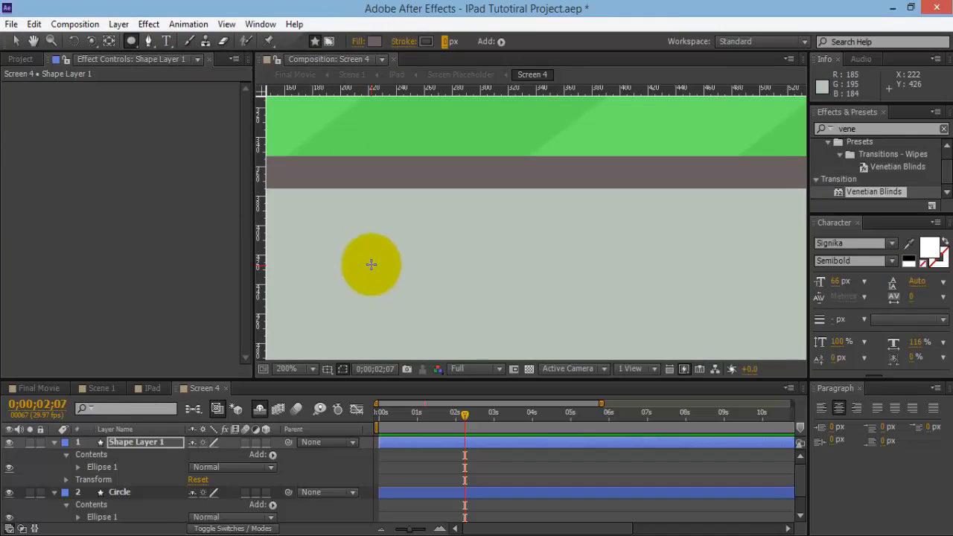
pyautogui.press('h')
pyautogui.moveTo(370, 264); pyautogui.dragTo(634, 238)
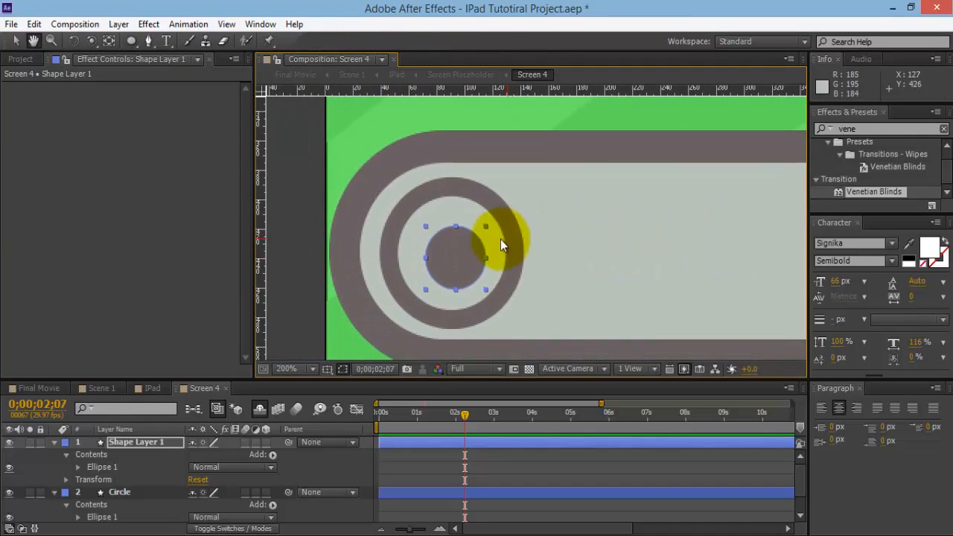
pyautogui.press('v')
pyautogui.moveTo(471, 249); pyautogui.dragTo(467, 245)
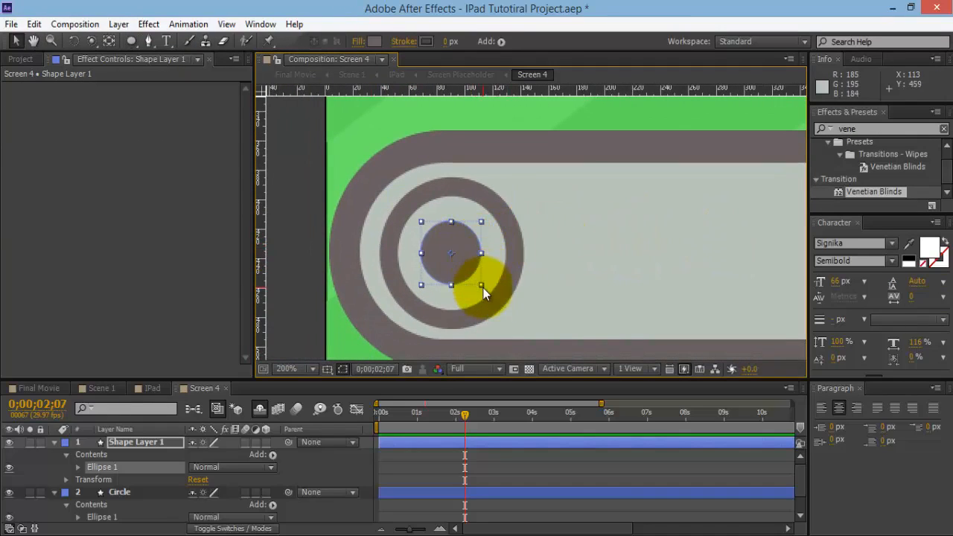
pyautogui.moveTo(482, 287); pyautogui.dragTo(485, 293)
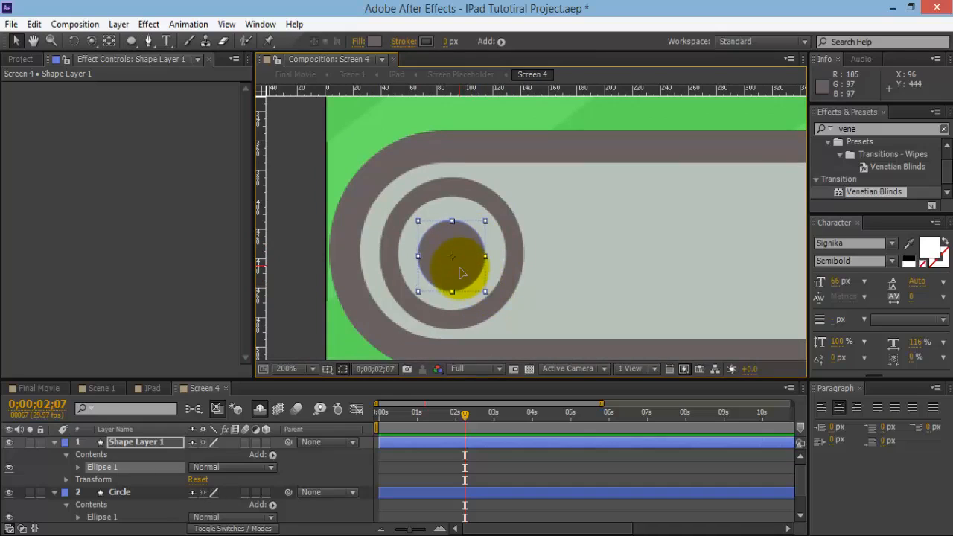
pyautogui.press(',')
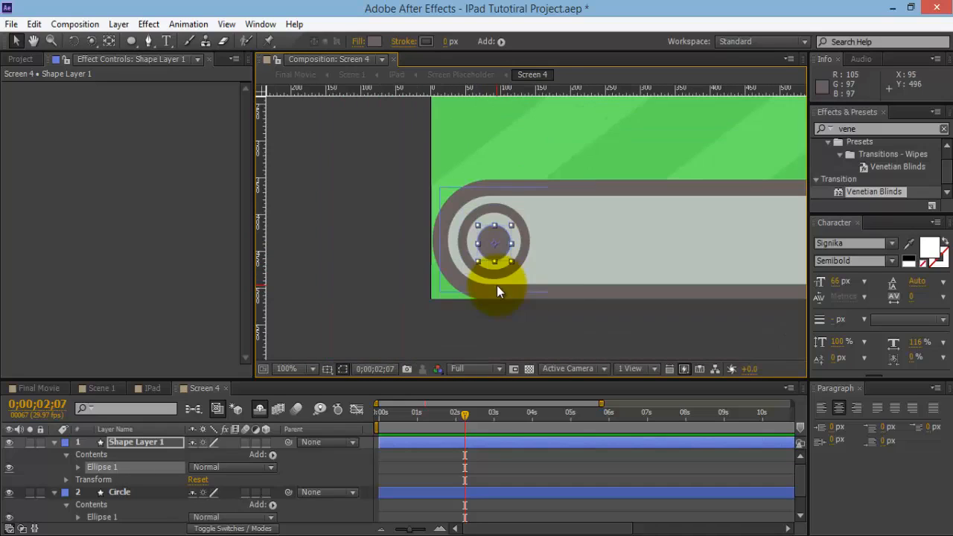
# - Draw a narrow vertical rounded rectangle on a new shape layer, inside the conveyor just right of the wheel
pyautogui.press('h')
pyautogui.moveTo(586, 294); pyautogui.dragTo(418, 286)
pyautogui.press(',')
pyautogui.moveTo(483, 284); pyautogui.dragTo(459, 294)
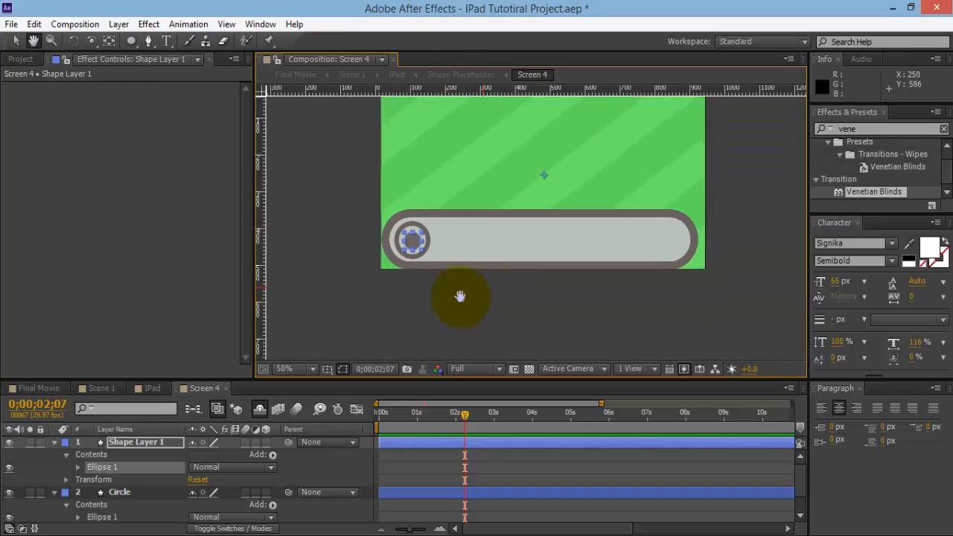
pyautogui.press('v')
pyautogui.click(503, 317)
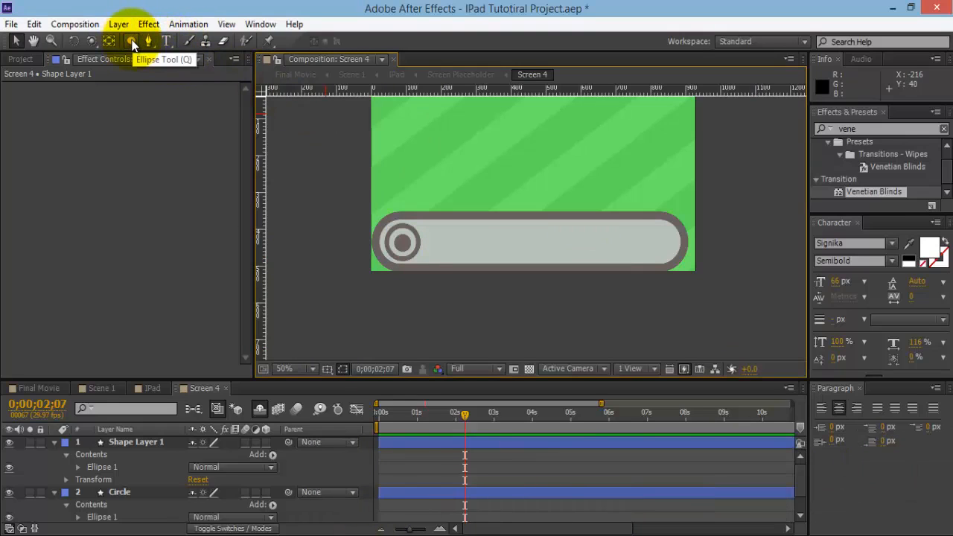
pyautogui.moveTo(131, 45); pyautogui.dragTo(171, 58)
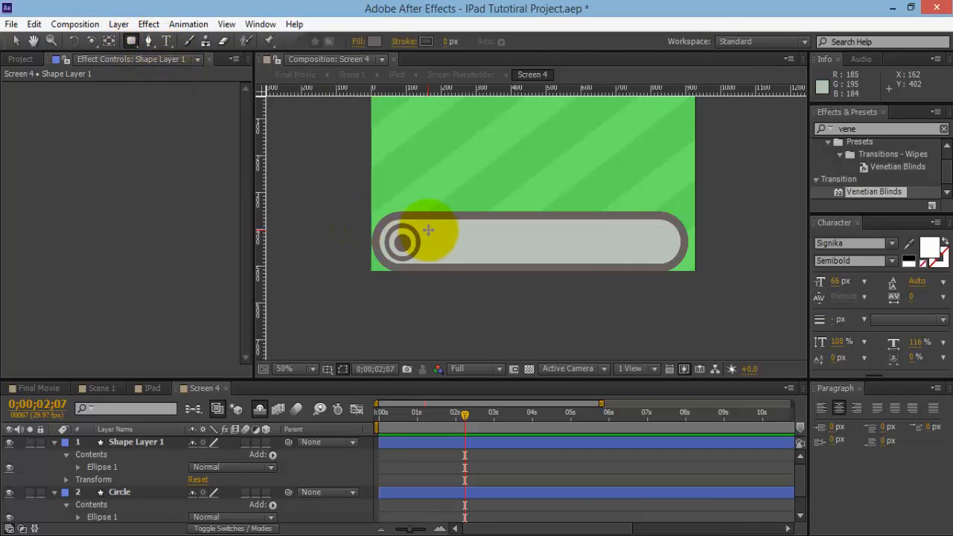
pyautogui.moveTo(434, 228); pyautogui.dragTo(437, 256)
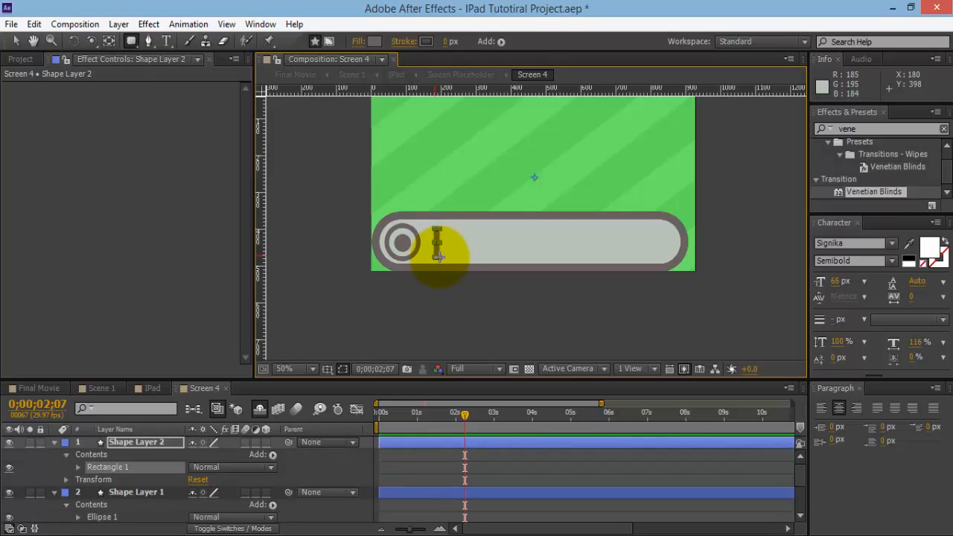
# - Lengthen the bar evenly about its centre and shift it slightly closer to the wheel, following the Blogging Video reference
pyautogui.scroll(1, 436, 257)
pyautogui.press('space')
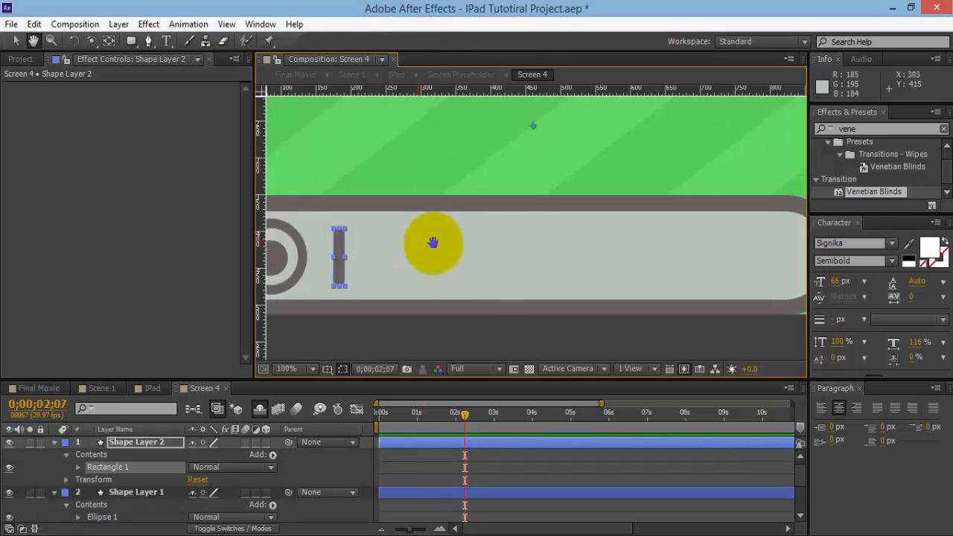
pyautogui.scroll(1, 517, 250)
pyautogui.moveTo(416, 244); pyautogui.dragTo(602, 206)
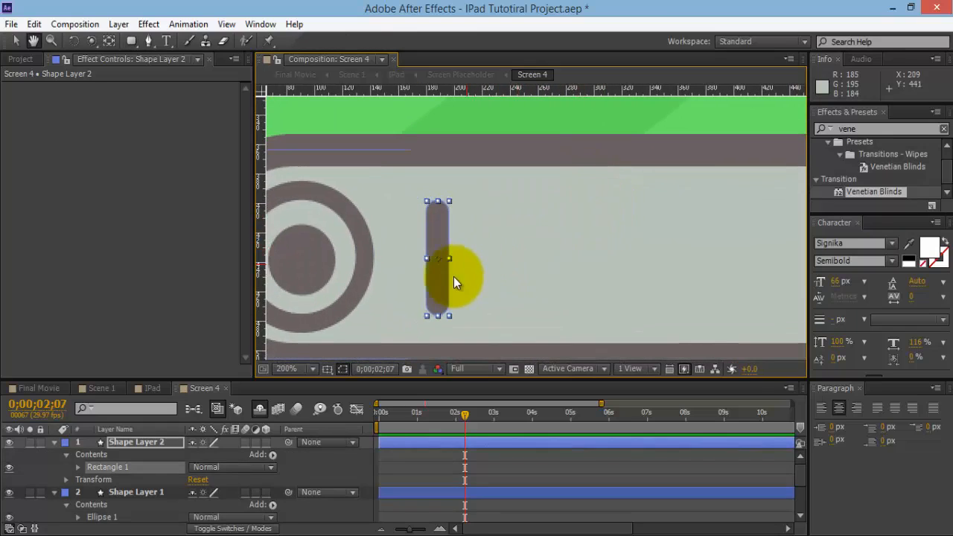
pyautogui.moveTo(439, 315); pyautogui.dragTo(440, 328)
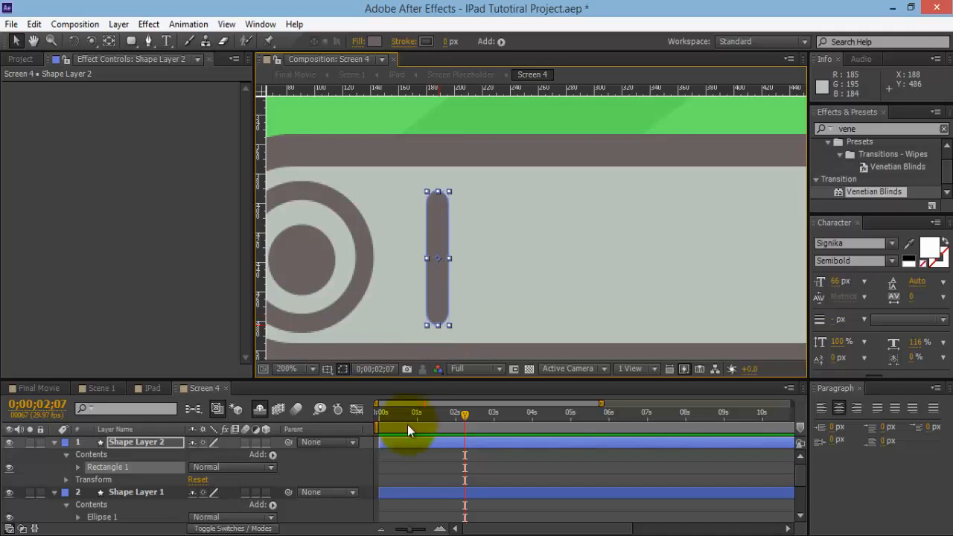
pyautogui.click(265, 535)
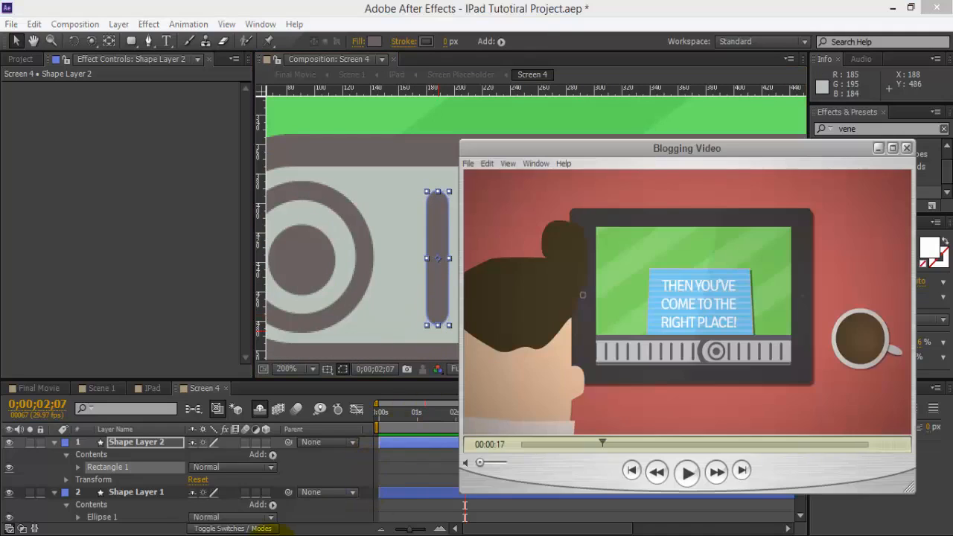
pyautogui.click(266, 535)
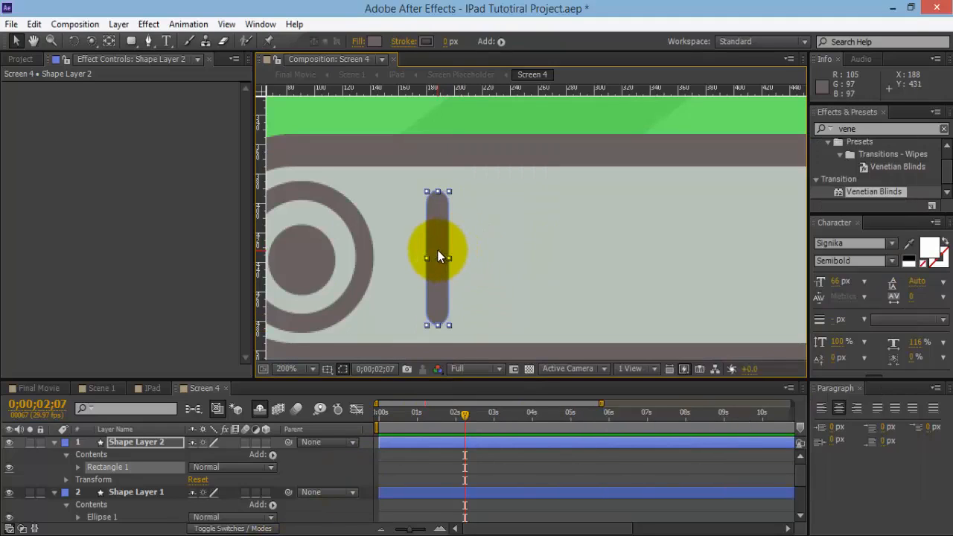
pyautogui.moveTo(437, 250); pyautogui.dragTo(430, 254)
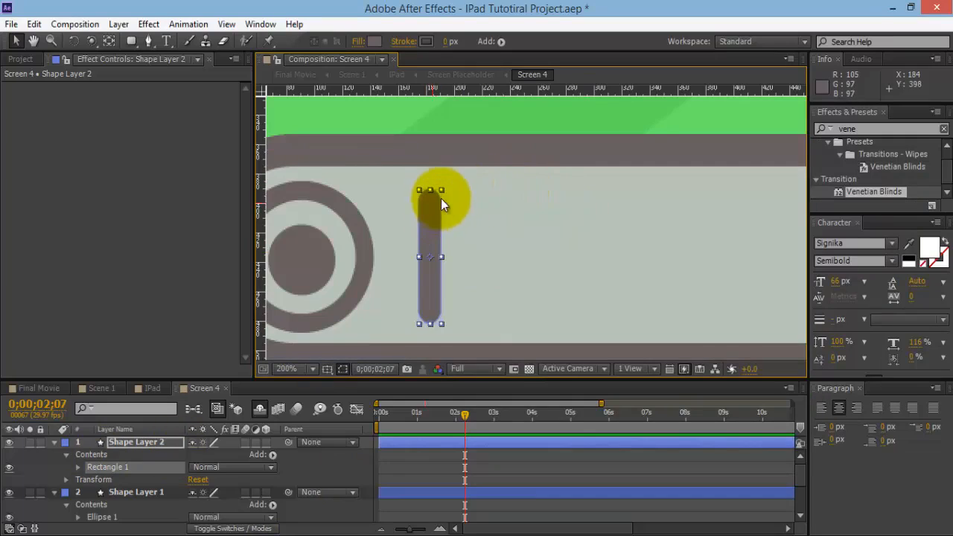
# - Rename the bar's shape layer as Bar and the inner circle's layer as Middle Circle
pyautogui.click(137, 443)
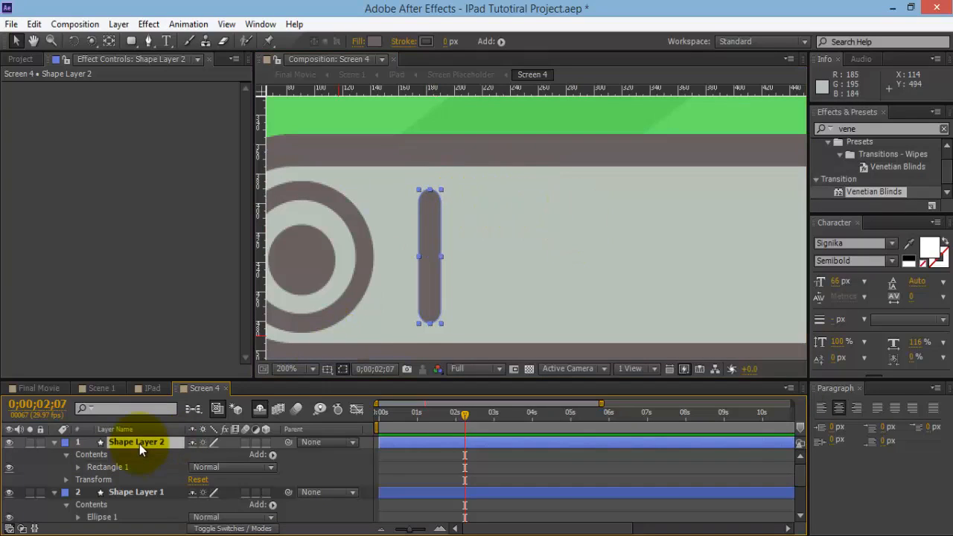
pyautogui.write('Bar')
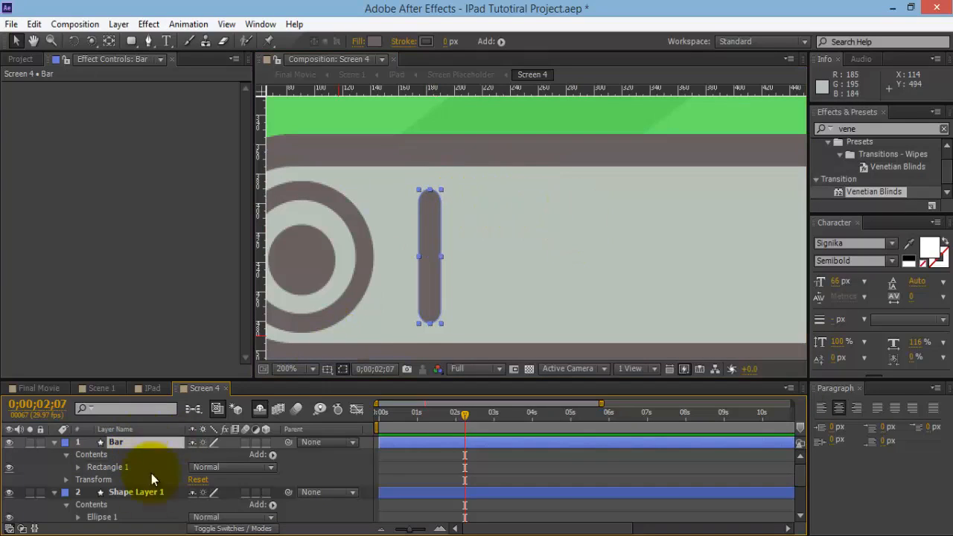
pyautogui.press('Return')
pyautogui.click(148, 498)
pyautogui.press('Return')
pyautogui.write('Mid')
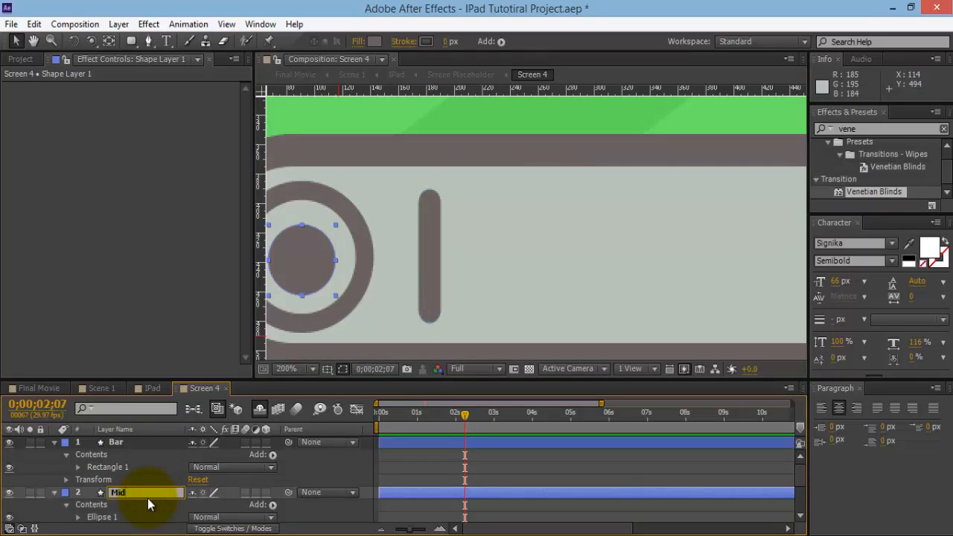
pyautogui.write('dle Circle')
pyautogui.press('Return')
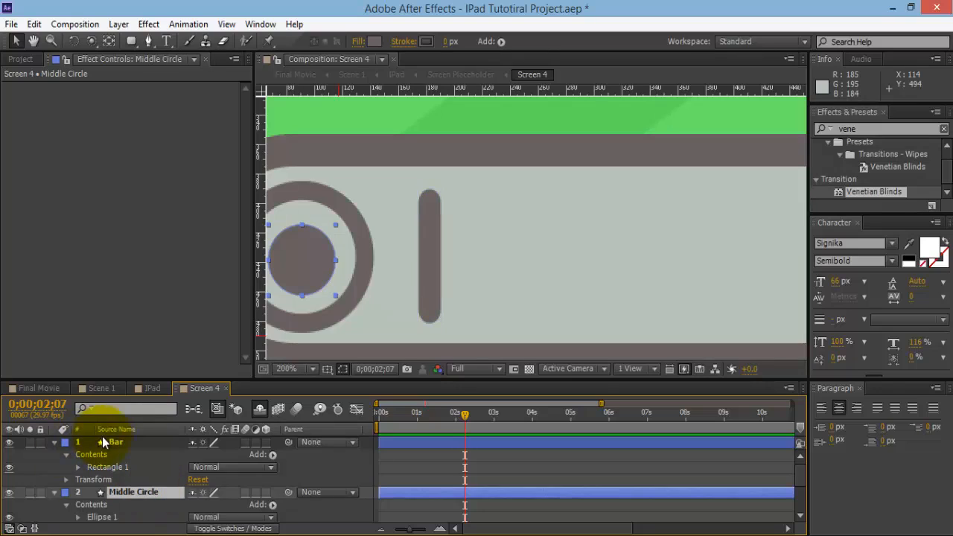
# - Add a Repeater to the Bar layer and set its copies to 10
pyautogui.click(105, 438)
pyautogui.click(273, 454)
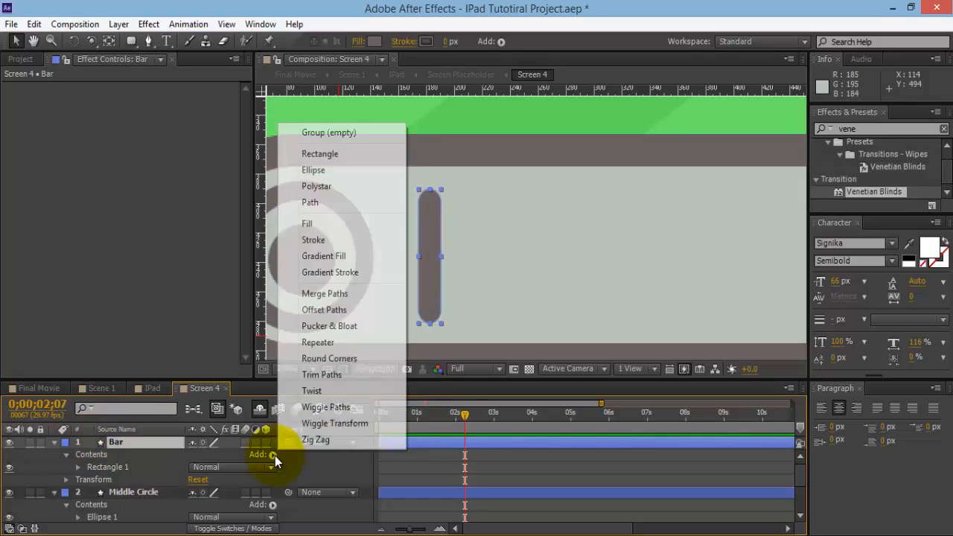
pyautogui.click(324, 344)
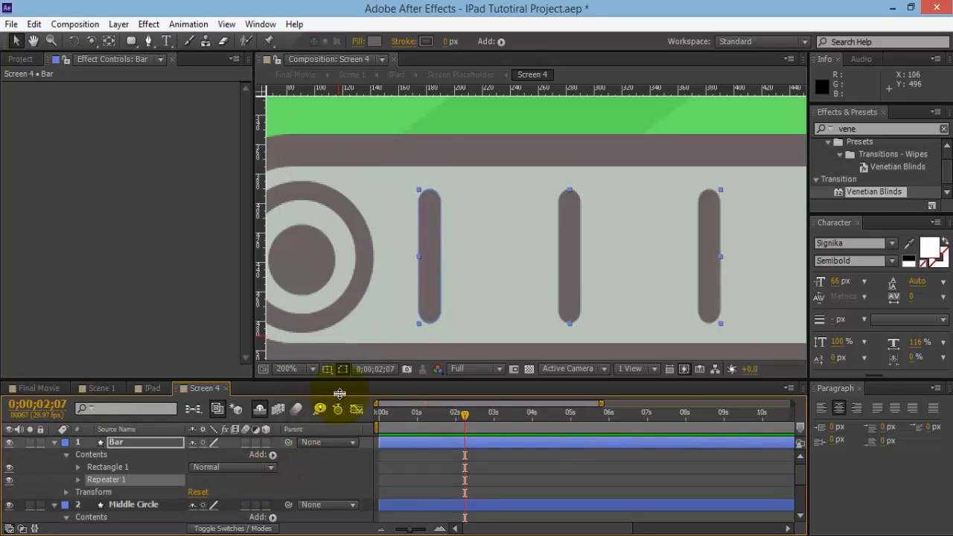
pyautogui.scroll(-1, 531, 242)
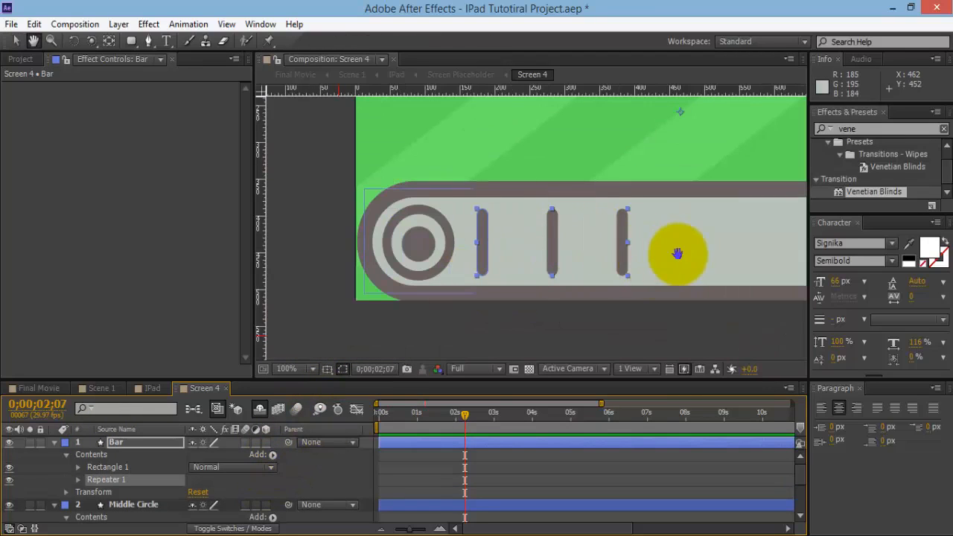
pyautogui.moveTo(676, 251); pyautogui.dragTo(539, 267)
pyautogui.scroll(-1, 549, 269)
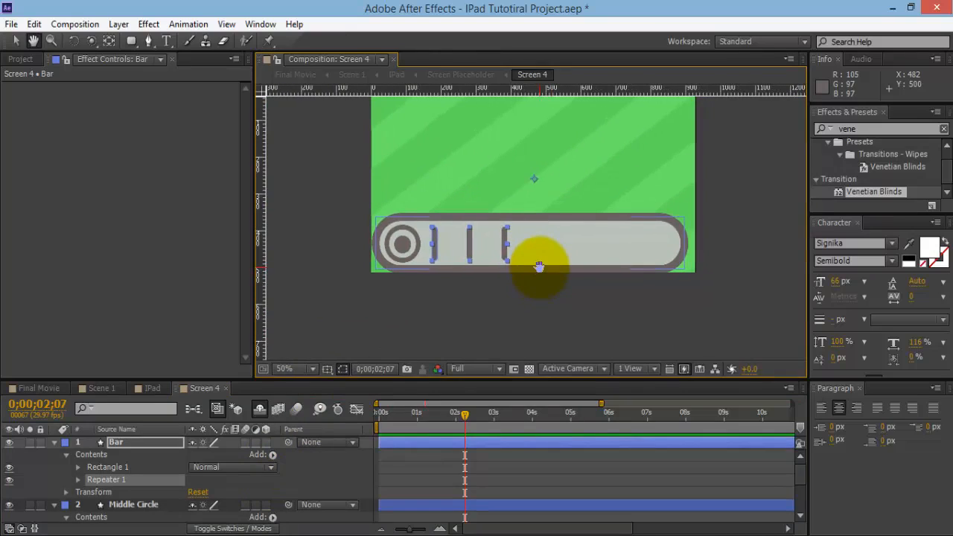
pyautogui.click(79, 479)
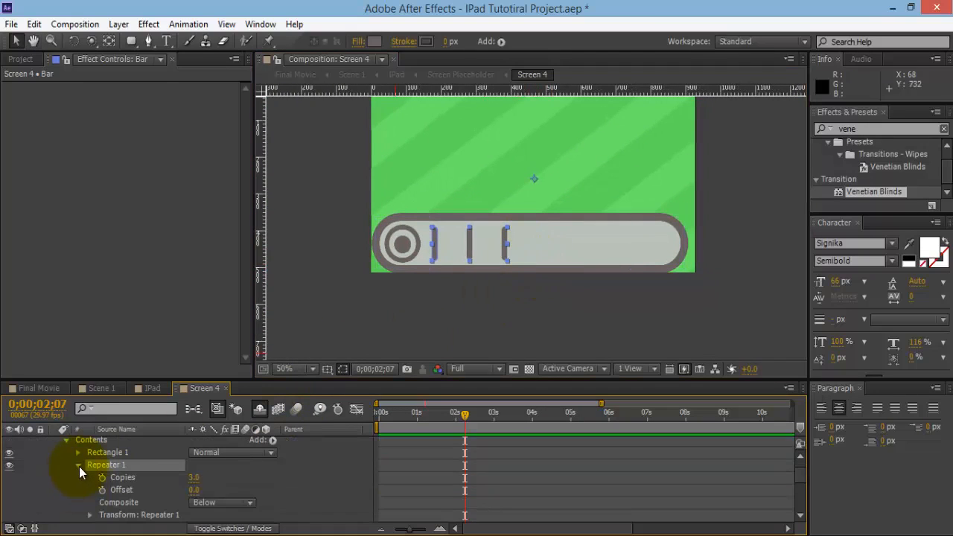
pyautogui.click(195, 477)
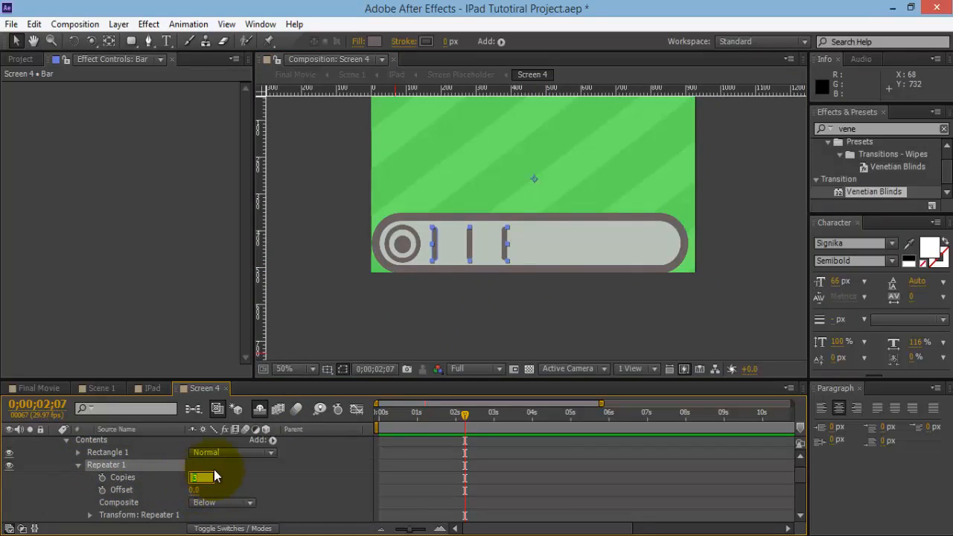
pyautogui.press('Return')
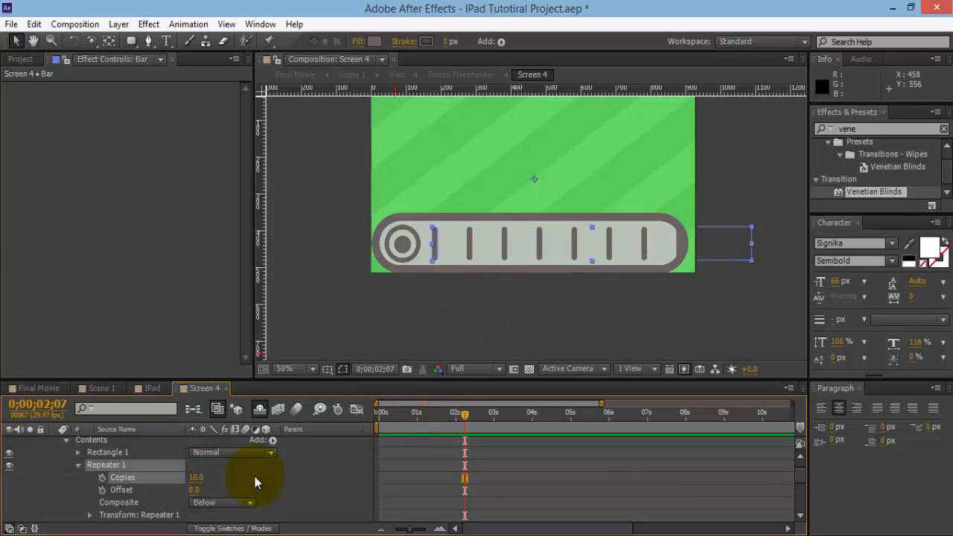
# - Set the Repeater's transform position to 71.0, 0.0 so the bars fit inside the conveyor
pyautogui.scroll(-1, 123, 484)
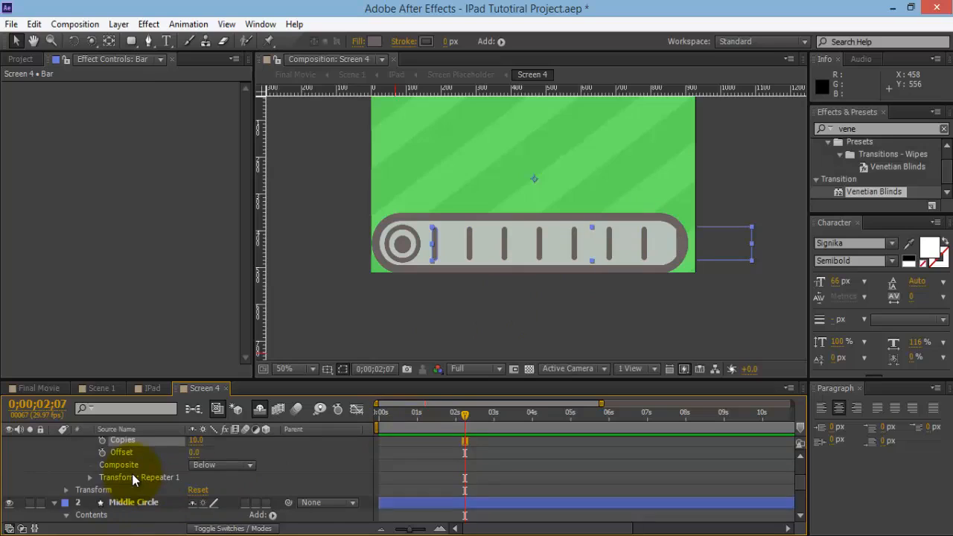
pyautogui.click(89, 476)
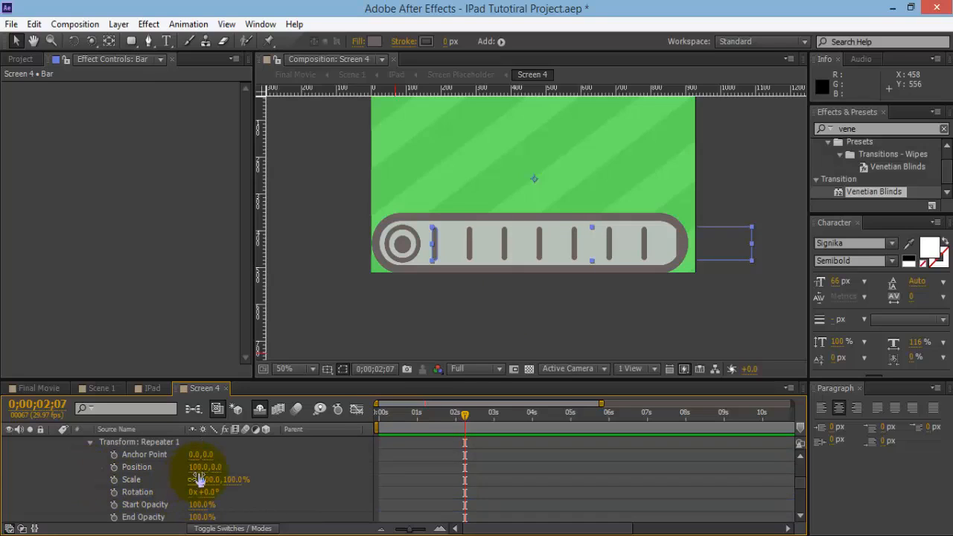
pyautogui.moveTo(195, 467); pyautogui.dragTo(174, 466)
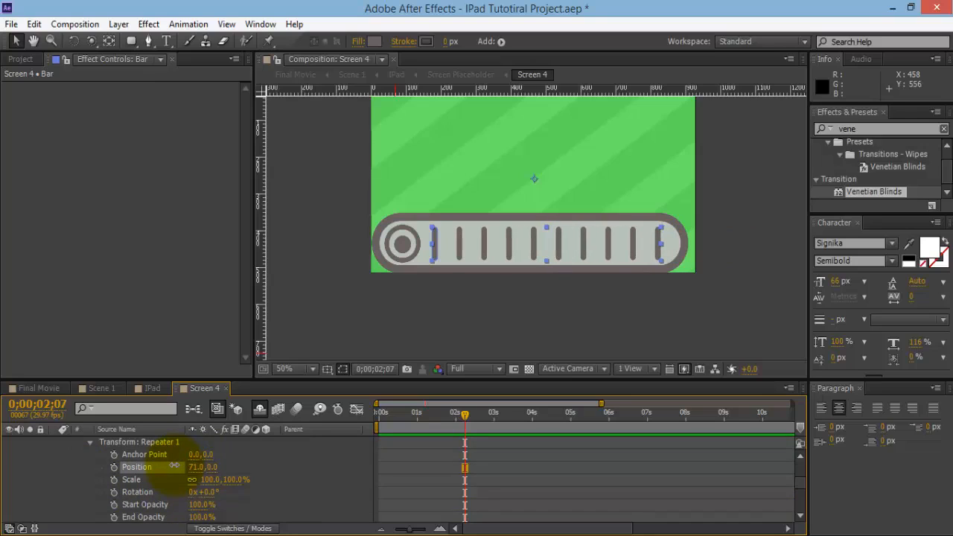
pyautogui.click(522, 499)
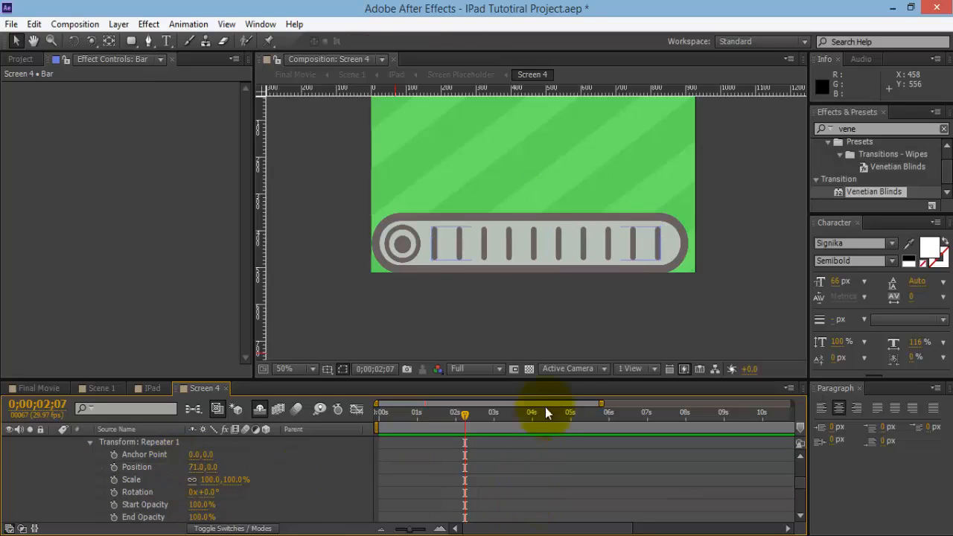
pyautogui.scroll(2, 593, 267)
pyautogui.scroll(-2, 592, 266)
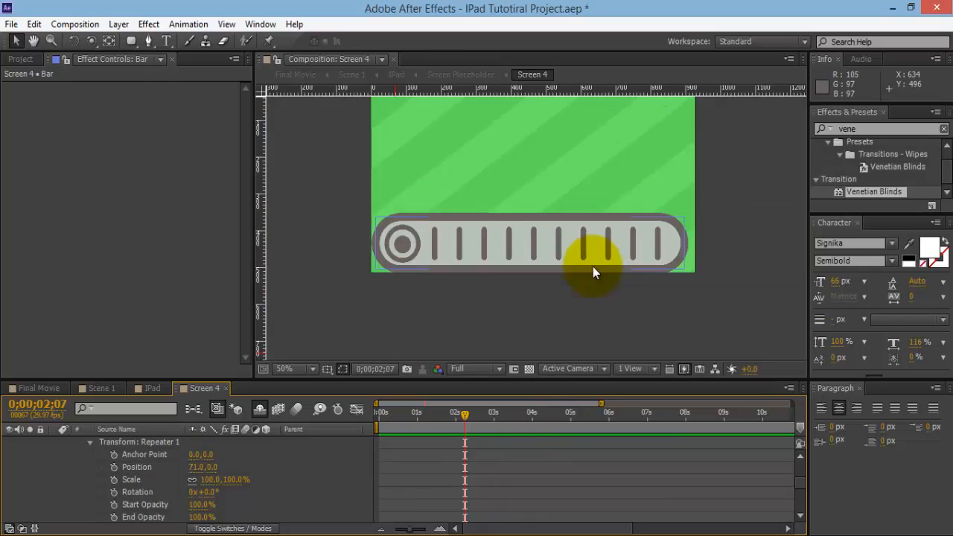
# - Collapse the layer properties and pre-compose the Bar, Middle Circle, Circle and Conveyor layers into a composition named Conveyor
pyautogui.scroll(3, 64, 447)
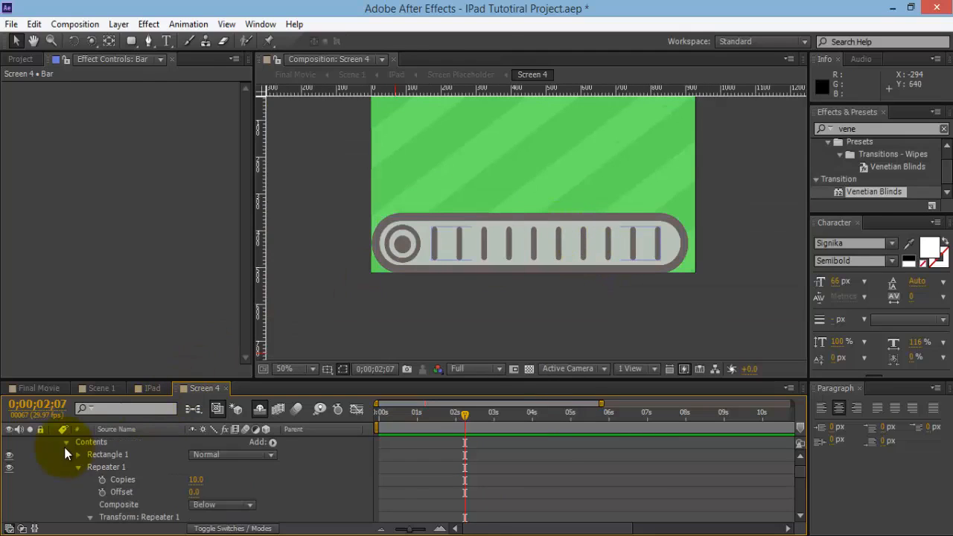
pyautogui.click(60, 442)
pyautogui.click(55, 442)
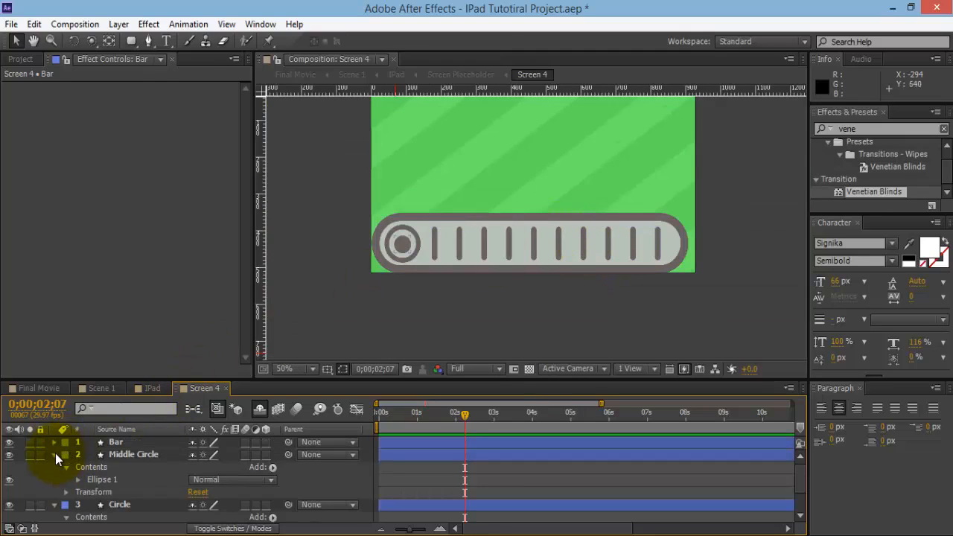
pyautogui.click(55, 454)
pyautogui.click(53, 469)
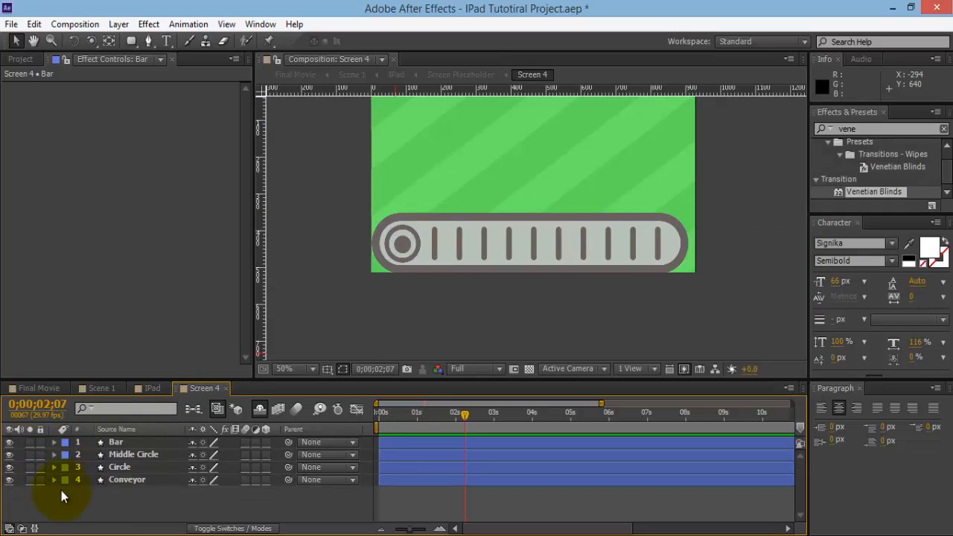
pyautogui.moveTo(179, 512); pyautogui.dragTo(95, 444)
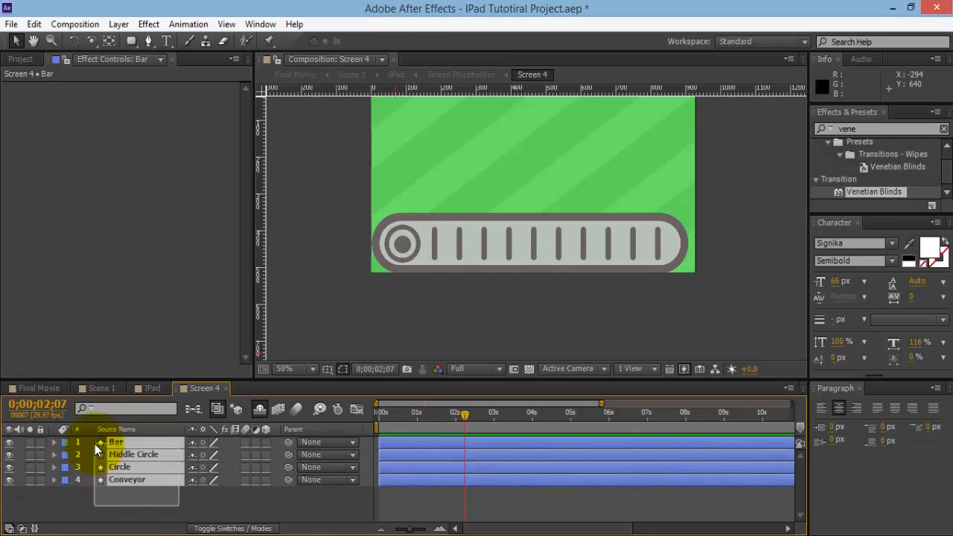
pyautogui.rightClick(146, 444)
pyautogui.click(184, 443)
pyautogui.write('Con')
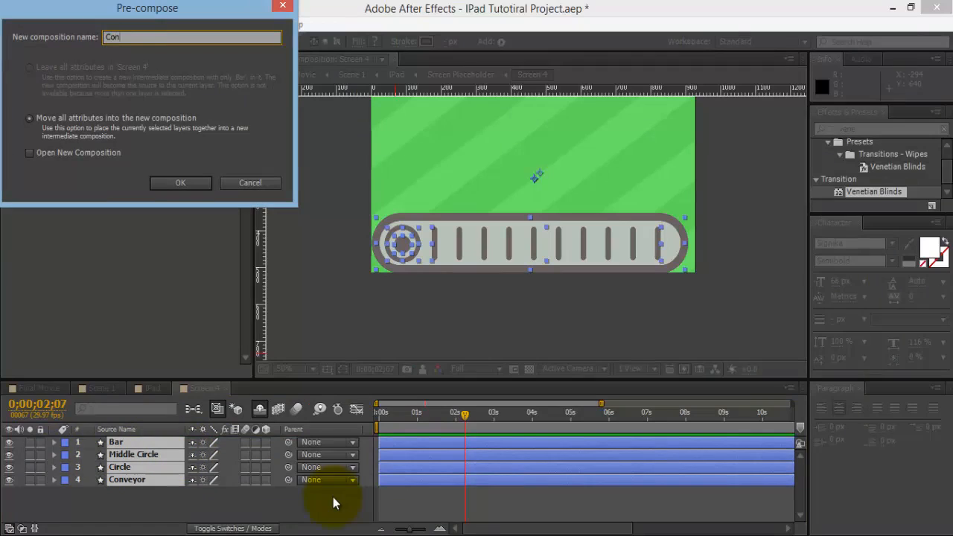
pyautogui.write('veyor')
pyautogui.press('Return')
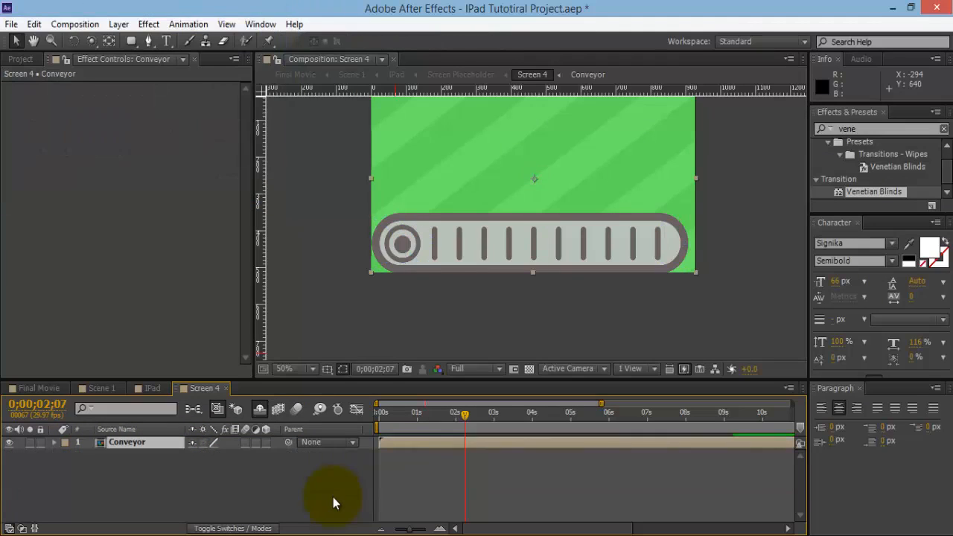
# - Move the Conveyor layer left, duplicate it, and slide the copy right so its wheel overlaps the first belt's rounded end
pyautogui.moveTo(562, 251); pyautogui.dragTo(381, 253)
pyautogui.hotkey('ctrl', 'd')
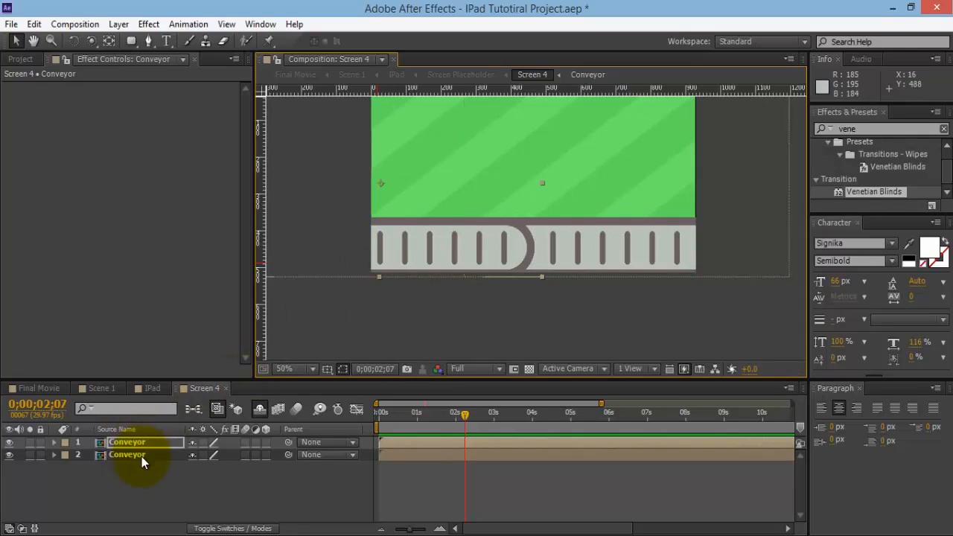
pyautogui.click(141, 457)
pyautogui.click(137, 442)
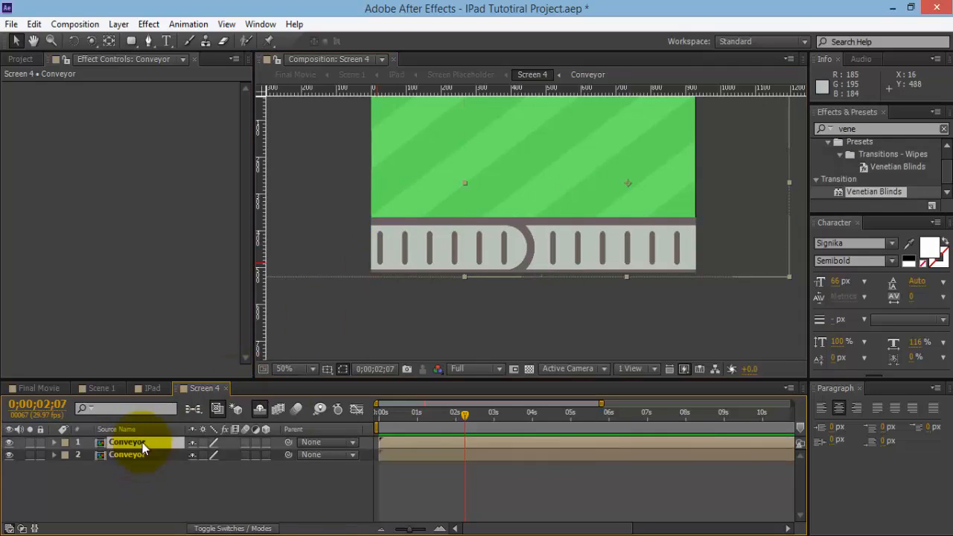
pyautogui.moveTo(506, 257); pyautogui.dragTo(612, 259)
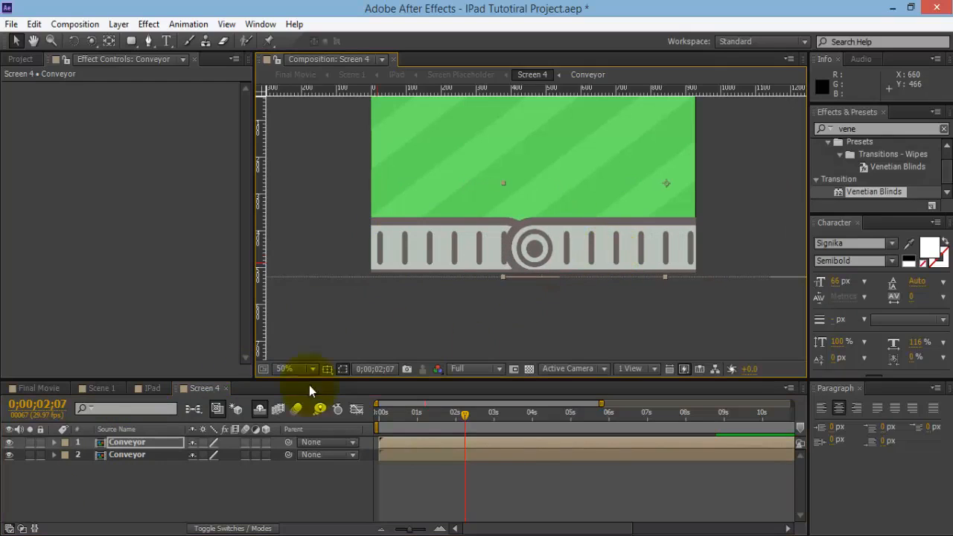
# - Slide the lower Conveyor layer right until its rounded end hides behind the wheel, and compare the result with the Blogging Video reference
pyautogui.click(112, 455)
pyautogui.moveTo(434, 275); pyautogui.dragTo(455, 274)
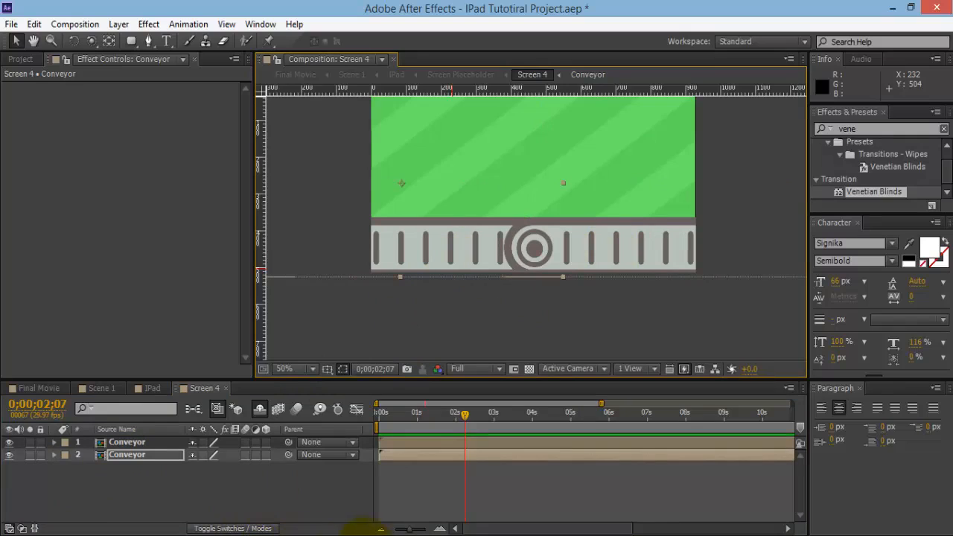
pyautogui.click(277, 535)
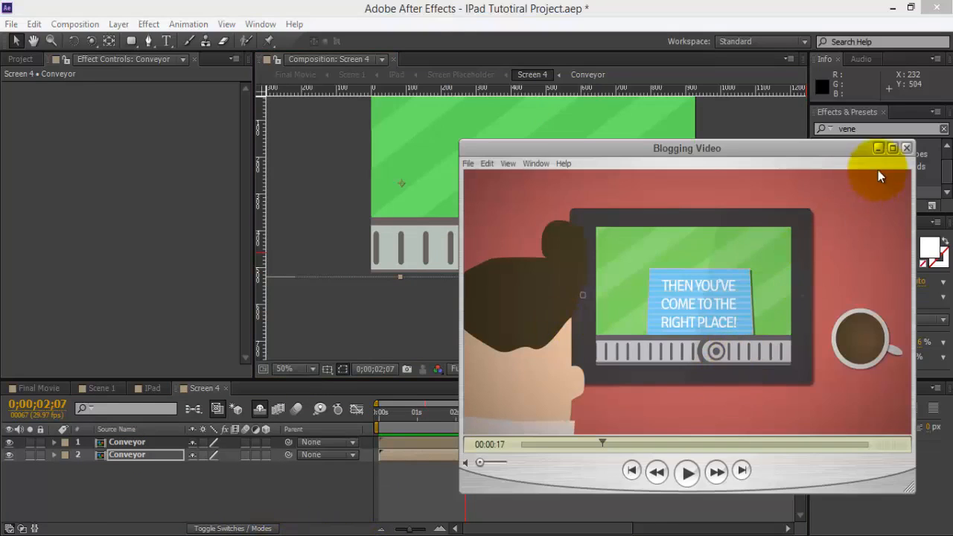
pyautogui.click(878, 148)
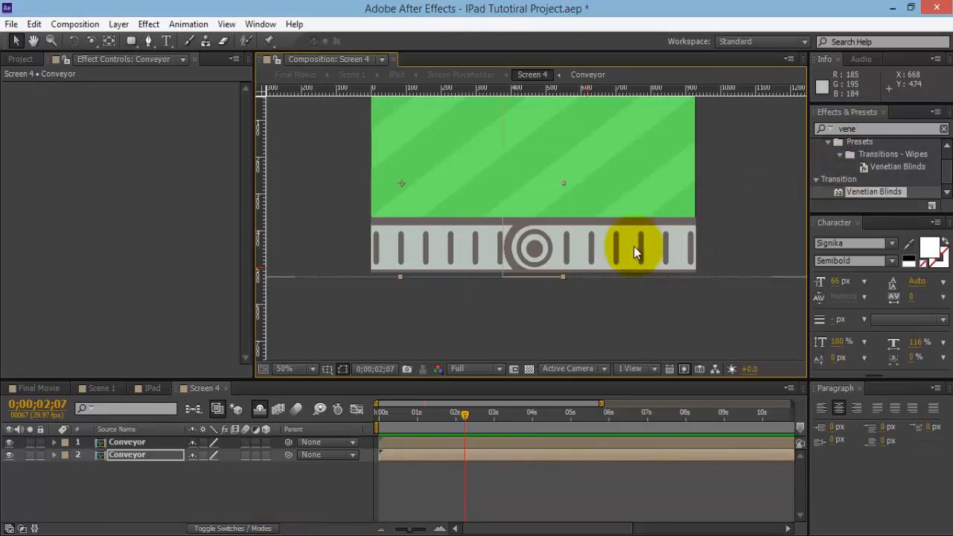
# - Scale both Conveyor layers down to 91%
pyautogui.click(634, 464)
pyautogui.scroll(-2, 620, 212)
pyautogui.scroll(2, 619, 206)
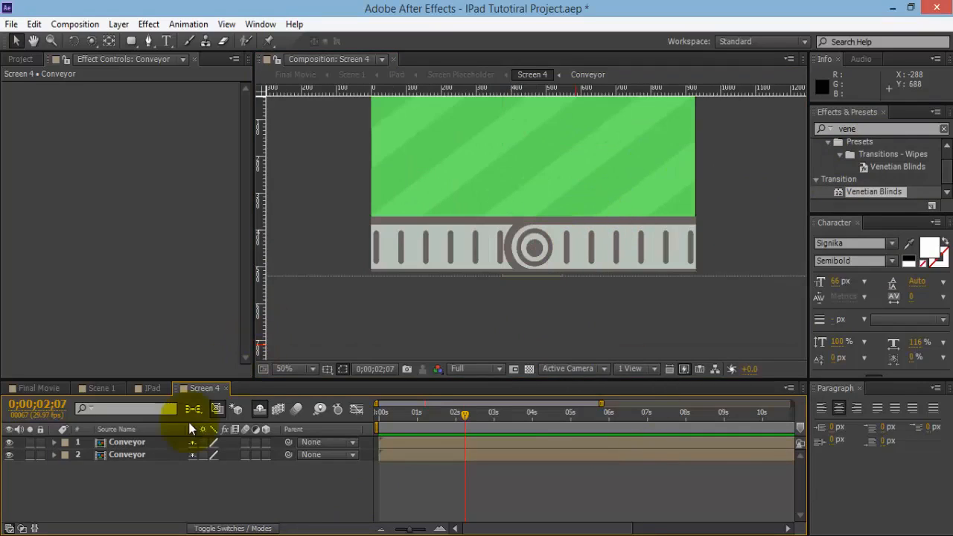
pyautogui.click(142, 445)
pyautogui.keyDown('shift'); pyautogui.click(144, 456); pyautogui.keyUp('shift')
pyautogui.press('s')
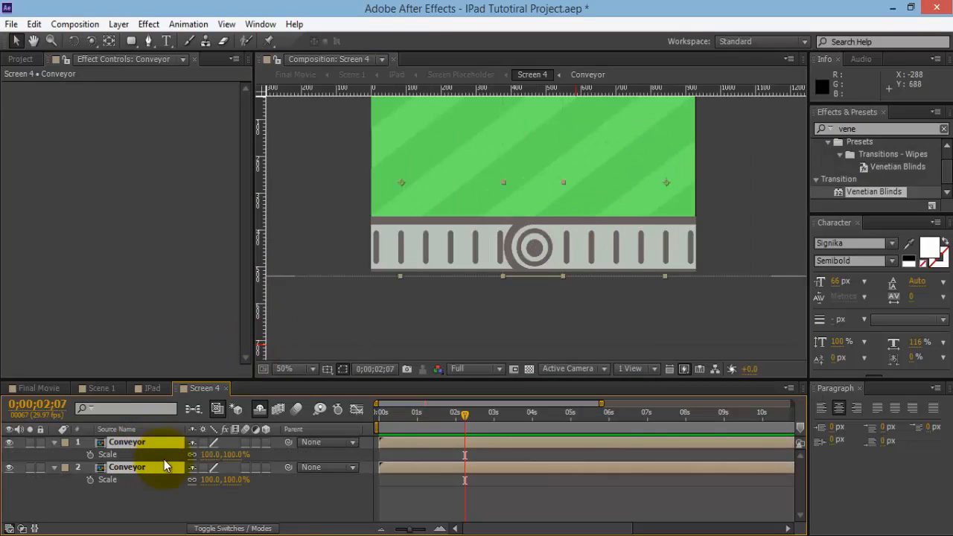
pyautogui.click(230, 455)
pyautogui.moveTo(229, 455); pyautogui.dragTo(228, 454)
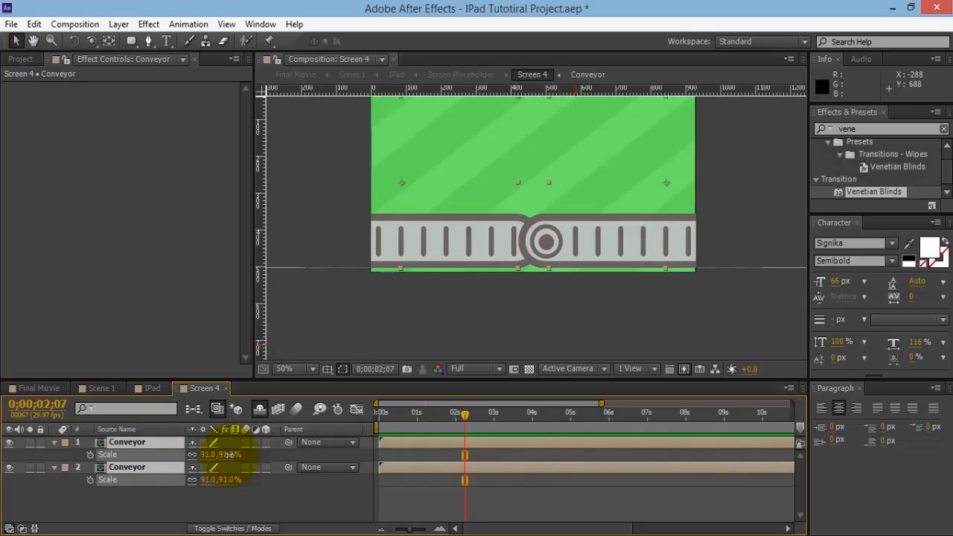
# - Reposition both Conveyor layers along the composition's bottom edge so the two belts line up and join behind the wheel
pyautogui.click(527, 478)
pyautogui.click(653, 239)
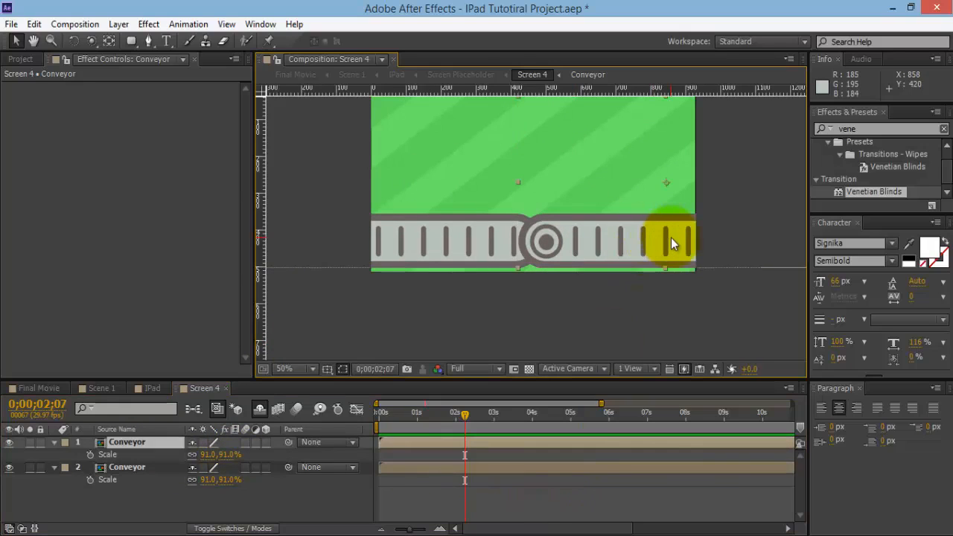
pyautogui.moveTo(669, 241); pyautogui.dragTo(656, 246)
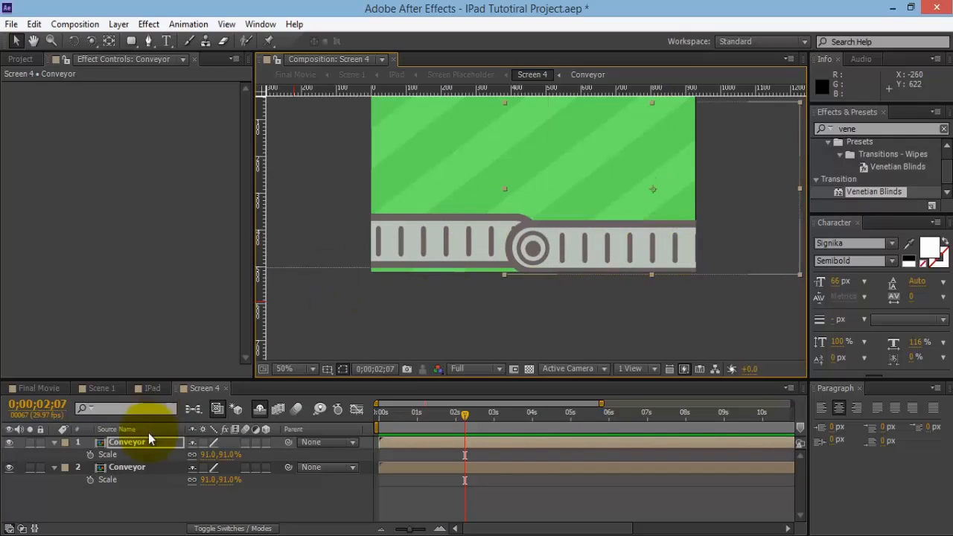
pyautogui.click(141, 468)
pyautogui.moveTo(407, 237); pyautogui.dragTo(428, 257)
pyautogui.press('Up')
pyautogui.press('Up')
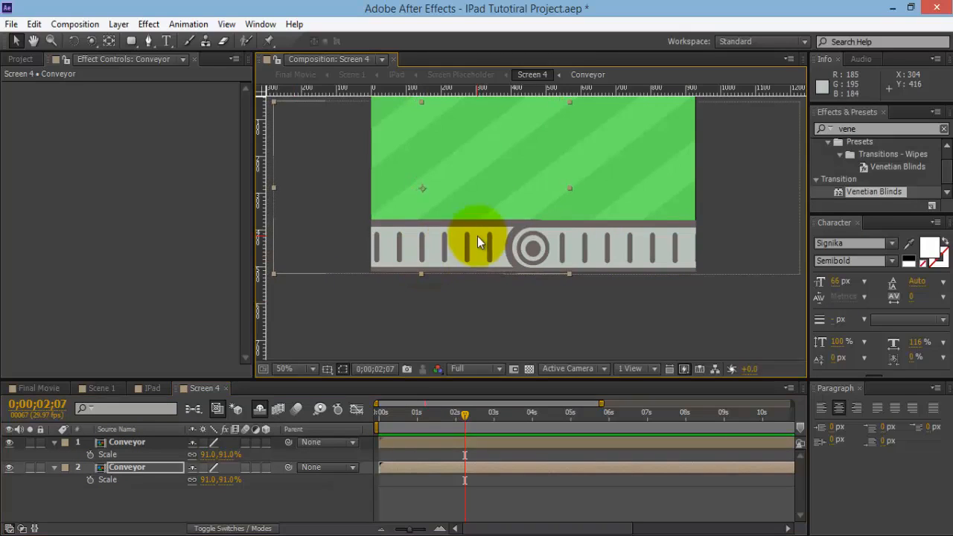
pyautogui.press('Down')
pyautogui.click(702, 300)
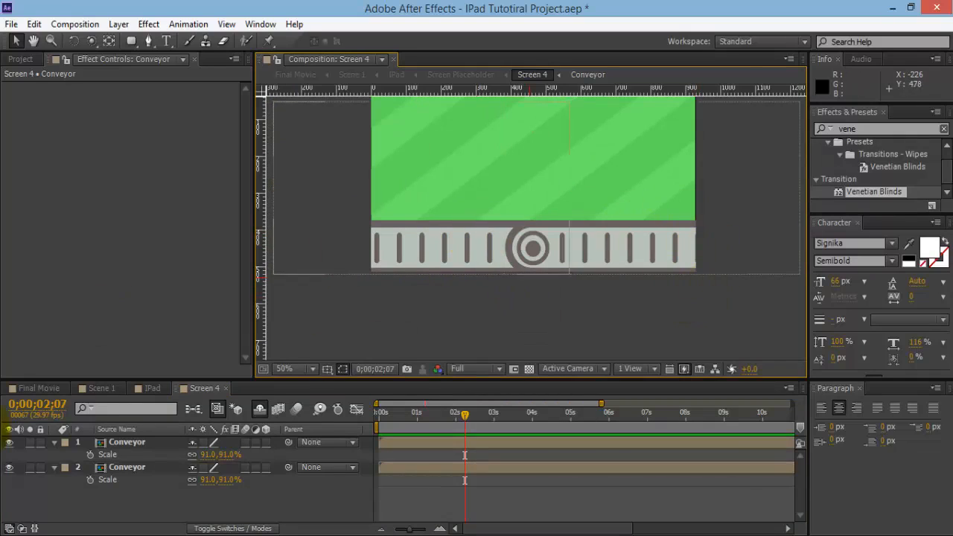
# - Collapse, lock and shy both Conveyor layers so they are hidden from the timeline
pyautogui.click(54, 442)
pyautogui.click(54, 455)
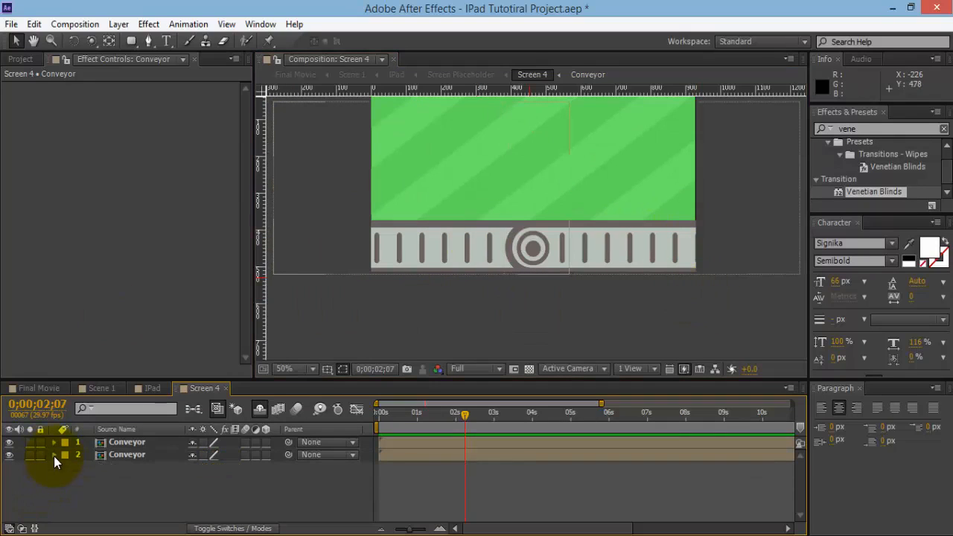
pyautogui.click(41, 454)
pyautogui.click(40, 442)
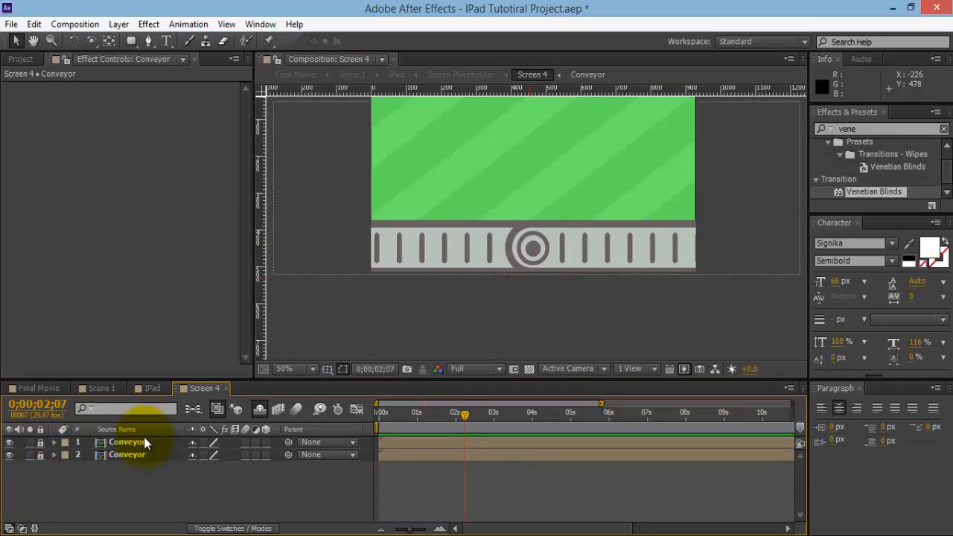
pyautogui.click(193, 454)
pyautogui.click(192, 443)
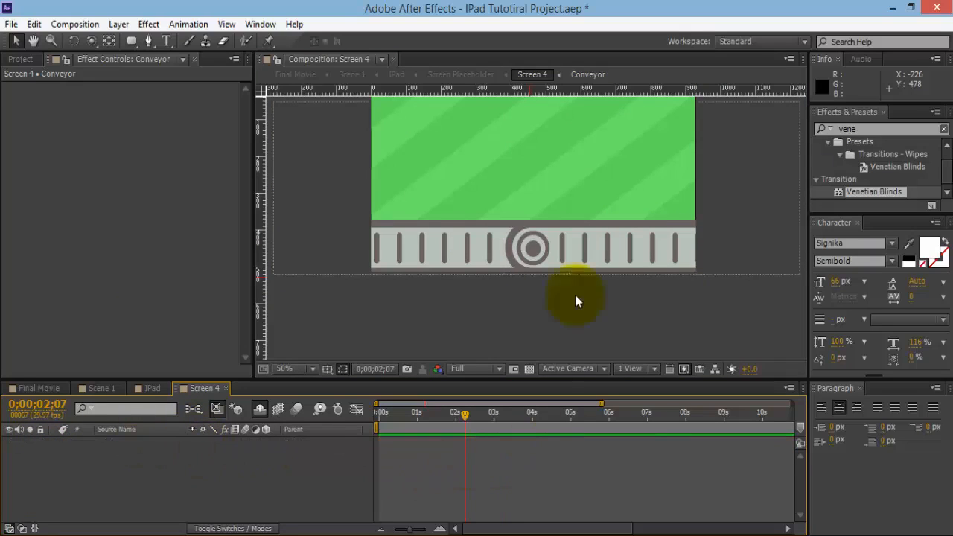
# - Draw a closed four-point trapezoid with the Pen tool, wider at its base, standing on the conveyor
pyautogui.press('space')
pyautogui.moveTo(571, 246); pyautogui.dragTo(559, 272)
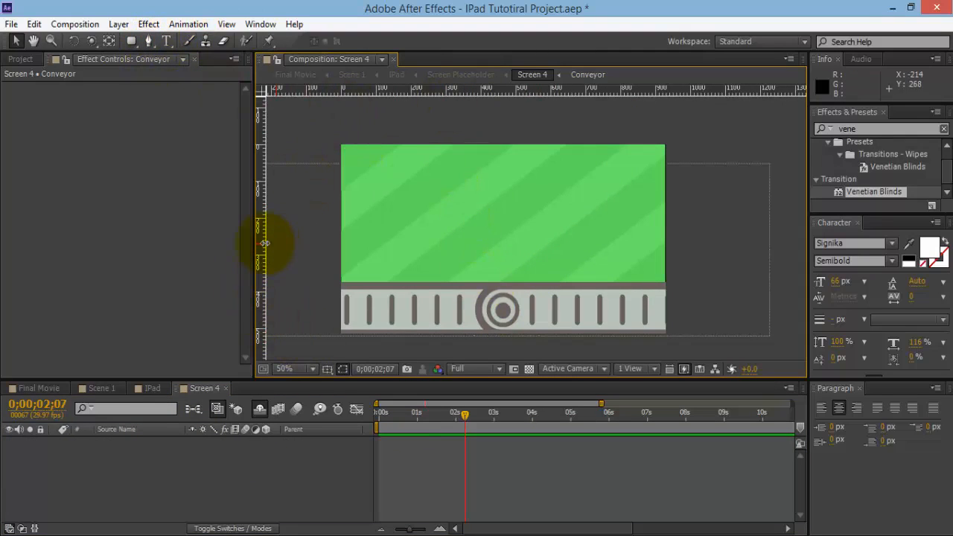
pyautogui.click(326, 368)
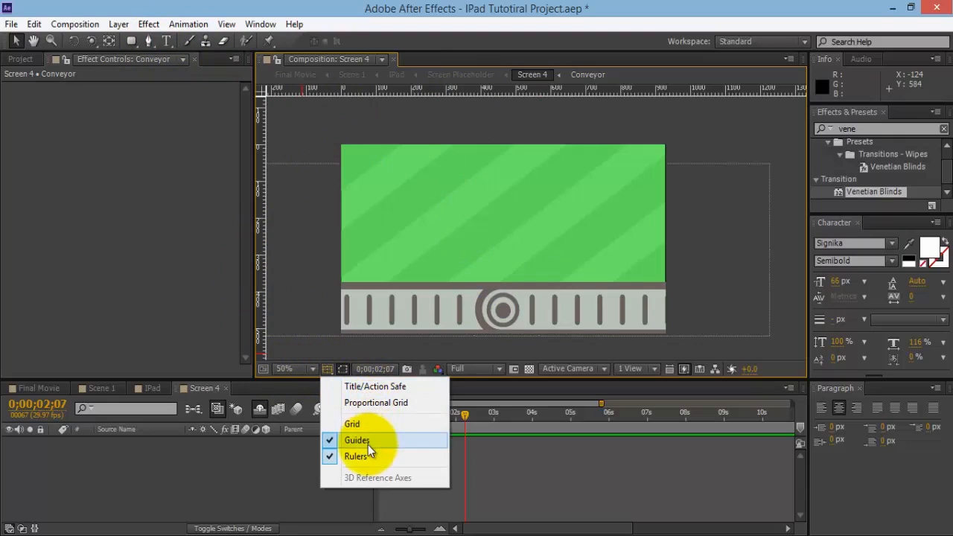
pyautogui.click(596, 468)
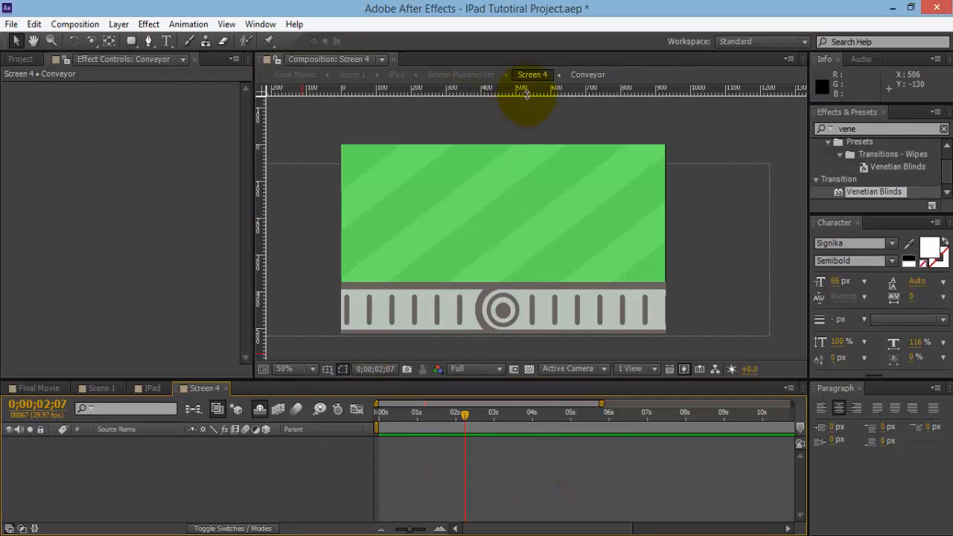
pyautogui.click(151, 39)
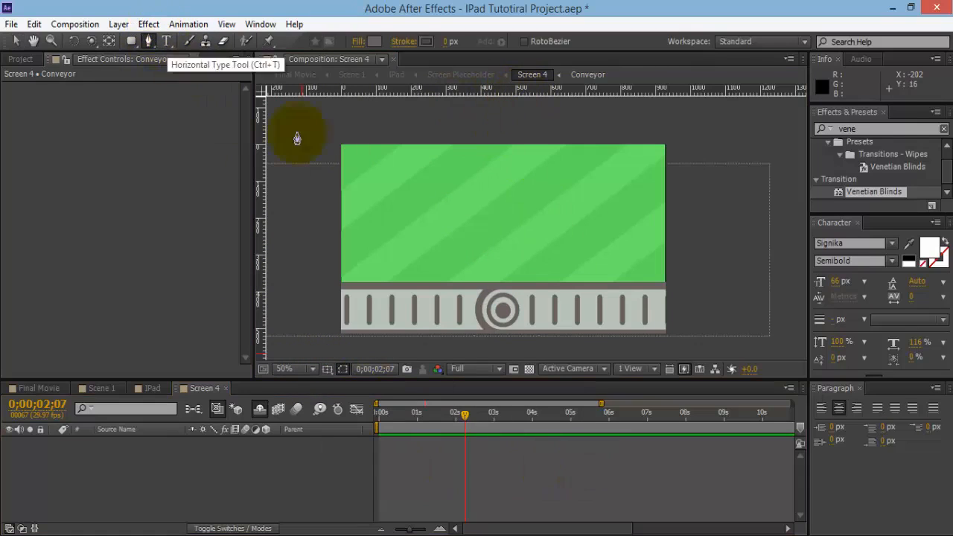
pyautogui.click(432, 199)
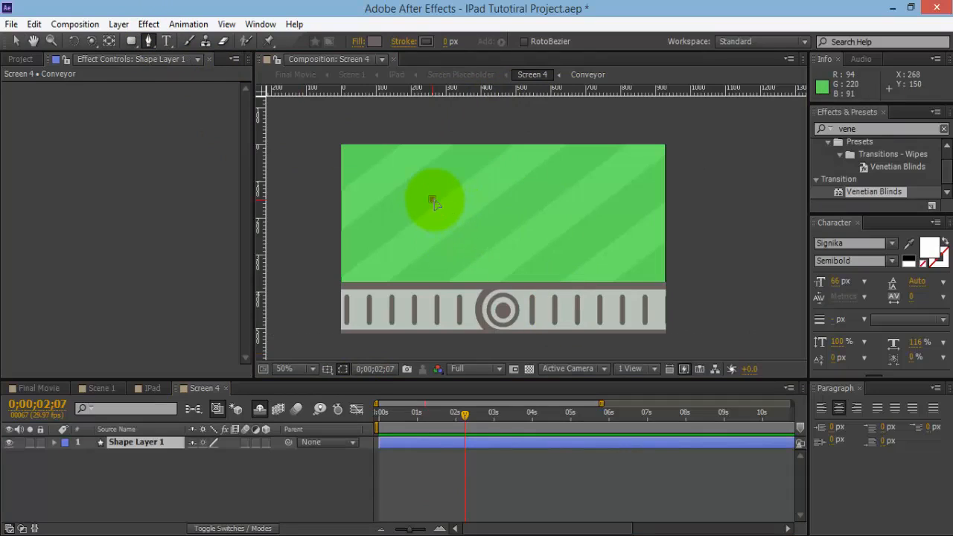
pyautogui.click(551, 200)
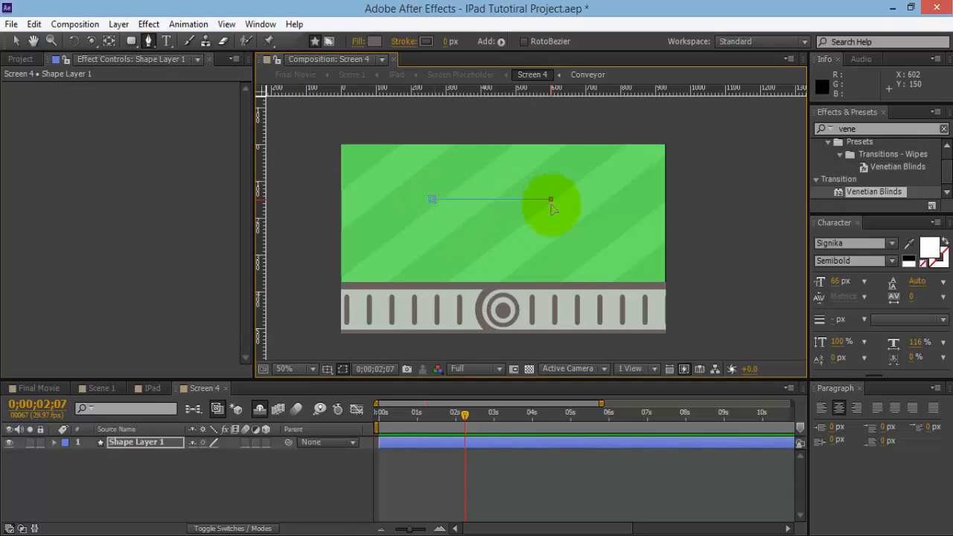
pyautogui.click(573, 285)
pyautogui.click(417, 286)
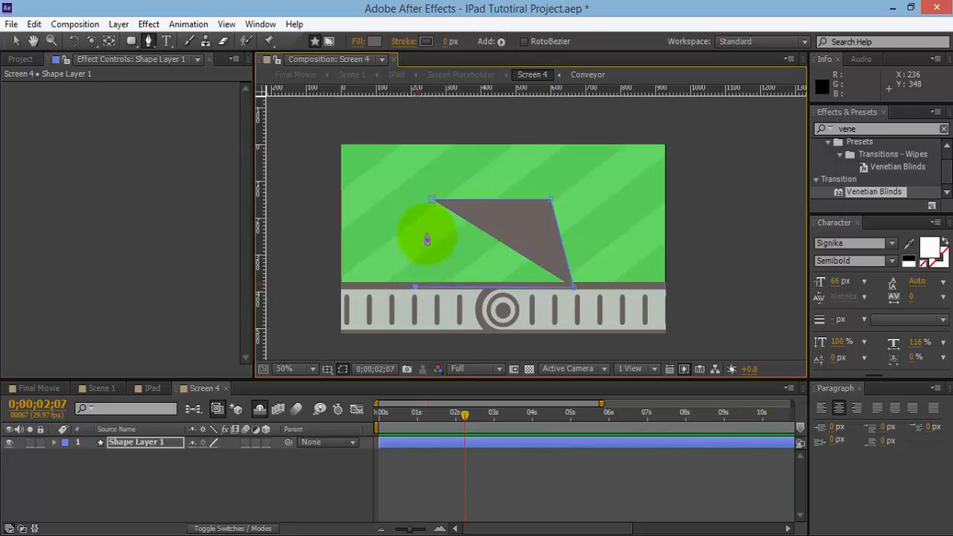
pyautogui.click(432, 199)
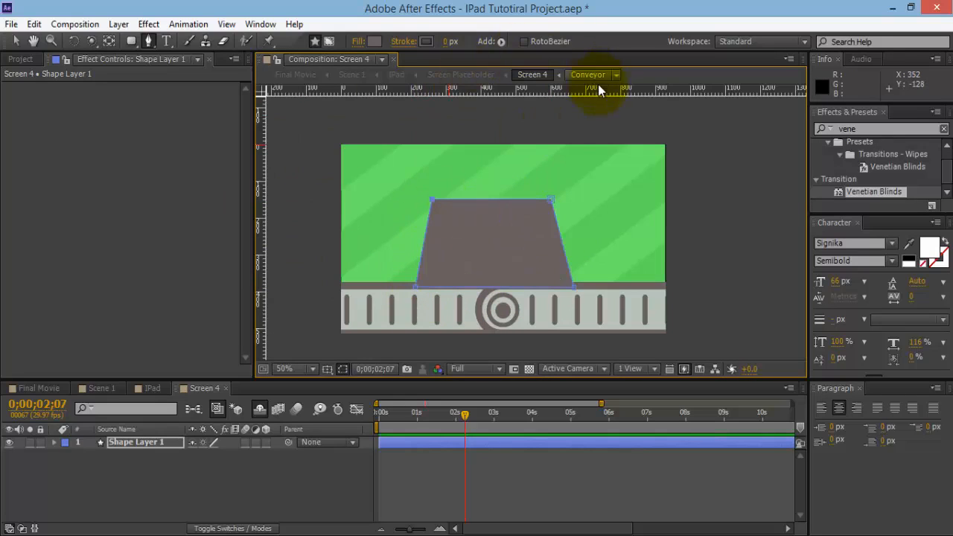
# - Add horizontal guides at the trapezoid's top and bottom edges and align its corner points to them
pyautogui.moveTo(603, 93); pyautogui.dragTo(477, 199)
pyautogui.moveTo(432, 204); pyautogui.dragTo(429, 195)
pyautogui.click(552, 198)
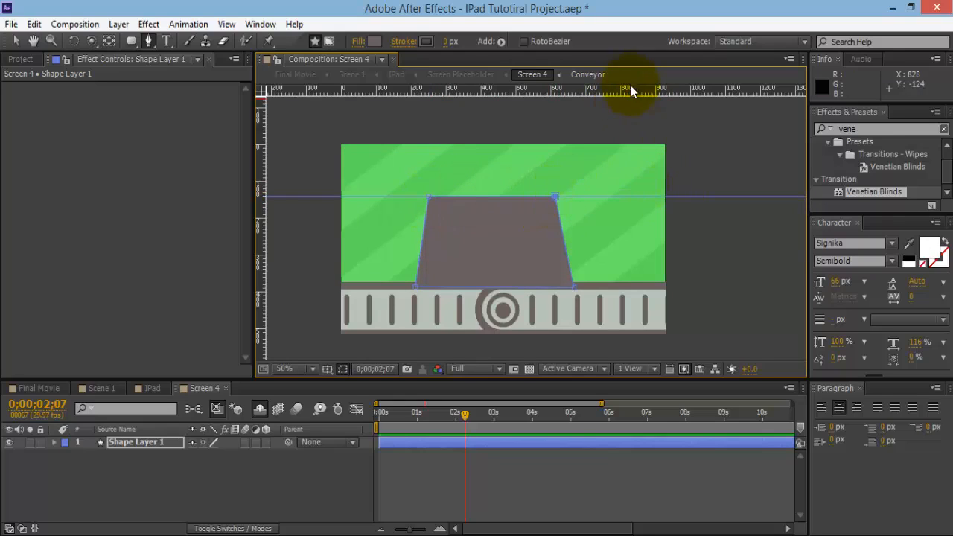
pyautogui.moveTo(632, 94); pyautogui.dragTo(576, 290)
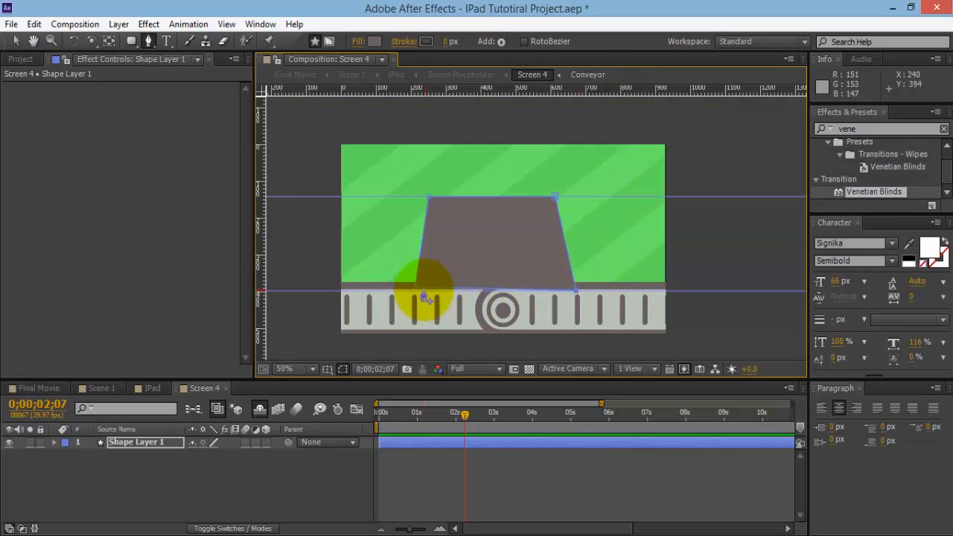
pyautogui.moveTo(417, 290)
pyautogui.mouseDown()
pyautogui.moveTo(380, 289)
pyautogui.moveTo(434, 291)
pyautogui.moveTo(418, 292)
pyautogui.mouseUp()
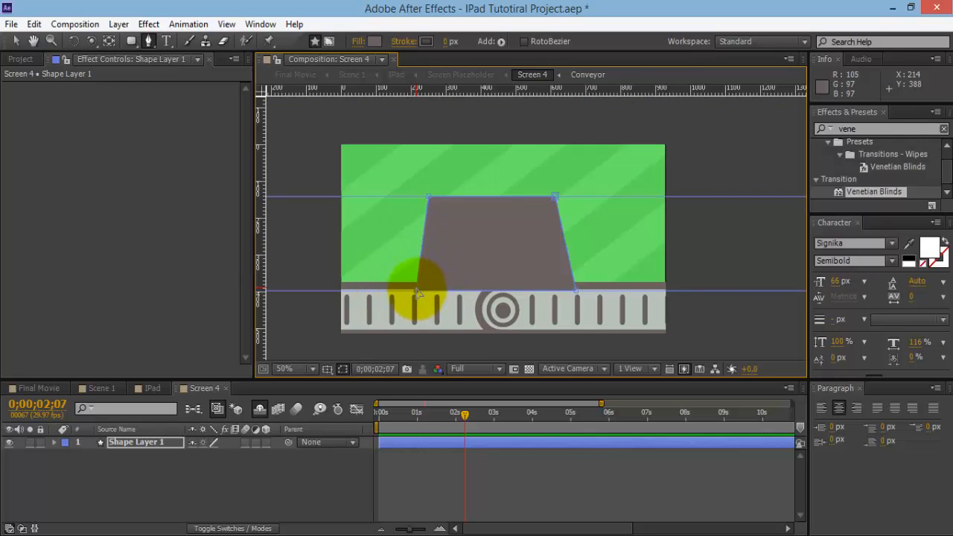
# - Widen the trapezoid's top edge by moving its upper corners outward along the guide, and remove both guides
pyautogui.moveTo(557, 196); pyautogui.dragTo(565, 198)
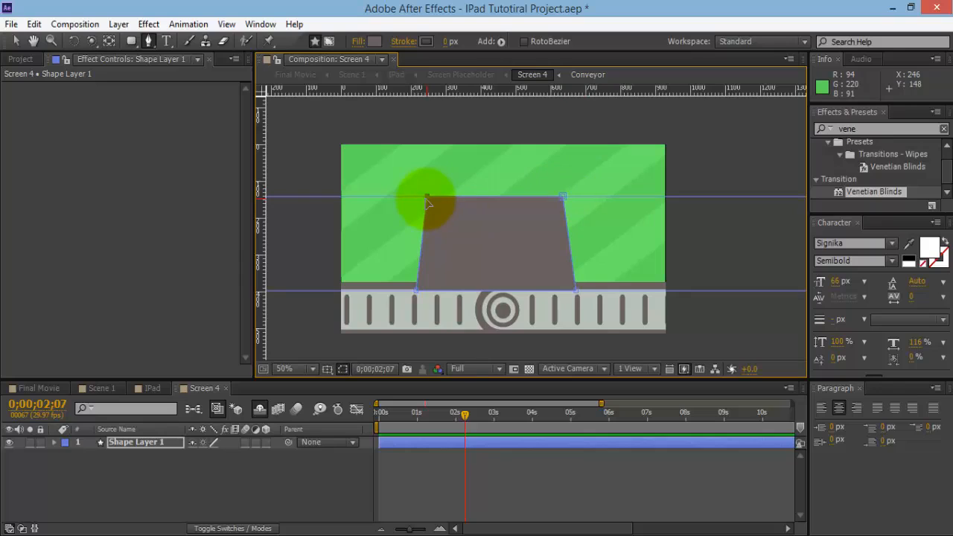
pyautogui.click(564, 198)
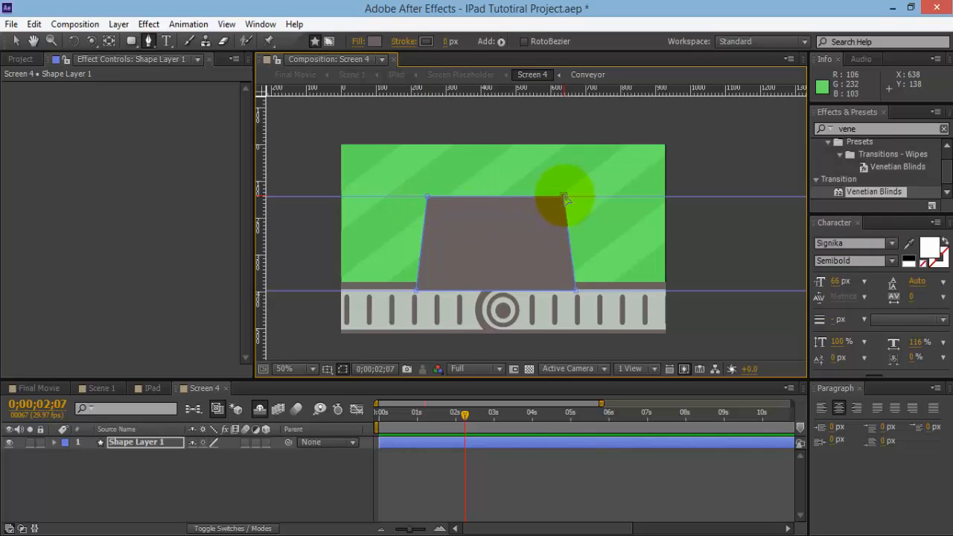
pyautogui.press('v')
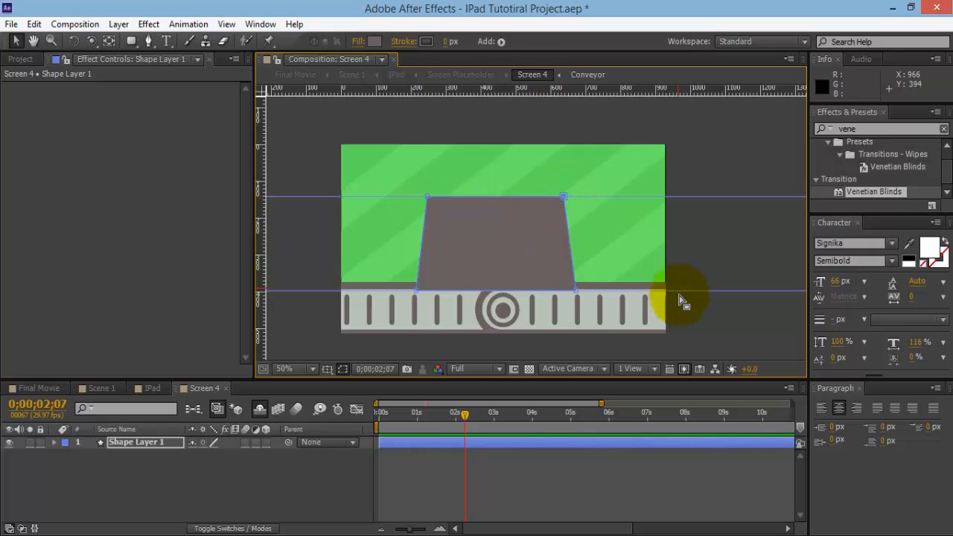
pyautogui.moveTo(681, 300); pyautogui.dragTo(670, 89)
pyautogui.moveTo(693, 196); pyautogui.dragTo(693, 89)
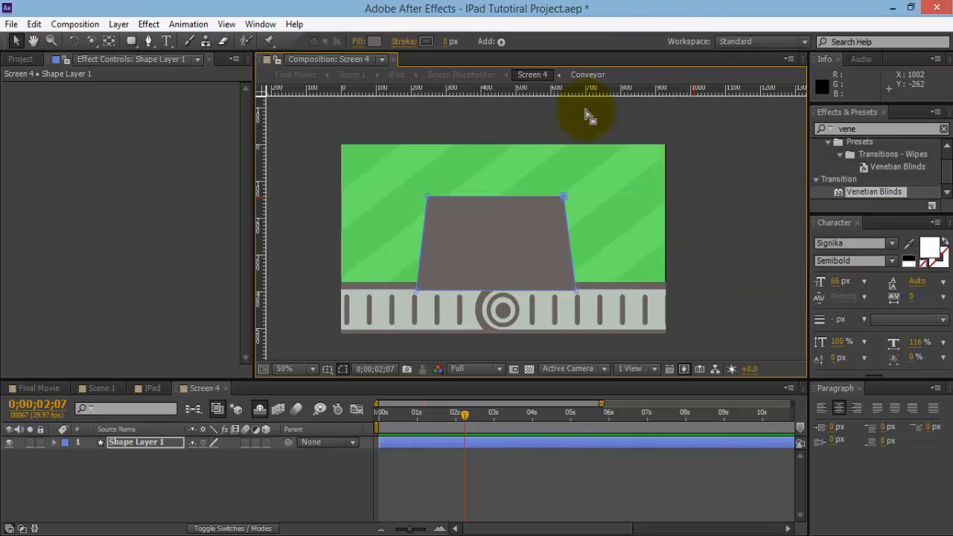
# - Move the trapezoid right and slightly up so it rests on the belt's upper edge, and rename its layer Shape BG
pyautogui.doubleClick(514, 250)
pyautogui.moveTo(516, 248); pyautogui.dragTo(546, 243)
pyautogui.press('Return')
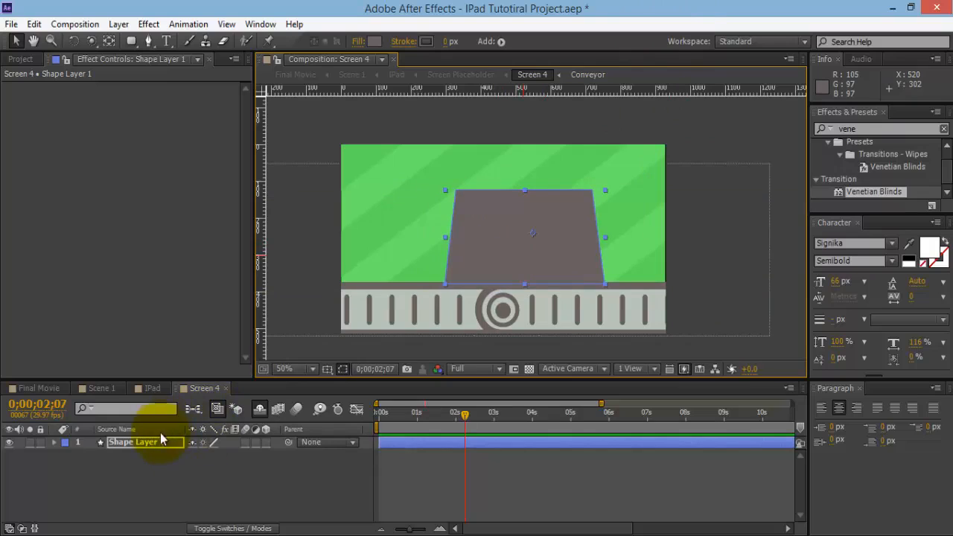
pyautogui.write('Sh')
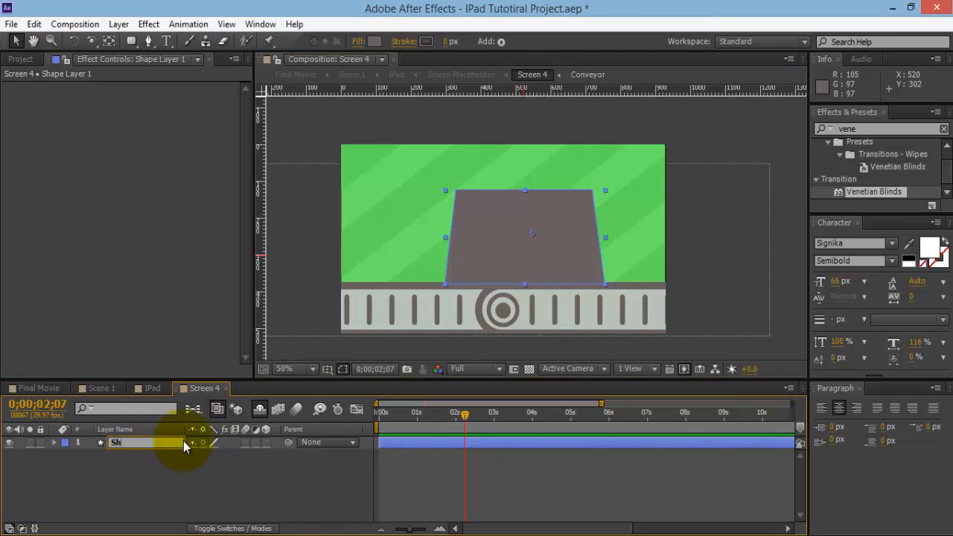
pyautogui.write('ape BG')
pyautogui.press('Return')
# - Duplicate the Shape BG layer and rename the copy Stripes BG
pyautogui.hotkey('ctrl', 'd')
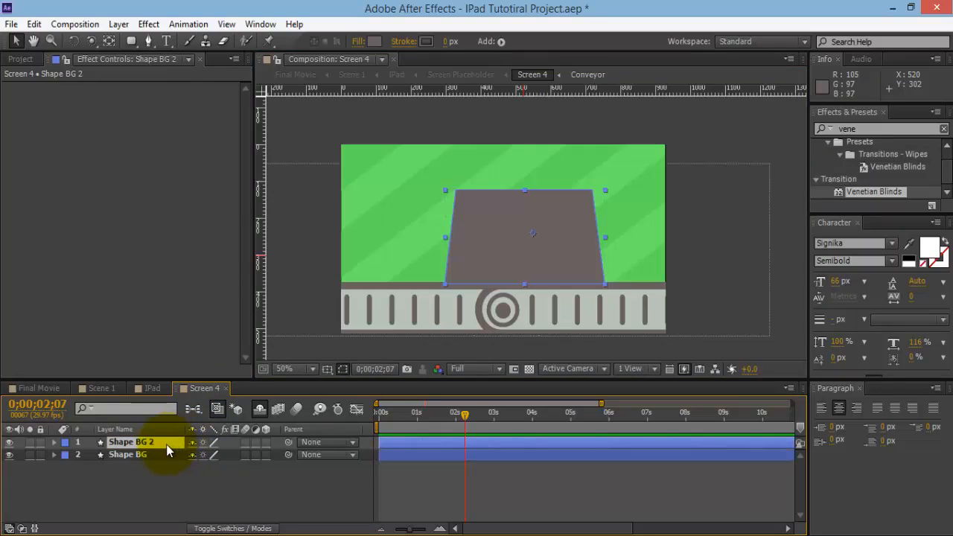
pyautogui.press('Return')
pyautogui.write('Stripes')
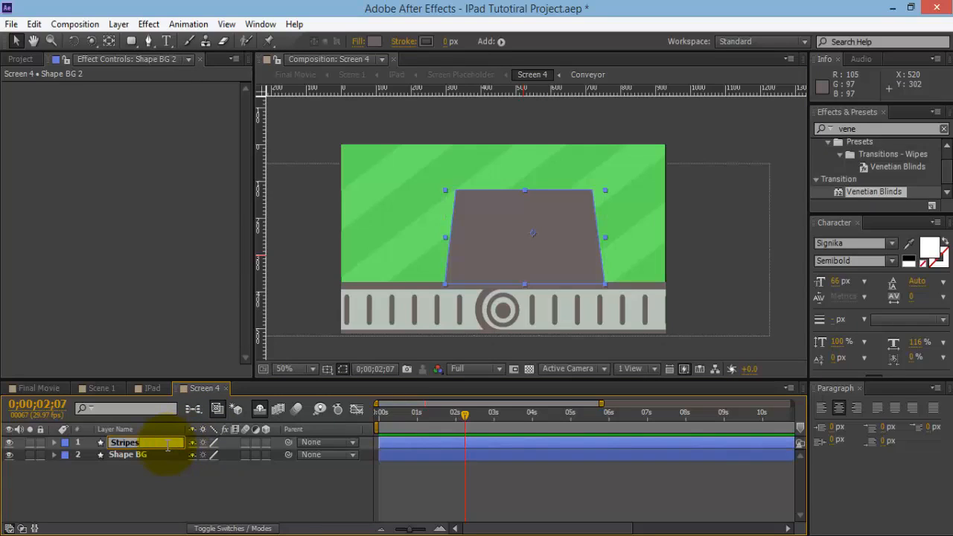
pyautogui.press('Return')
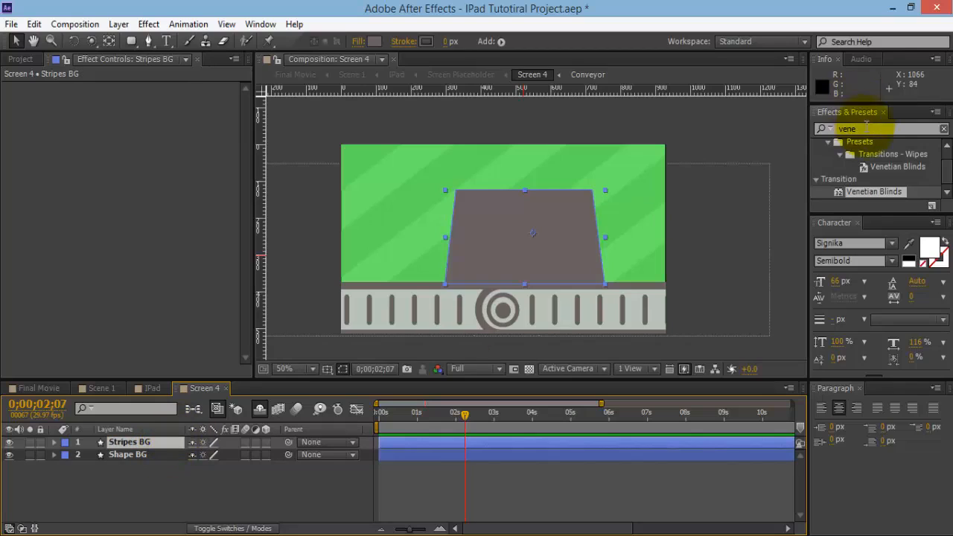
# - Apply the Venetian Blinds effect to the Stripes BG layer and set its Direction to 90°
pyautogui.moveTo(873, 190); pyautogui.dragTo(138, 444)
pyautogui.click(162, 114)
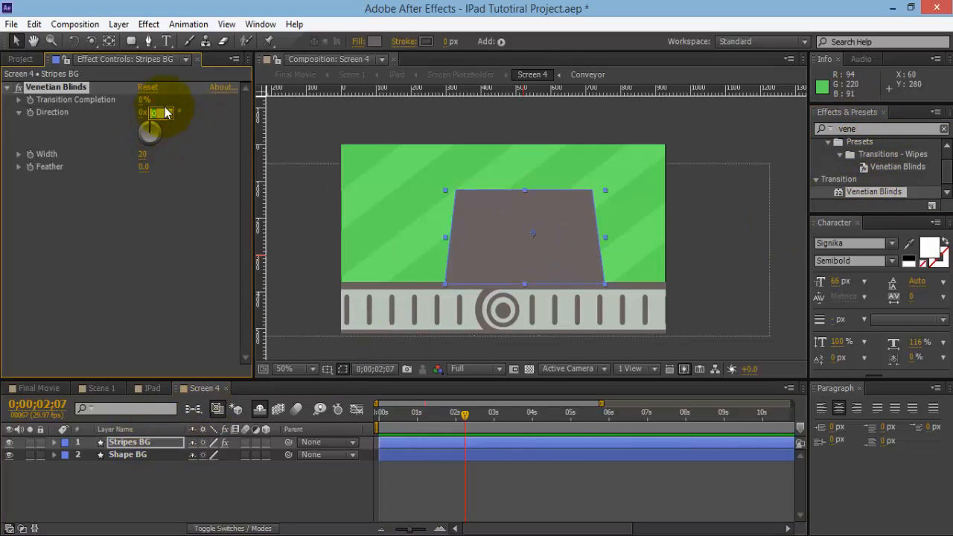
pyautogui.write('90')
pyautogui.press('Return')
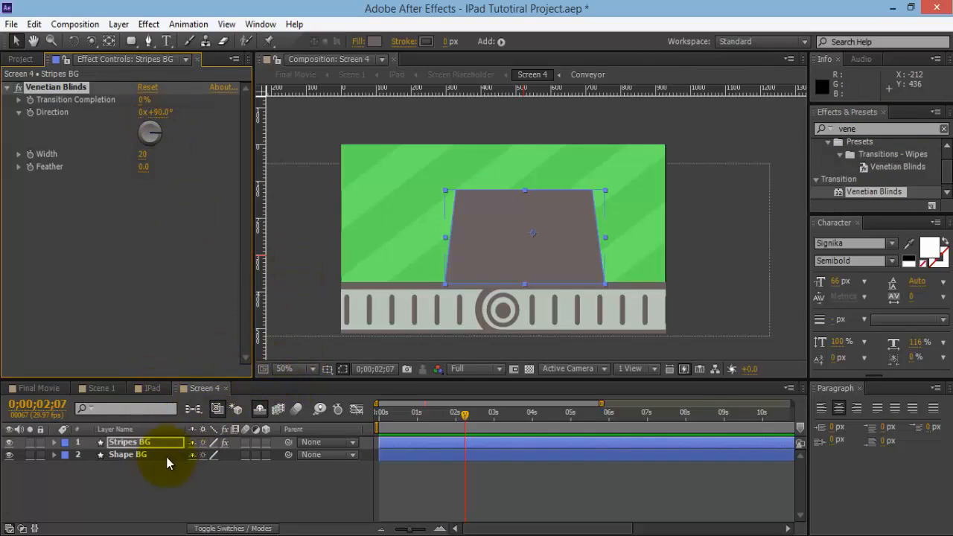
# - Change the fill colour of the Shape BG layer to a light blue
pyautogui.click(140, 457)
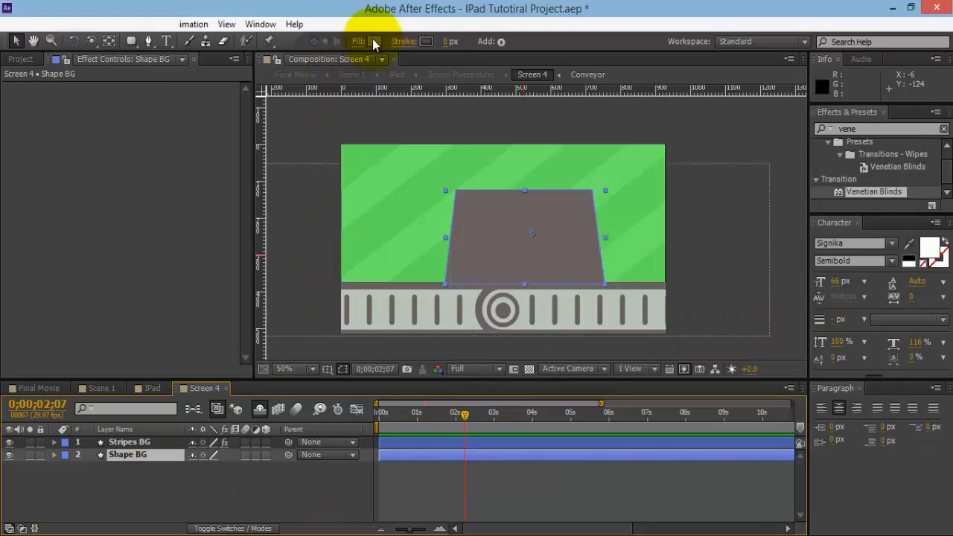
pyautogui.click(373, 41)
pyautogui.click(216, 114)
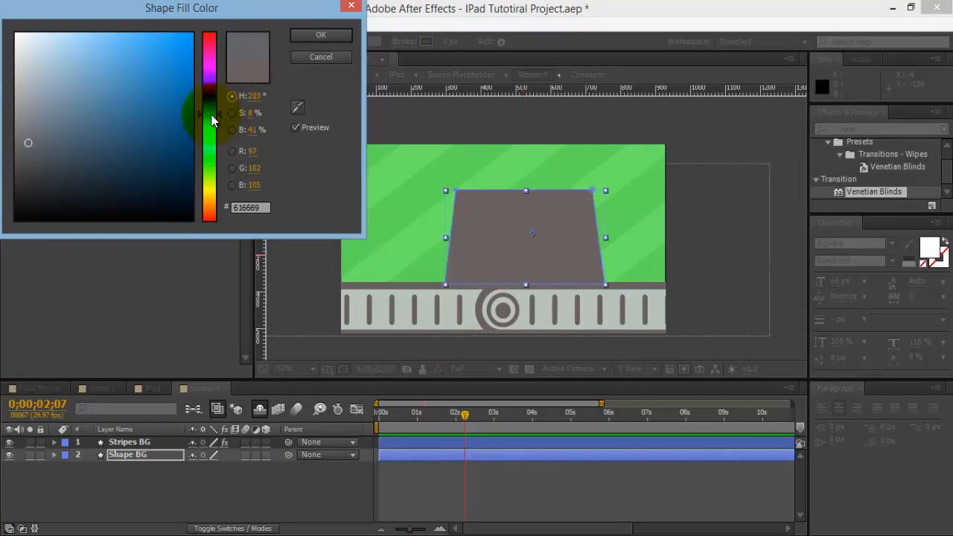
pyautogui.moveTo(135, 96); pyautogui.dragTo(105, 66)
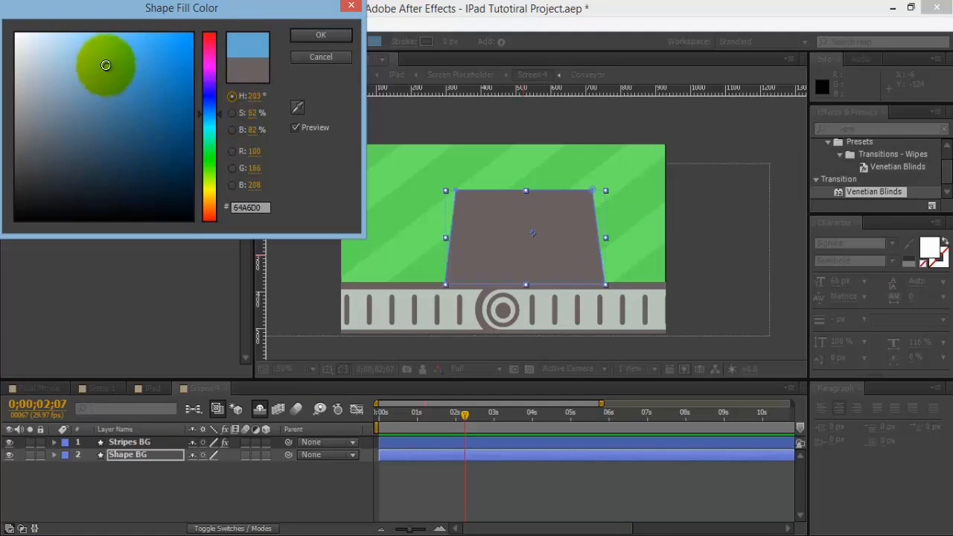
pyautogui.click(219, 120)
pyautogui.click(311, 38)
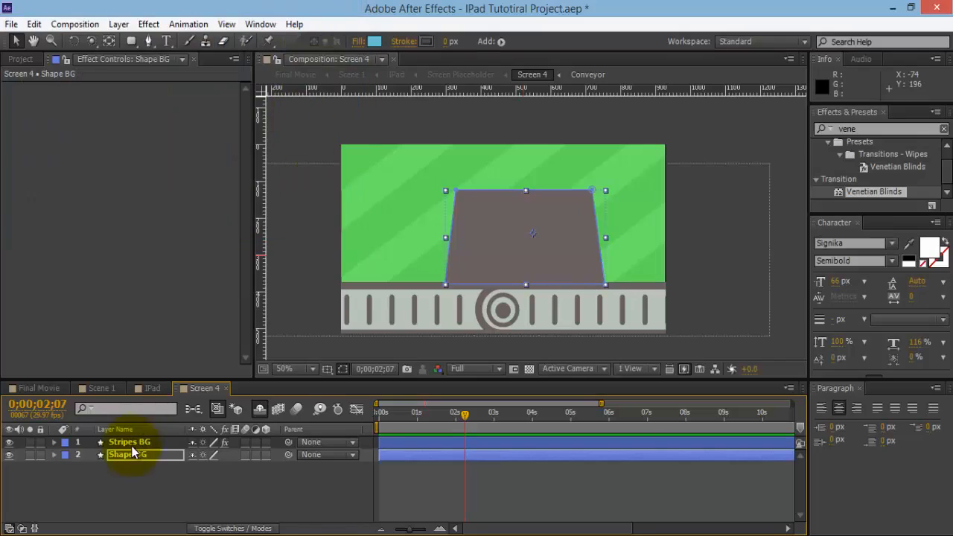
# - Set the Venetian Blinds Transition Completion on Stripes BG to 46% and change the layer's fill to a darker blue
pyautogui.click(131, 443)
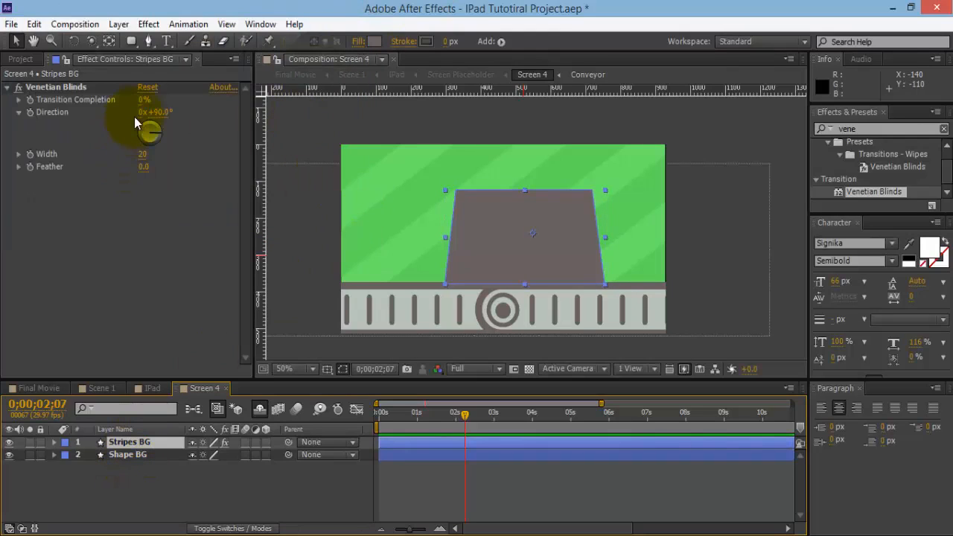
pyautogui.moveTo(142, 104); pyautogui.dragTo(174, 101)
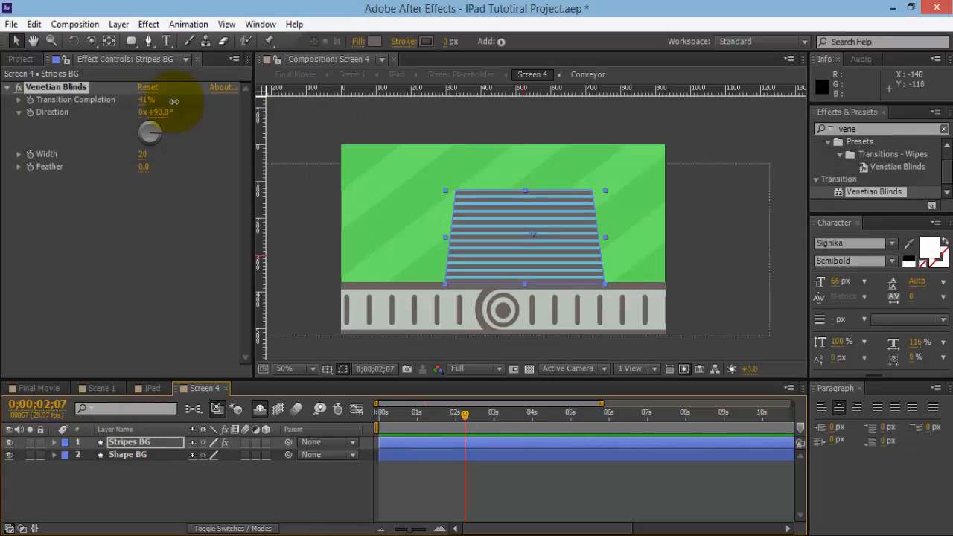
pyautogui.click(374, 41)
pyautogui.click(213, 114)
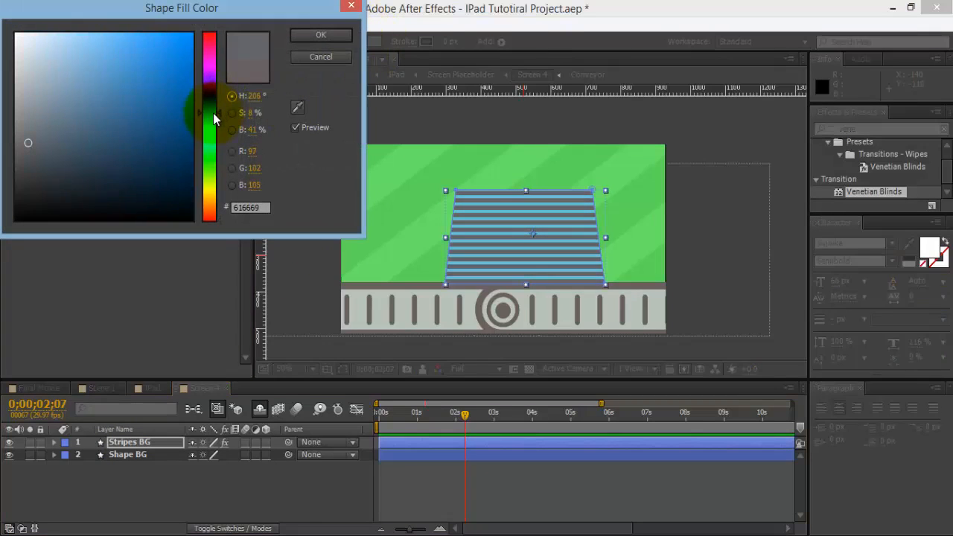
pyautogui.click(110, 87)
pyautogui.moveTo(111, 88)
pyautogui.mouseDown()
pyautogui.moveTo(86, 82)
pyautogui.moveTo(92, 93)
pyautogui.mouseUp()
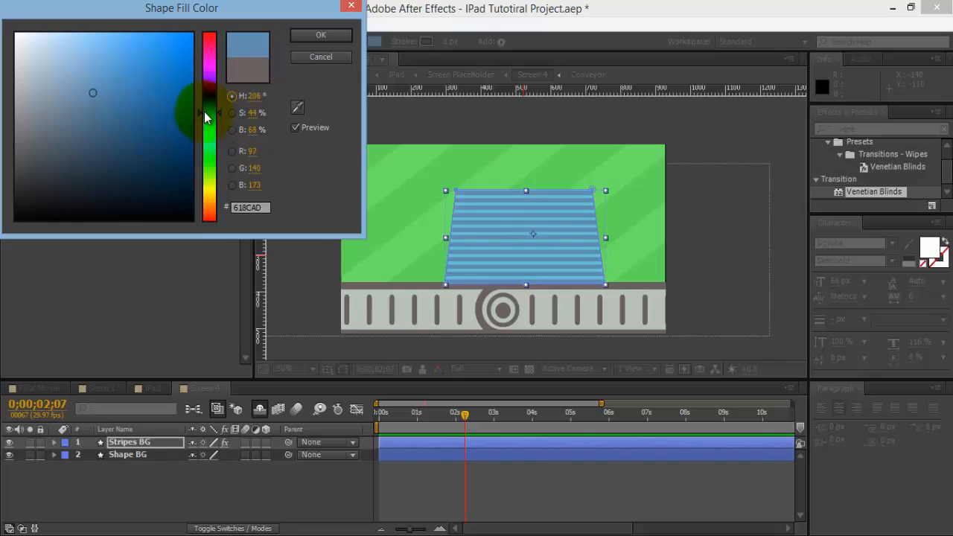
pyautogui.moveTo(206, 117); pyautogui.dragTo(201, 120)
pyautogui.moveTo(105, 101); pyautogui.dragTo(122, 84)
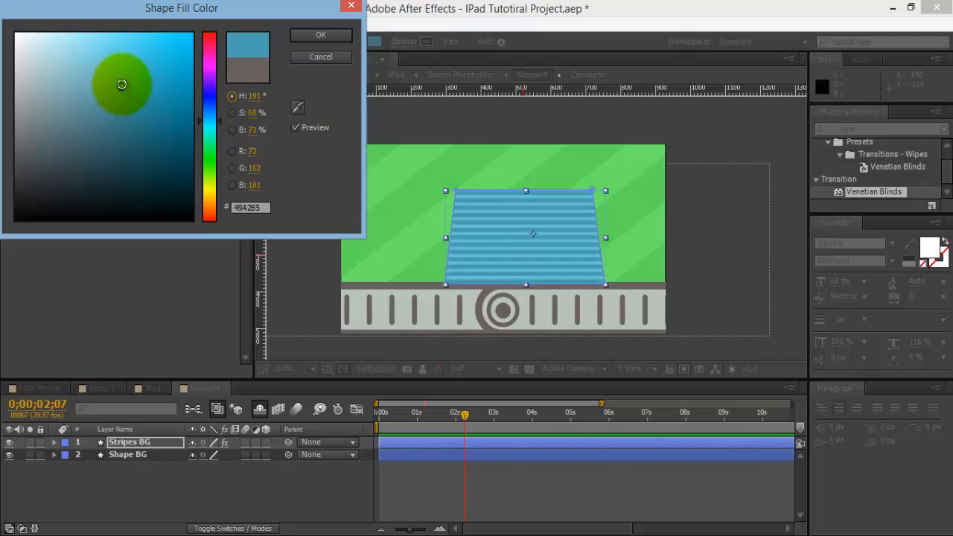
pyautogui.click(345, 42)
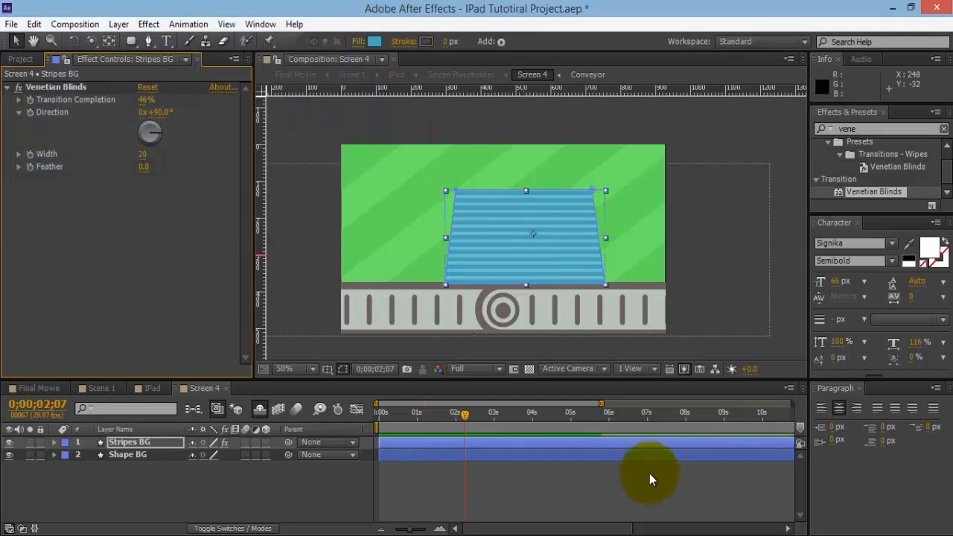
pyautogui.click(649, 473)
pyautogui.scroll(2, 563, 280)
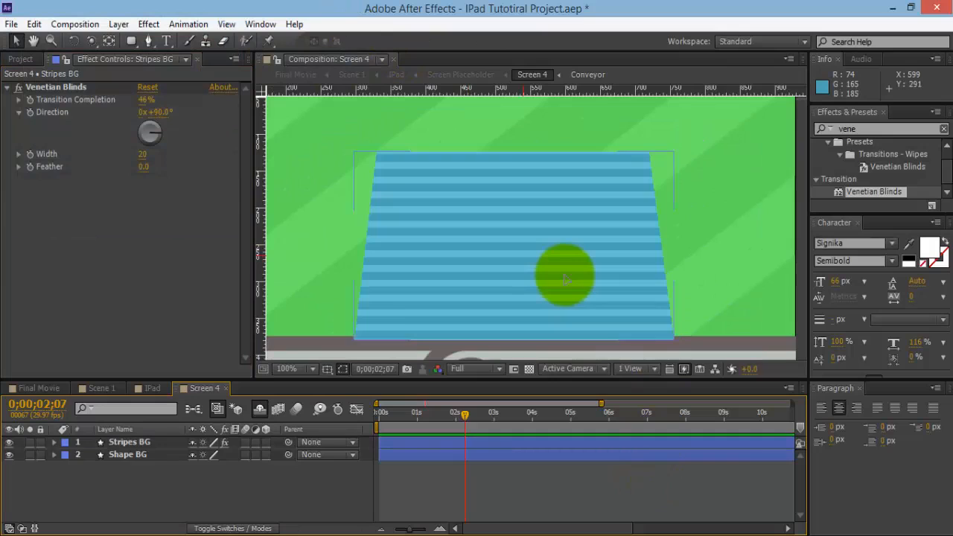
pyautogui.click(566, 275)
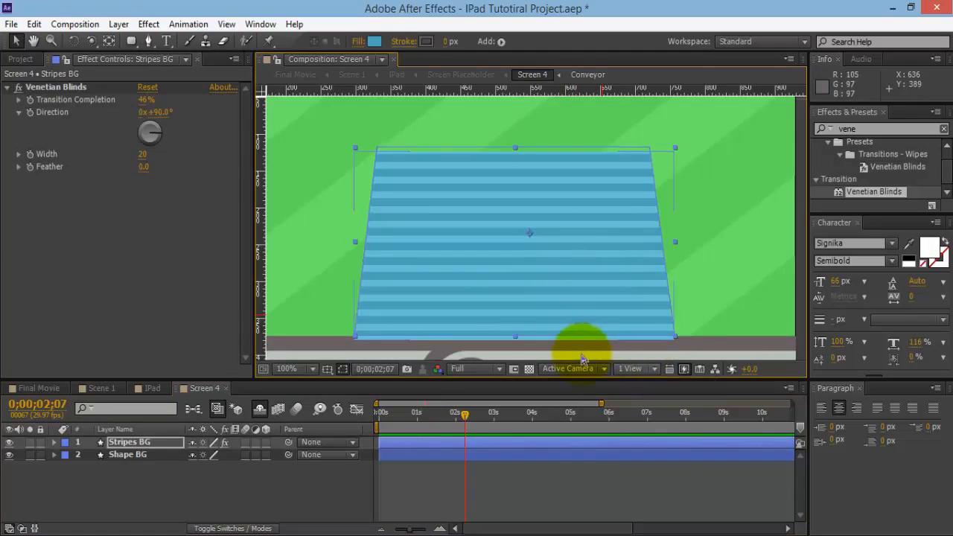
pyautogui.hotkey('ctrl', 'z')
pyautogui.hotkey('ctrl', 'z')
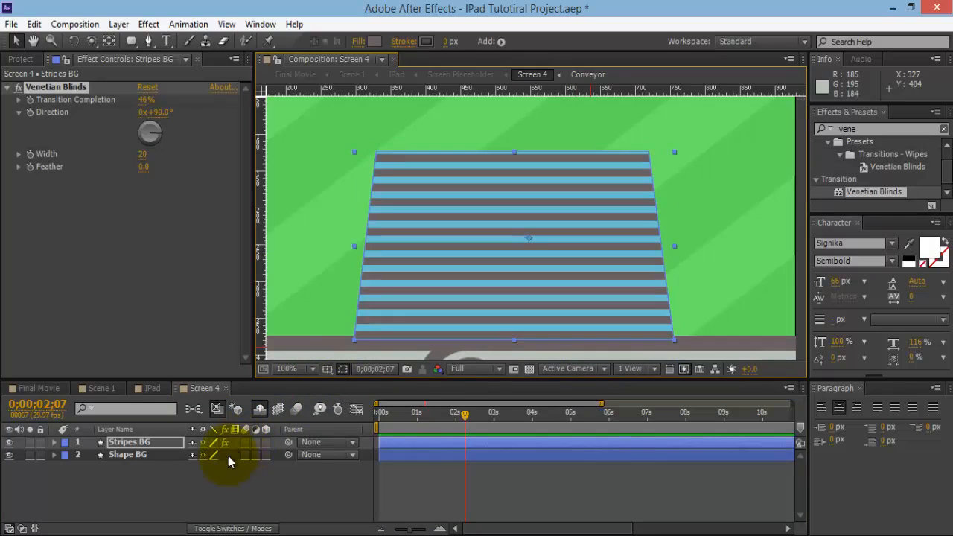
pyautogui.hotkey('ctrl', 'shift', 'z')
# - Move the Stripes BG and Shape BG layers together slightly upward so the box sits on the belt's upper edge
pyautogui.moveTo(182, 476); pyautogui.dragTo(130, 442)
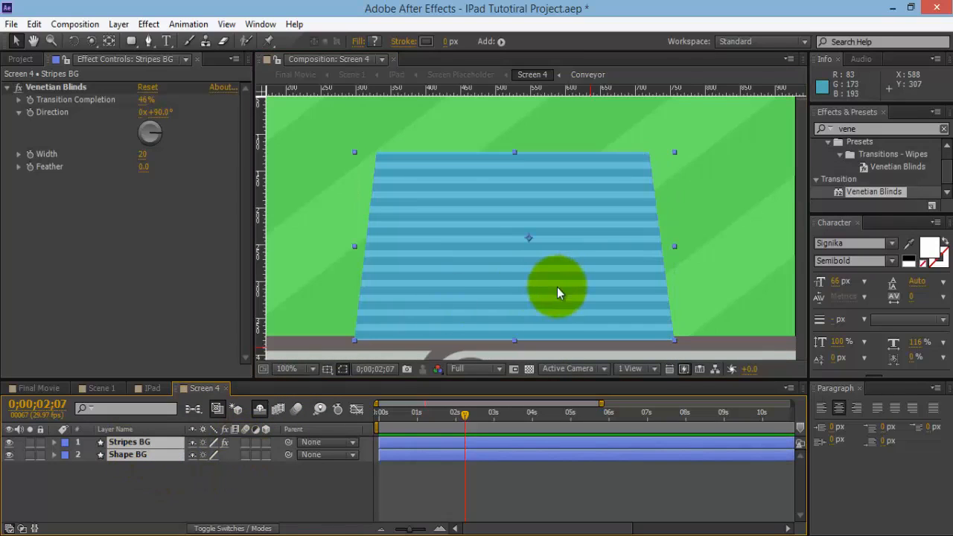
pyautogui.moveTo(557, 291); pyautogui.dragTo(558, 286)
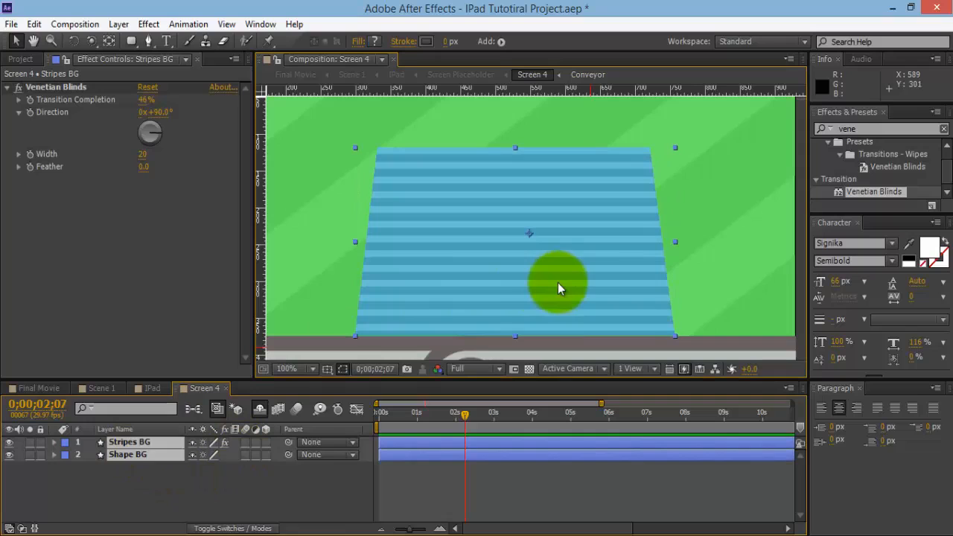
pyautogui.click(321, 491)
# - Pre-compose the Stripes BG and Shape BG layers into a new composition named Shape, moving all attributes into it
pyautogui.moveTo(195, 464); pyautogui.dragTo(159, 446)
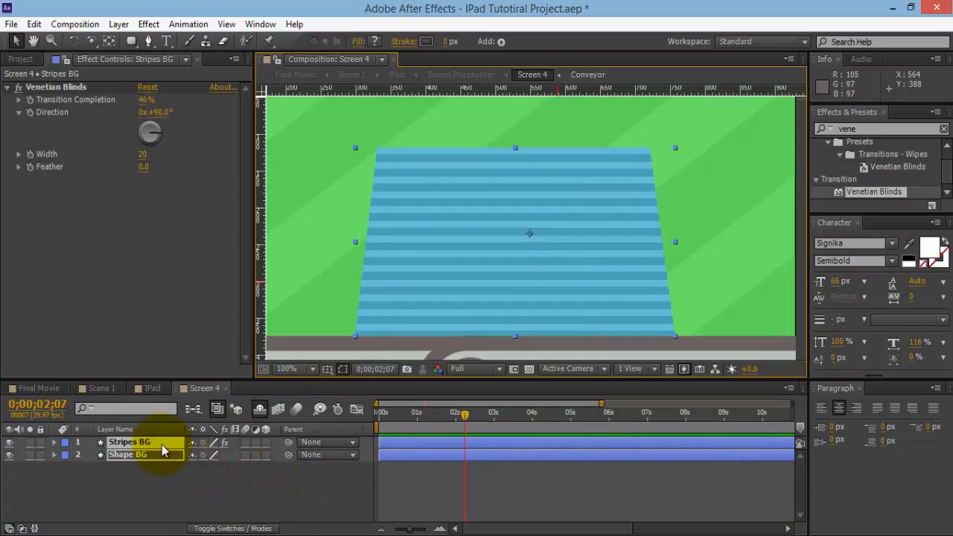
pyautogui.rightClick(159, 447)
pyautogui.click(245, 442)
pyautogui.write('Shape')
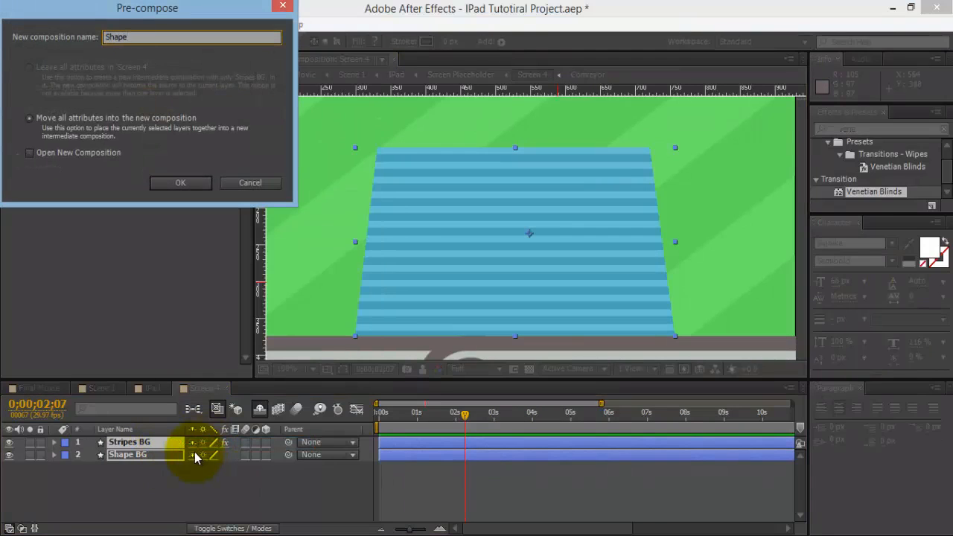
pyautogui.press('Return')
pyautogui.click(611, 465)
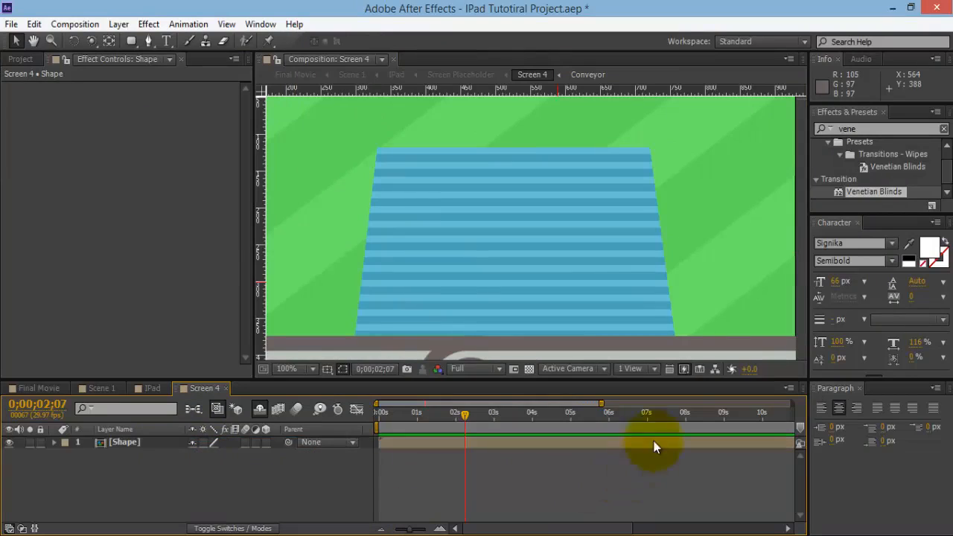
# - Find the Drop Shadow effect and apply it to the Shape layer
pyautogui.scroll(-2, 667, 302)
pyautogui.click(899, 129)
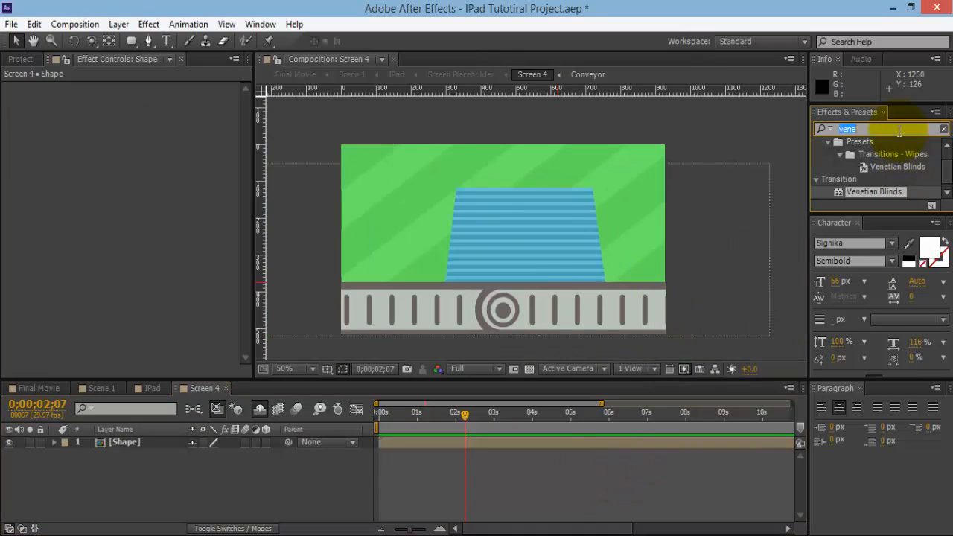
pyautogui.write('drop')
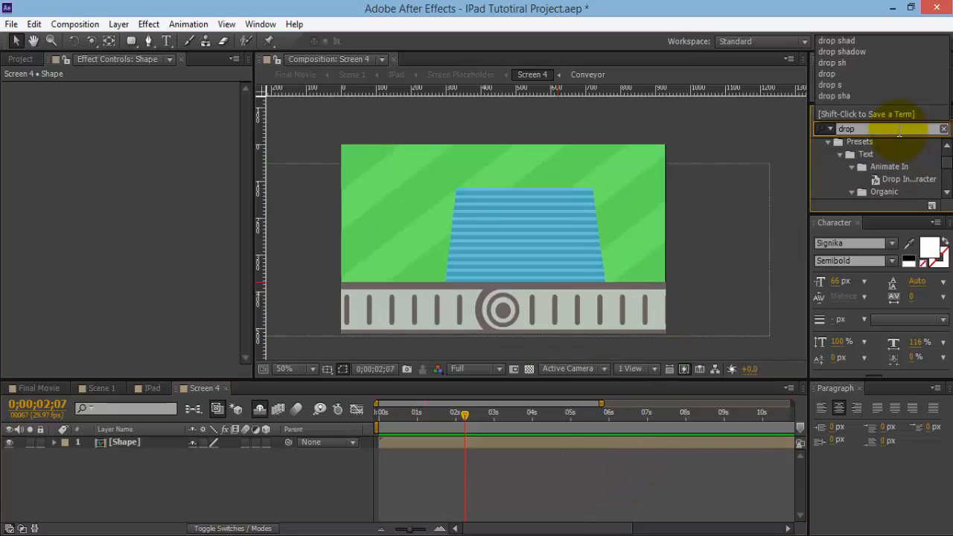
pyautogui.write(' sh')
pyautogui.click(856, 158)
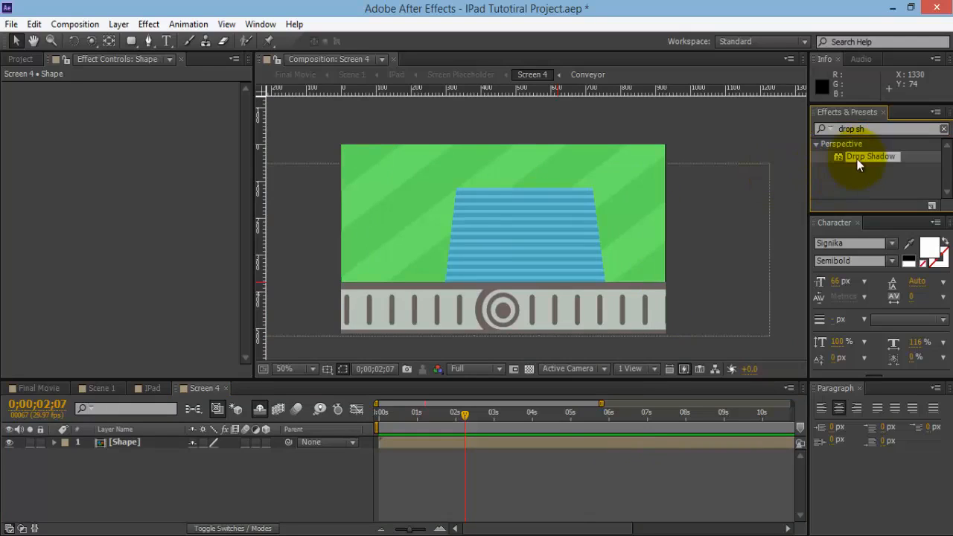
pyautogui.moveTo(857, 164); pyautogui.dragTo(123, 448)
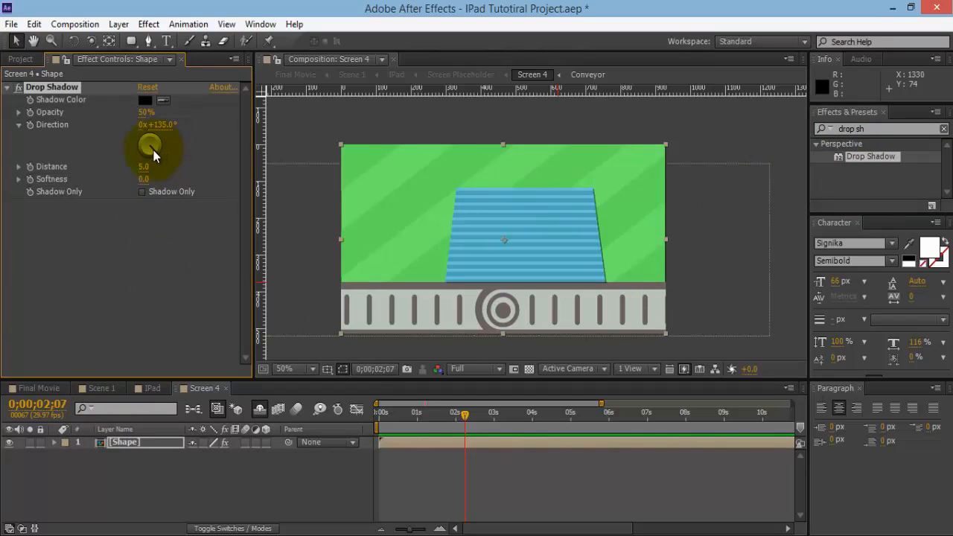
# - Set the Drop Shadow's Direction to about 91° and its Distance to 12 so the shadow falls along the box's right side
pyautogui.moveTo(154, 154); pyautogui.dragTo(167, 153)
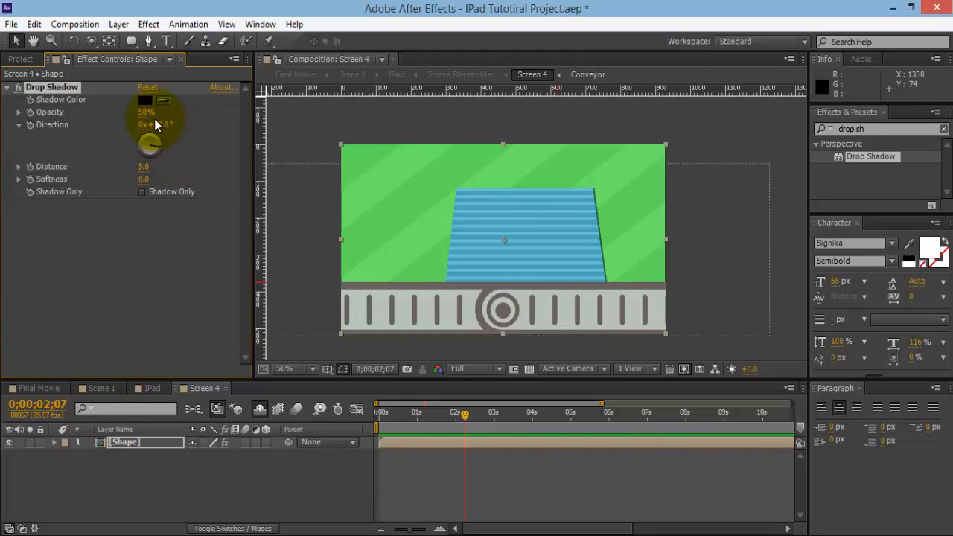
pyautogui.moveTo(149, 170)
pyautogui.mouseDown()
pyautogui.moveTo(179, 172)
pyautogui.moveTo(152, 168)
pyautogui.mouseUp()
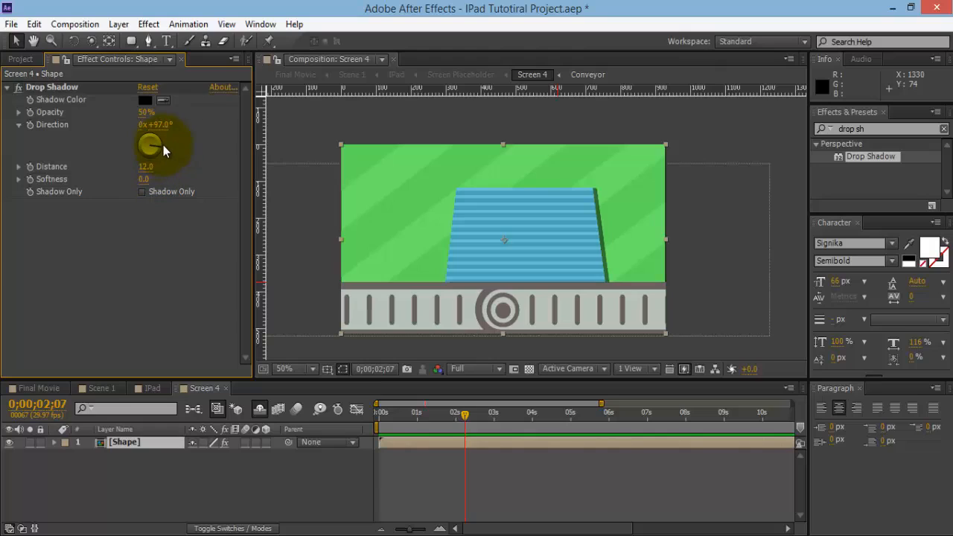
pyautogui.moveTo(163, 145); pyautogui.dragTo(157, 147)
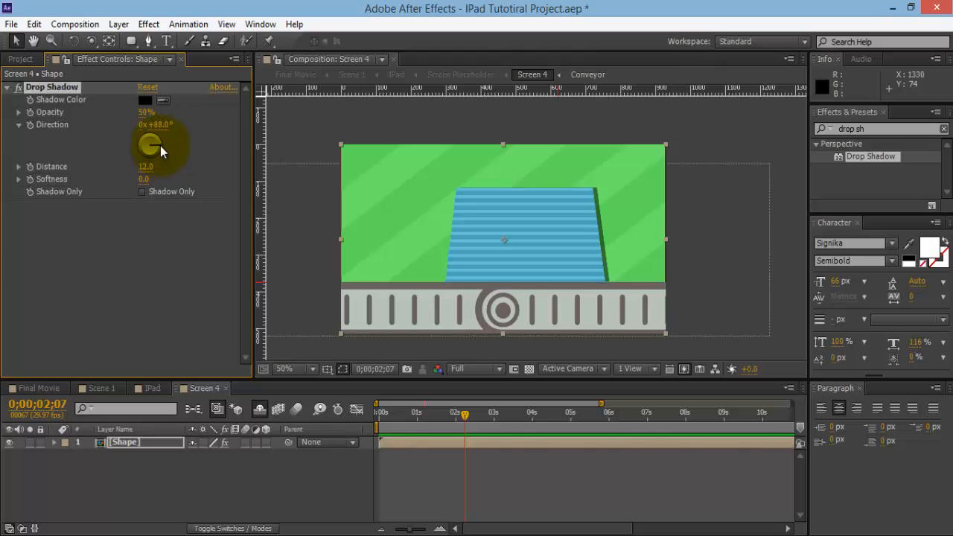
pyautogui.click(541, 450)
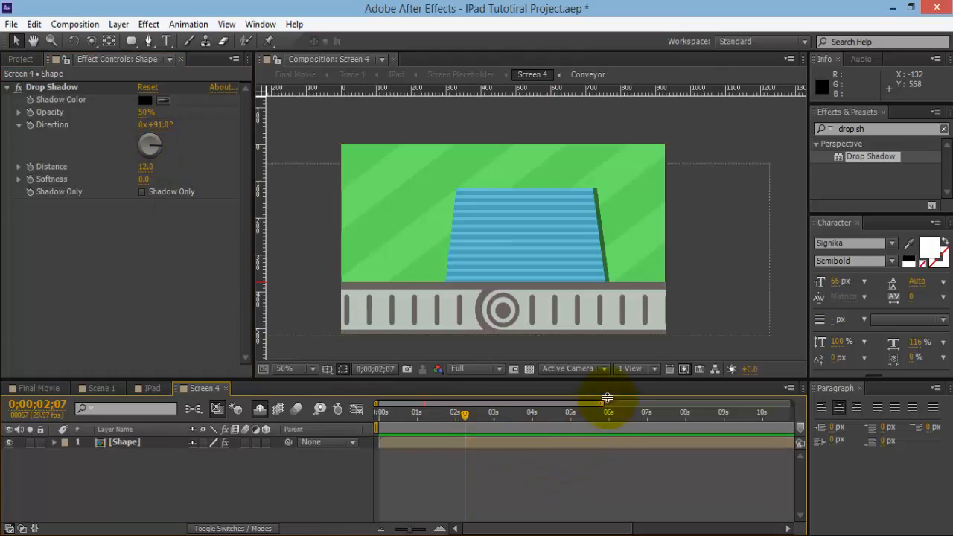
# - Show the shy layers, unlock both Conveyor layers and scale them together to 81%
pyautogui.click(259, 410)
pyautogui.click(43, 467)
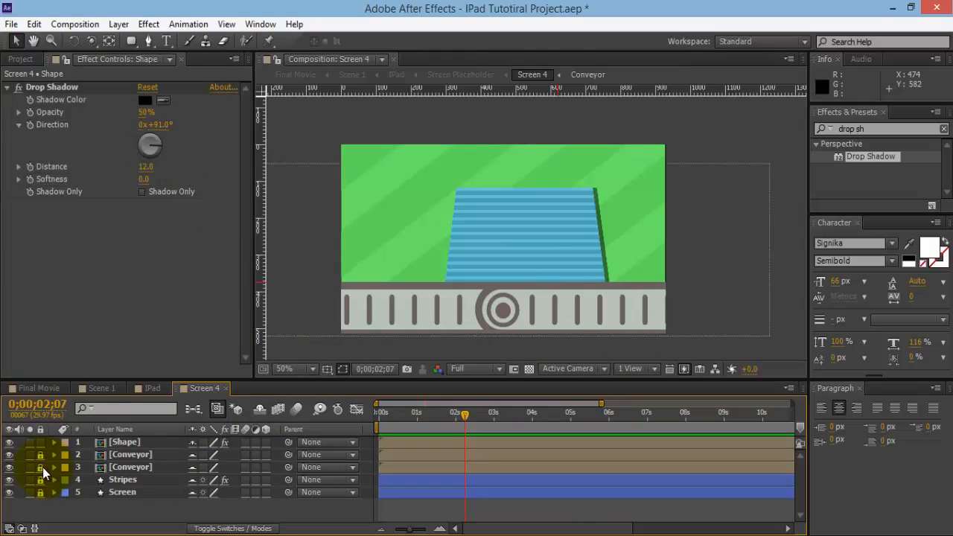
pyautogui.click(43, 454)
pyautogui.click(130, 454)
pyautogui.keyDown('shift'); pyautogui.click(137, 467); pyautogui.keyUp('shift')
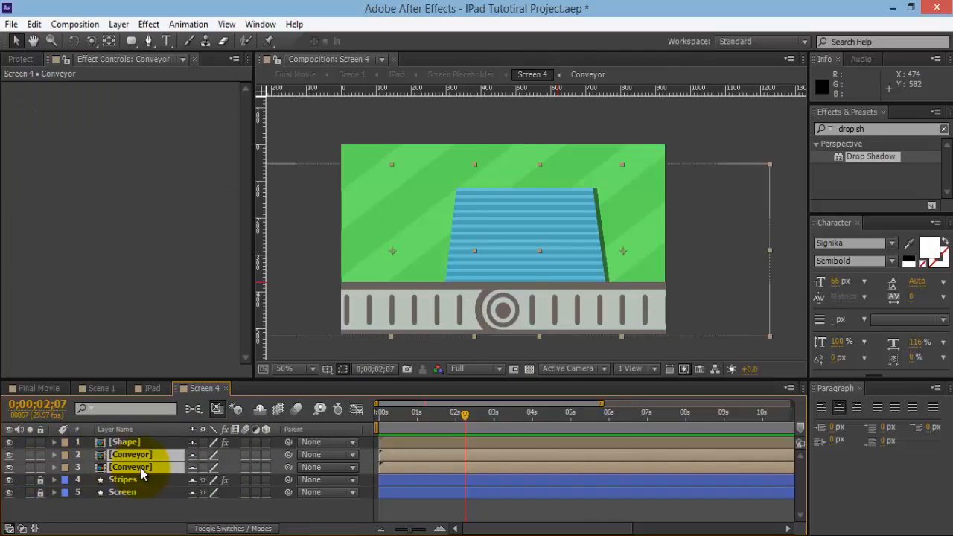
pyautogui.press('s')
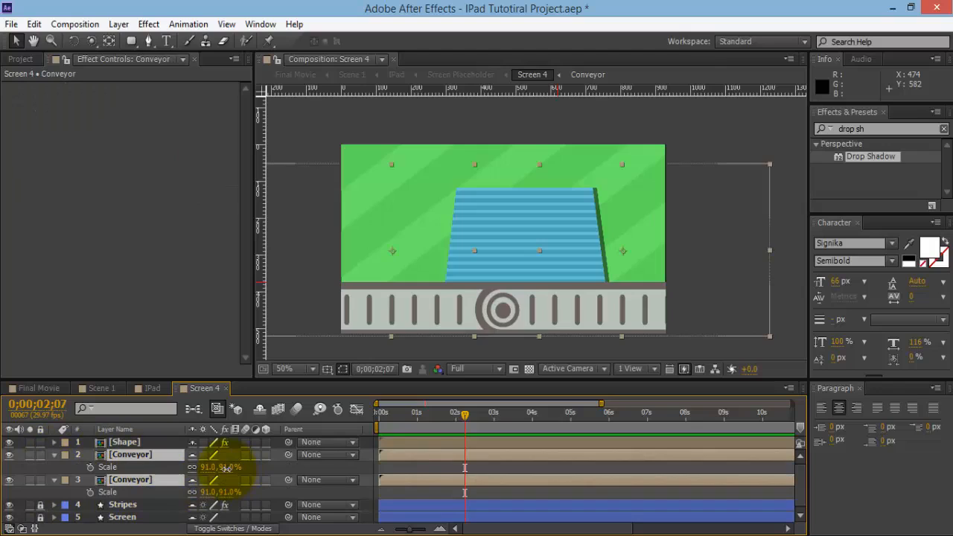
pyautogui.moveTo(225, 468); pyautogui.dragTo(221, 468)
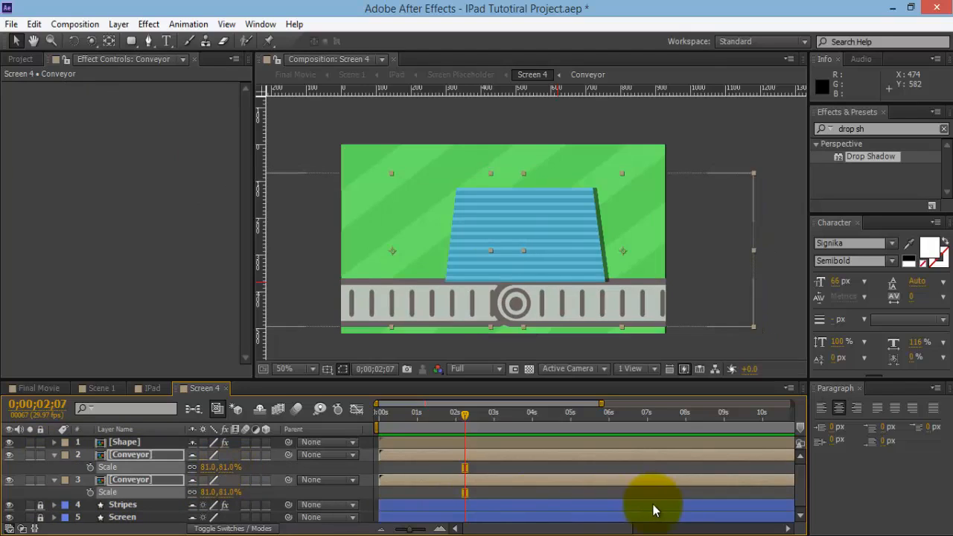
pyautogui.click(719, 494)
# - Move both Conveyor layers down so they form one level belt along the composition's lower edge, and lock them
pyautogui.moveTo(735, 313); pyautogui.dragTo(737, 321)
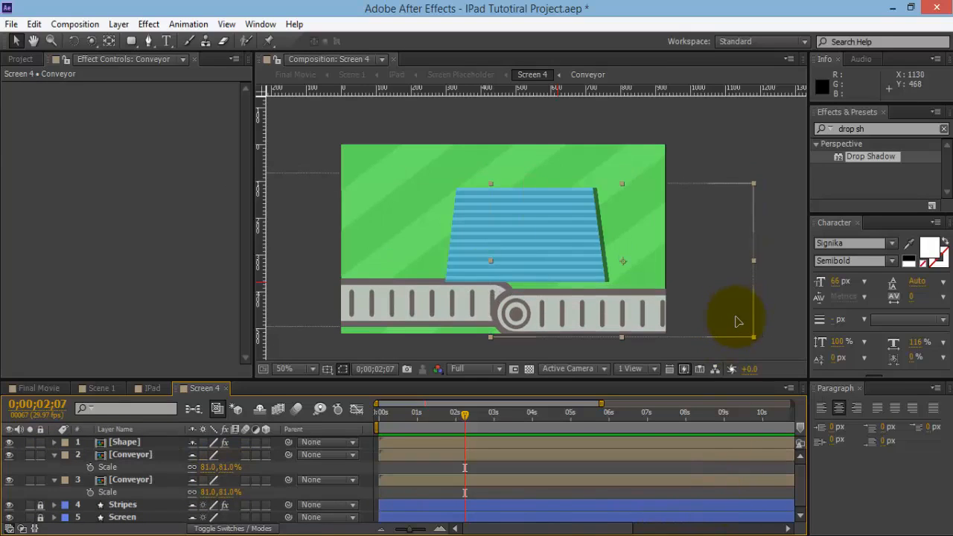
pyautogui.click(130, 479)
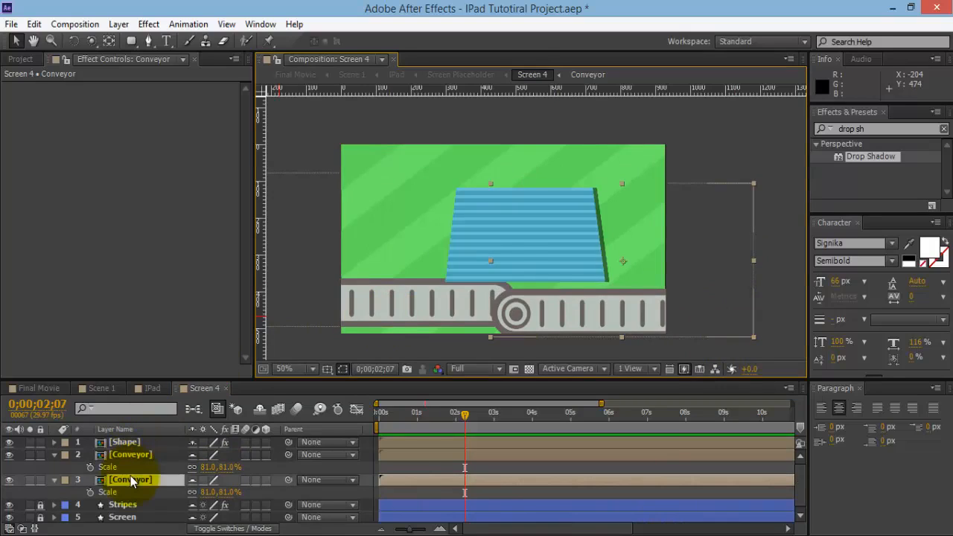
pyautogui.moveTo(361, 298); pyautogui.dragTo(378, 306)
pyautogui.click(668, 470)
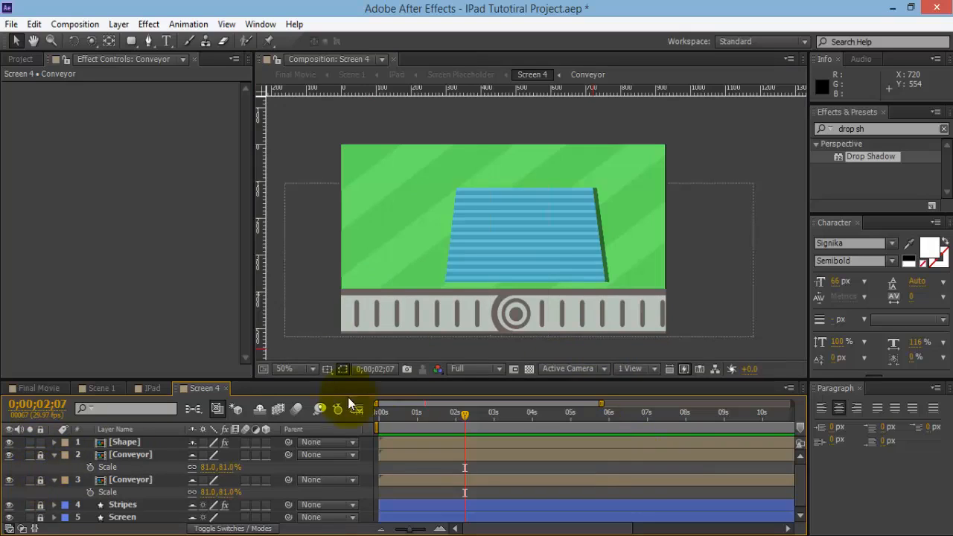
# - Hide the shy layers and move the Shape layer left and down so the box rests on the lowered belt
pyautogui.click(260, 409)
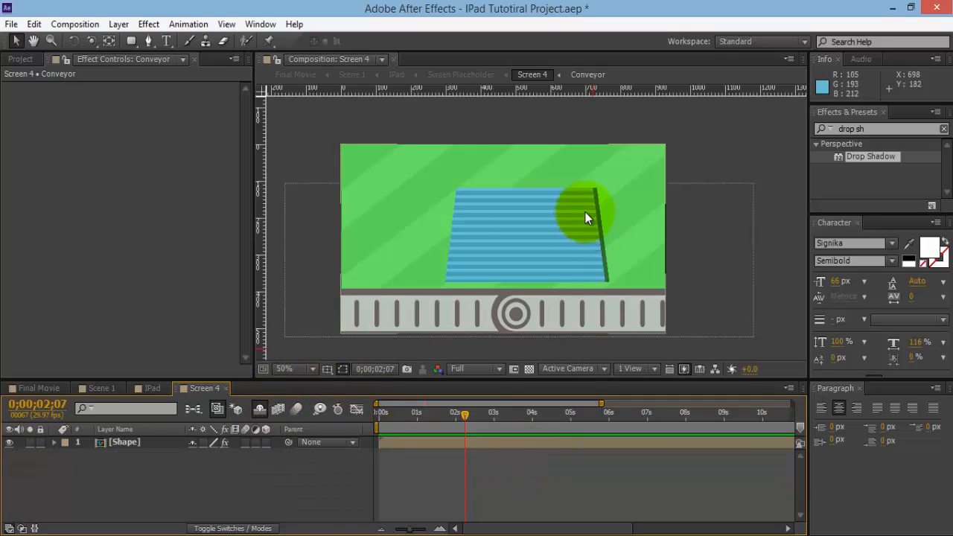
pyautogui.click(152, 443)
pyautogui.moveTo(570, 249); pyautogui.dragTo(552, 255)
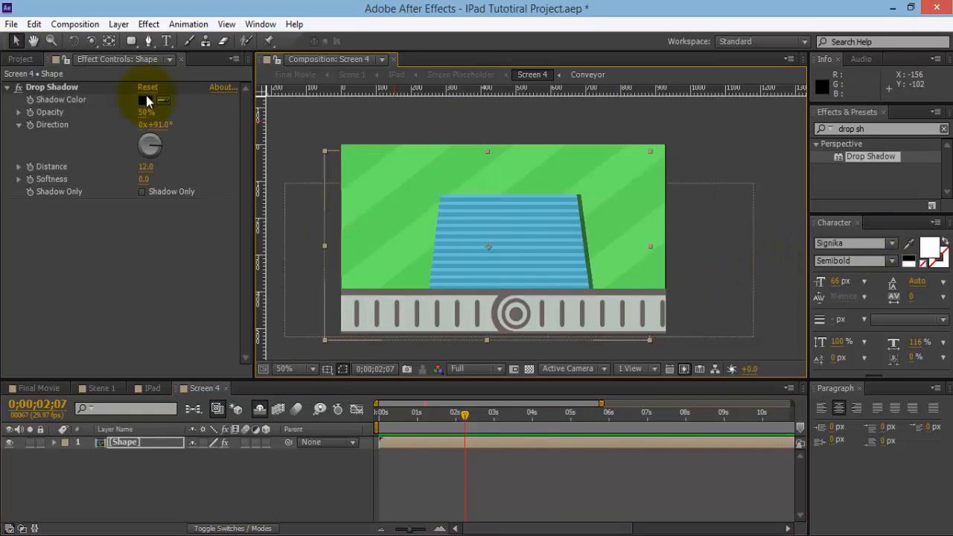
# - At 0;00;01;29, nudge the Shape layer slightly left and set a Position keyframe at 405, 275.5
pyautogui.moveTo(458, 417); pyautogui.dragTo(454, 416)
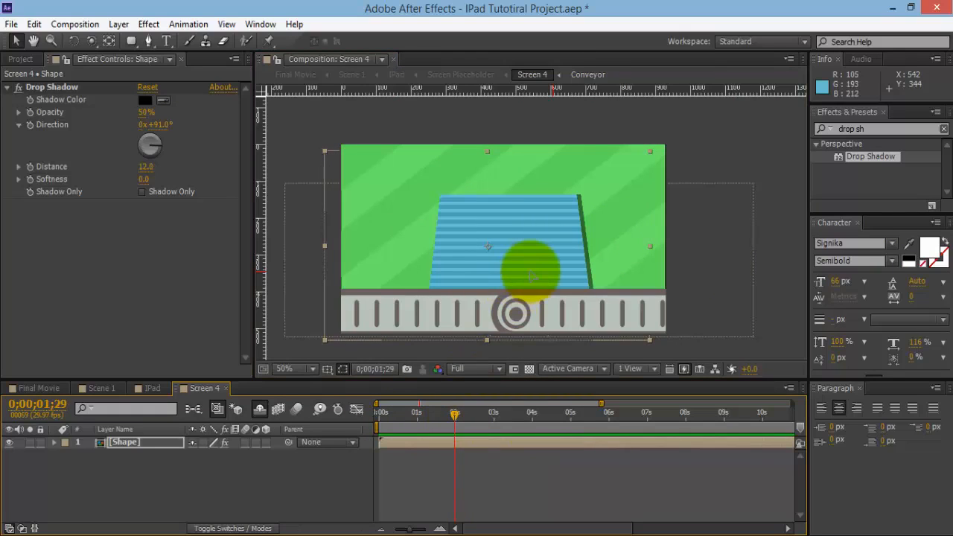
pyautogui.moveTo(530, 272); pyautogui.dragTo(526, 272)
pyautogui.hotkey('alt', 'shift', 'p')
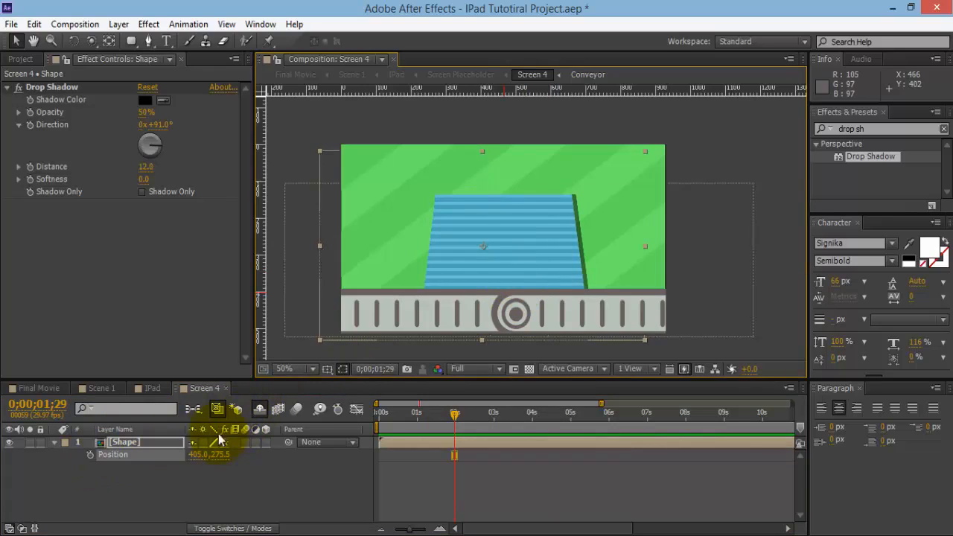
pyautogui.click(88, 452)
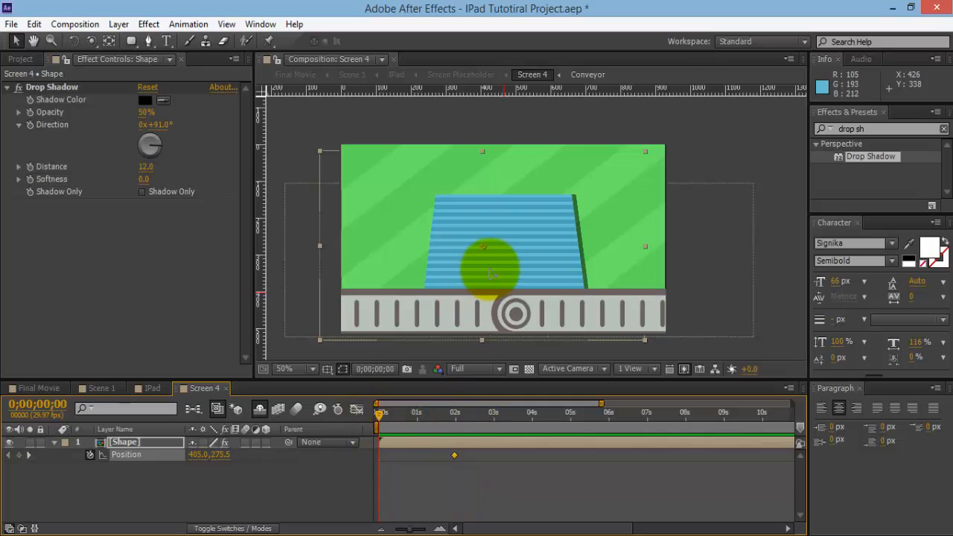
# - At 0;00;00;00, move the box out of frame to the right, keyframing Position at 1129, 275.5, and preview the slide-in
pyautogui.moveTo(493, 274); pyautogui.dragTo(751, 277)
pyautogui.press('space')
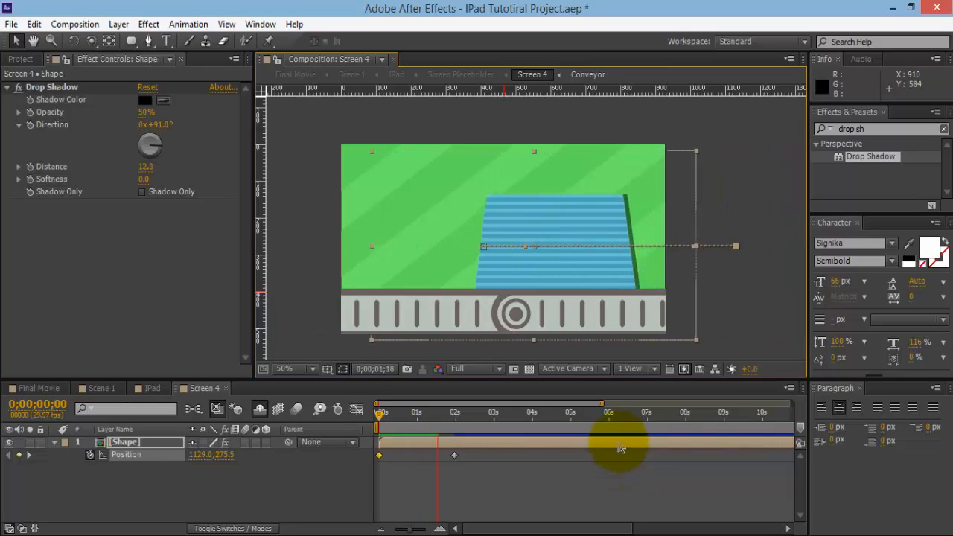
pyautogui.press('space')
# - Apply Easy Ease to the Shape layer's Position keyframe at 0;00;01;29 and preview the eased slide-in
pyautogui.moveTo(495, 474); pyautogui.dragTo(450, 456)
pyautogui.rightClick(452, 454)
pyautogui.moveTo(521, 443)
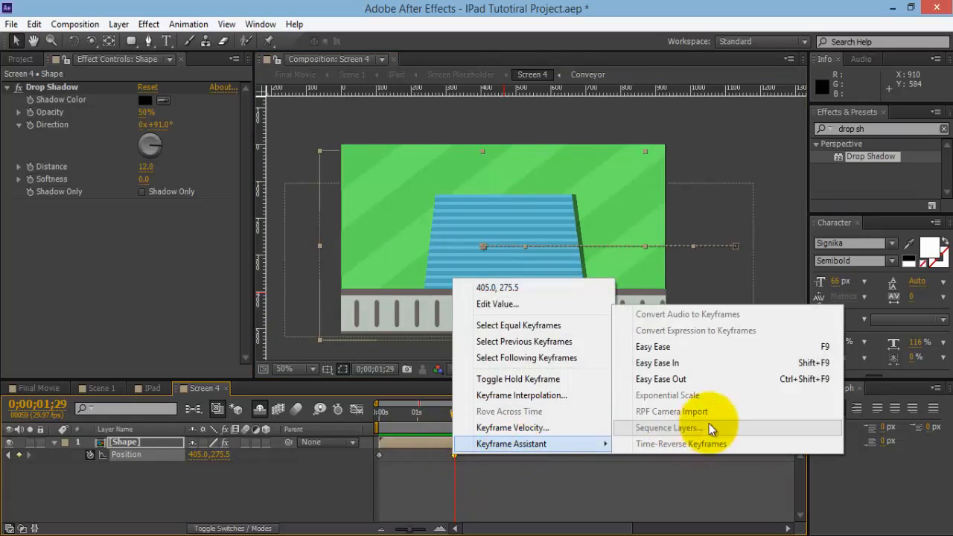
pyautogui.click(713, 347)
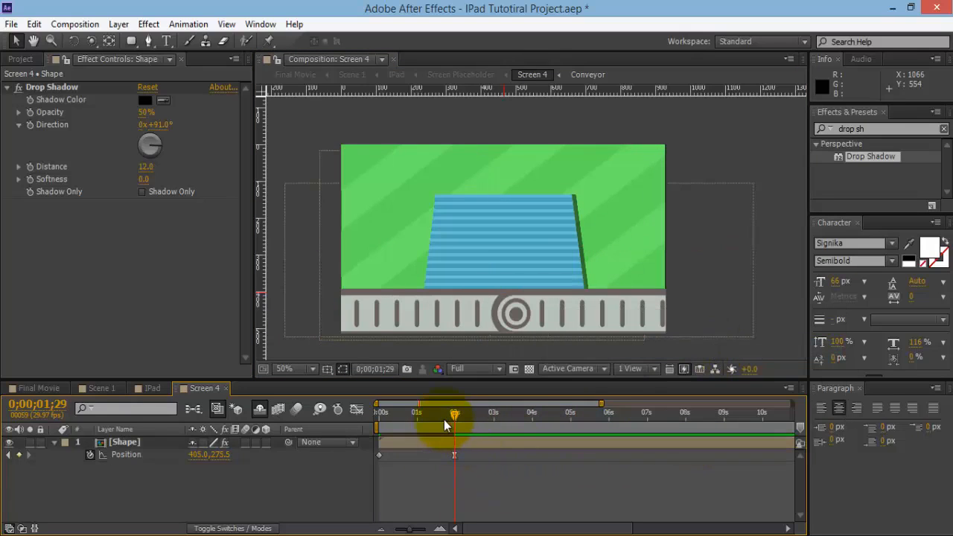
pyautogui.click(443, 419)
pyautogui.click(512, 456)
pyautogui.click(425, 419)
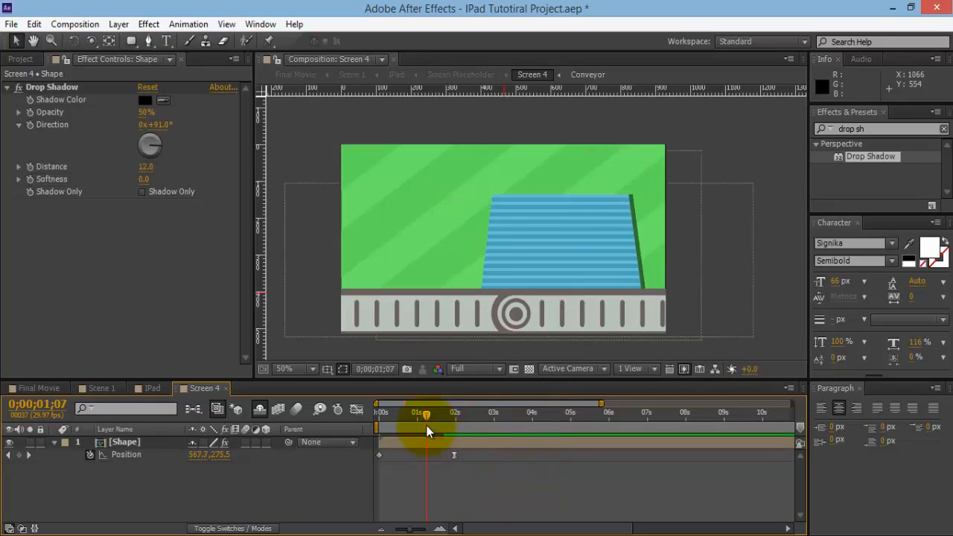
pyautogui.press('space')
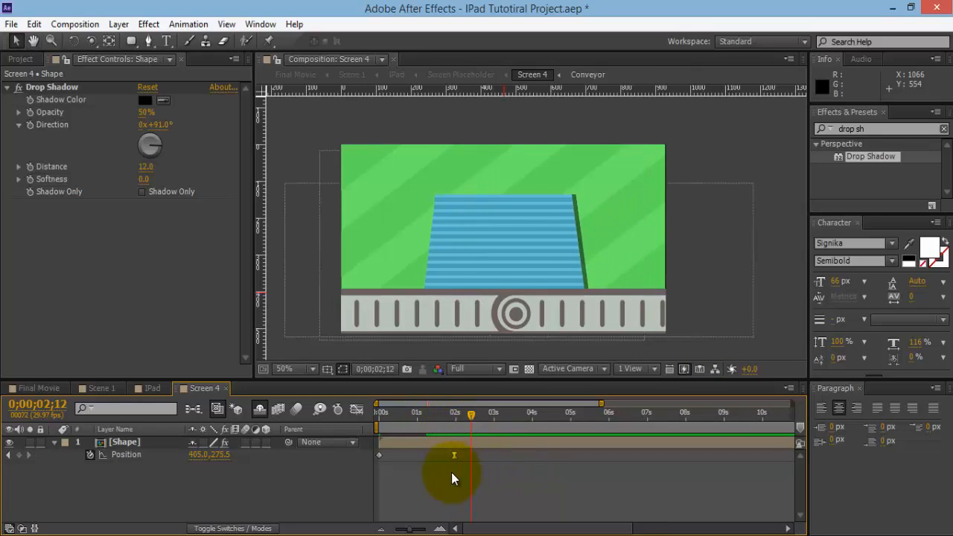
# - Add a two-line text layer over the box reading "ADD IN YOUR" and "TEXT HERE"
pyautogui.click(166, 42)
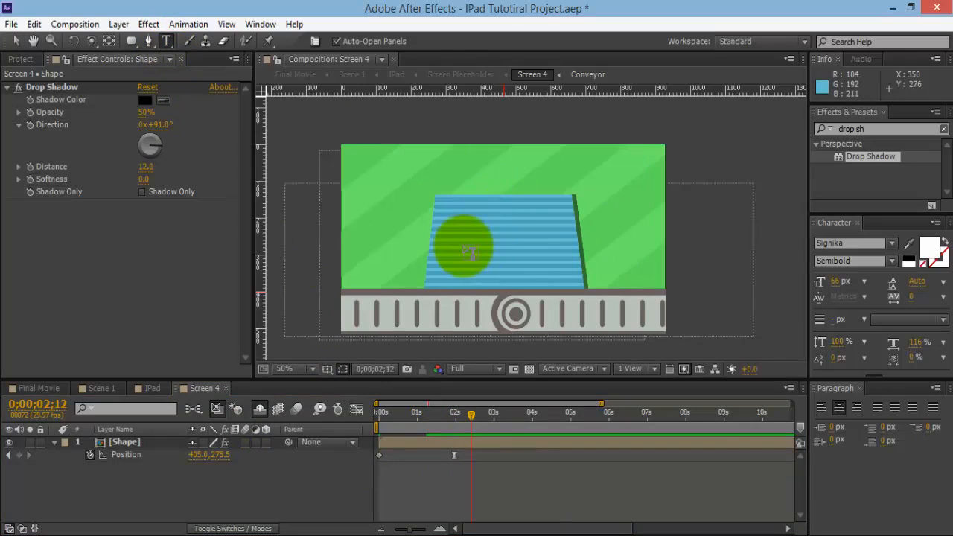
pyautogui.click(467, 251)
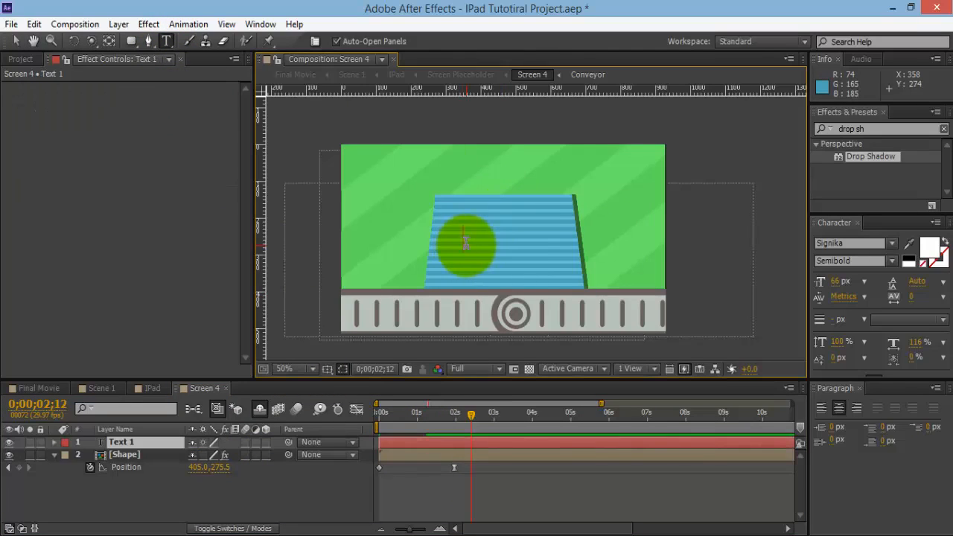
pyautogui.write('ADD I')
pyautogui.write('N YOUR')
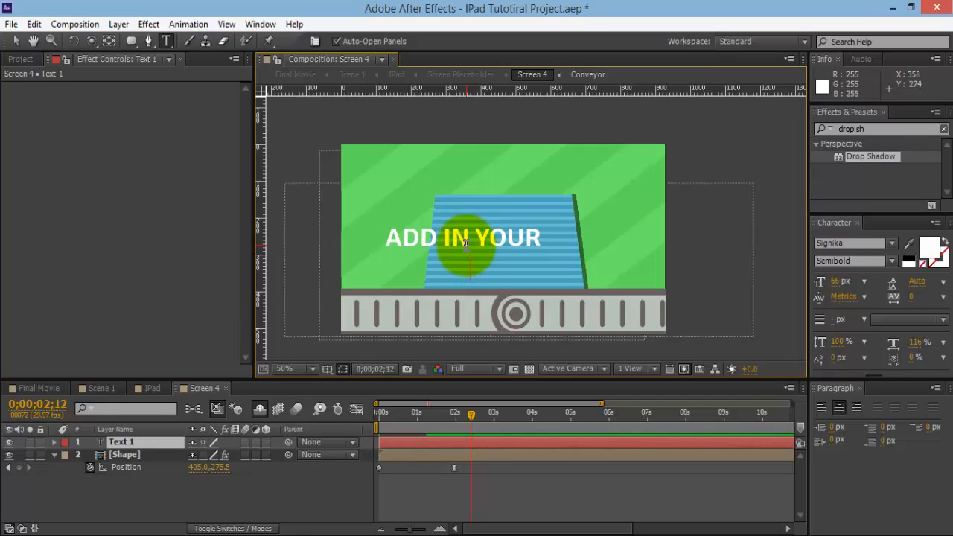
pyautogui.press('Return')
pyautogui.write('TEXT HERE')
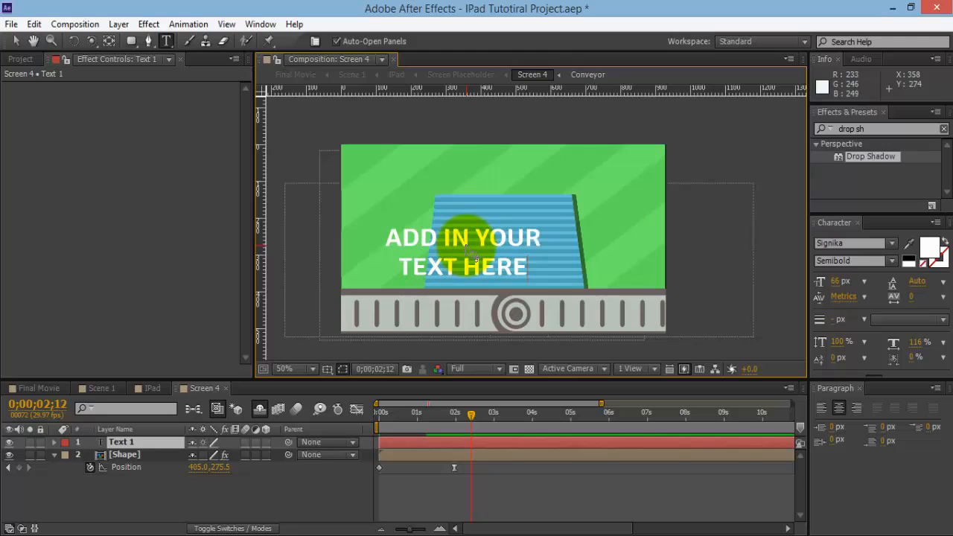
pyautogui.press('KP_Enter')
pyautogui.click(17, 42)
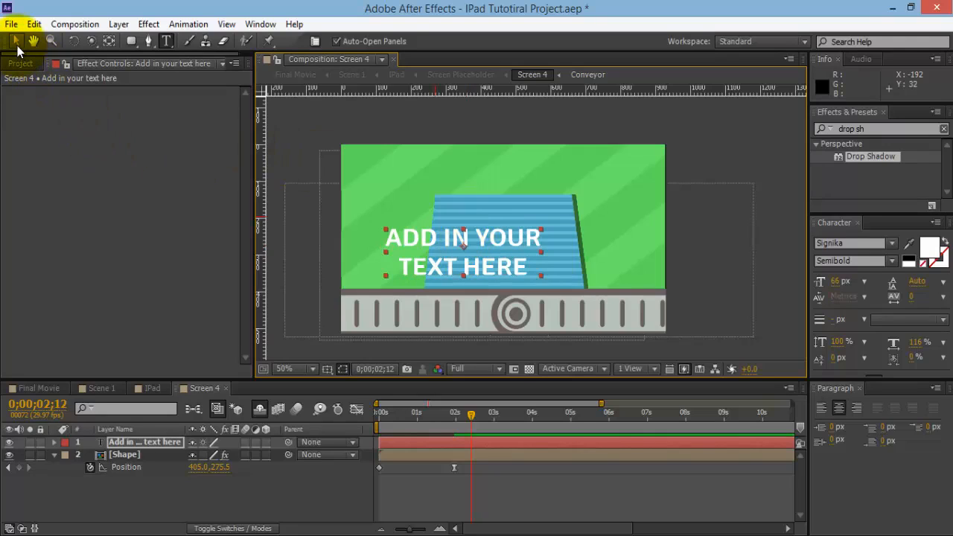
# - Center the text on the blue box and set its font size to 60 px
pyautogui.moveTo(524, 262); pyautogui.dragTo(548, 256)
pyautogui.click(839, 281)
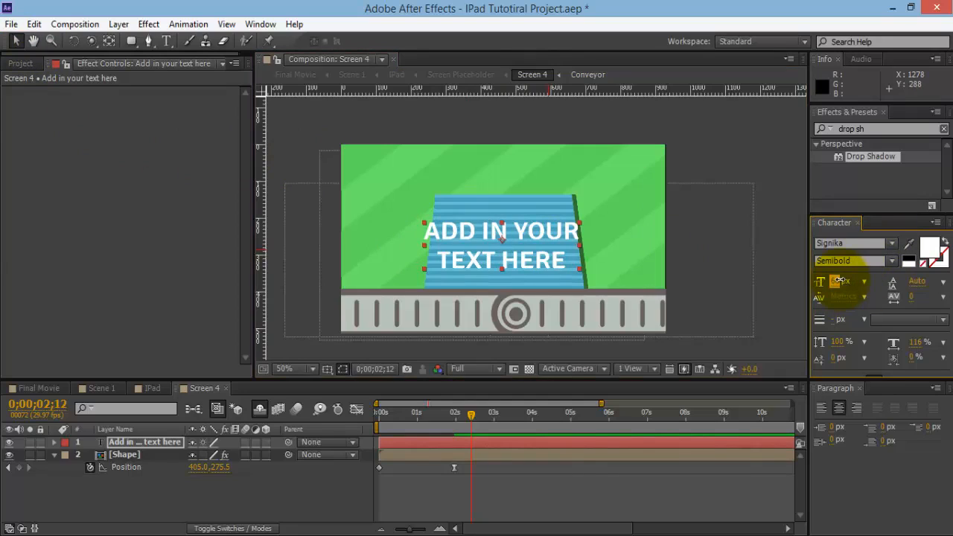
pyautogui.moveTo(838, 281); pyautogui.dragTo(834, 283)
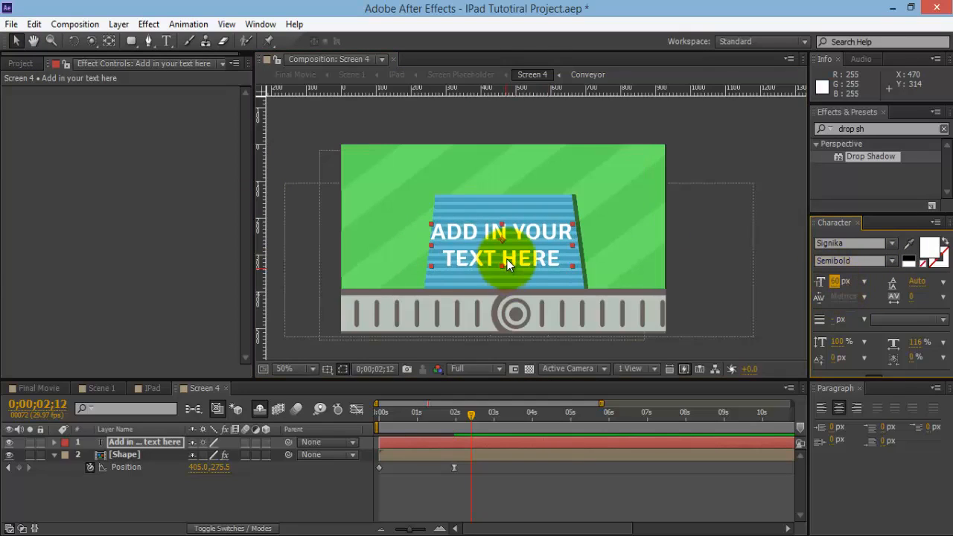
pyautogui.moveTo(508, 254); pyautogui.dragTo(510, 254)
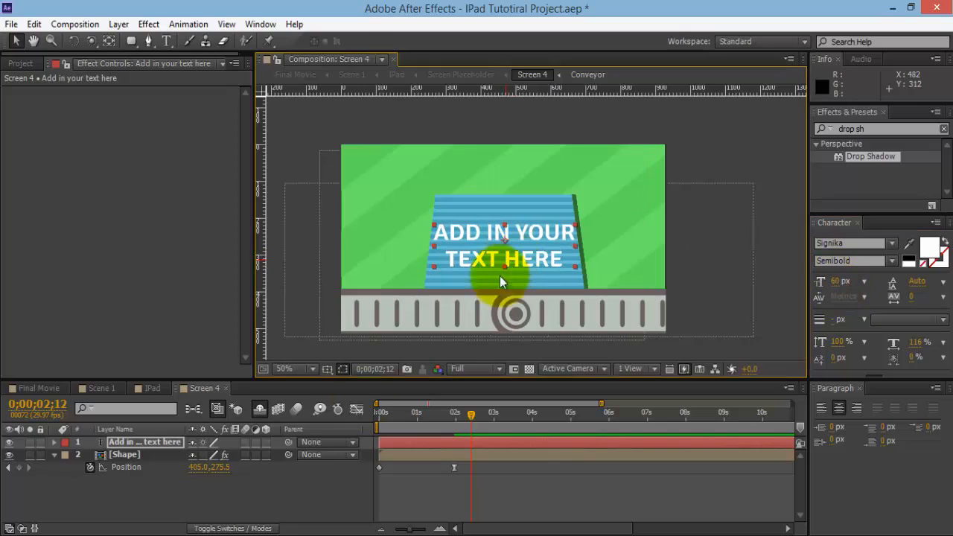
# - Parent the text layer to the Shape layer, collapse the Shape layer's properties and check that the text moves with the box
pyautogui.click(175, 445)
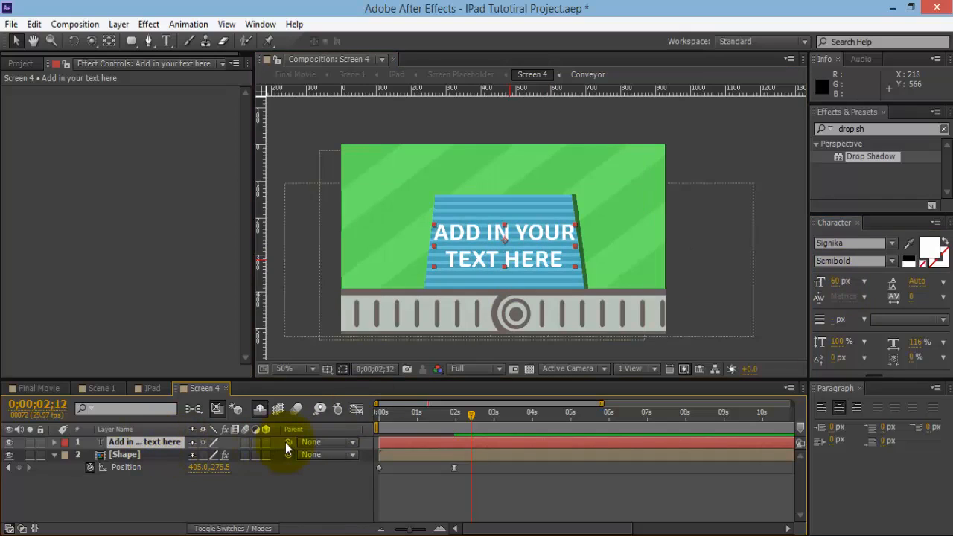
pyautogui.moveTo(287, 442); pyautogui.dragTo(114, 452)
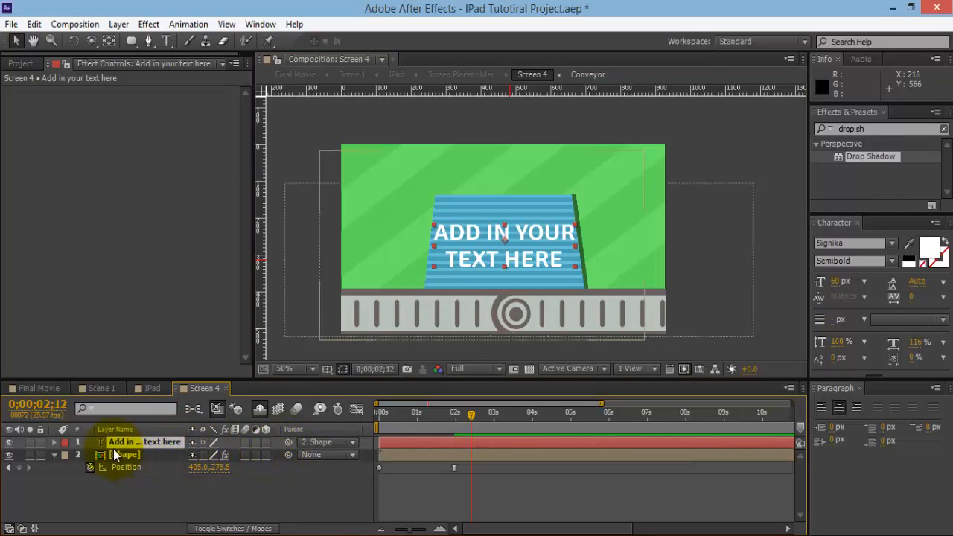
pyautogui.click(50, 454)
pyautogui.click(54, 454)
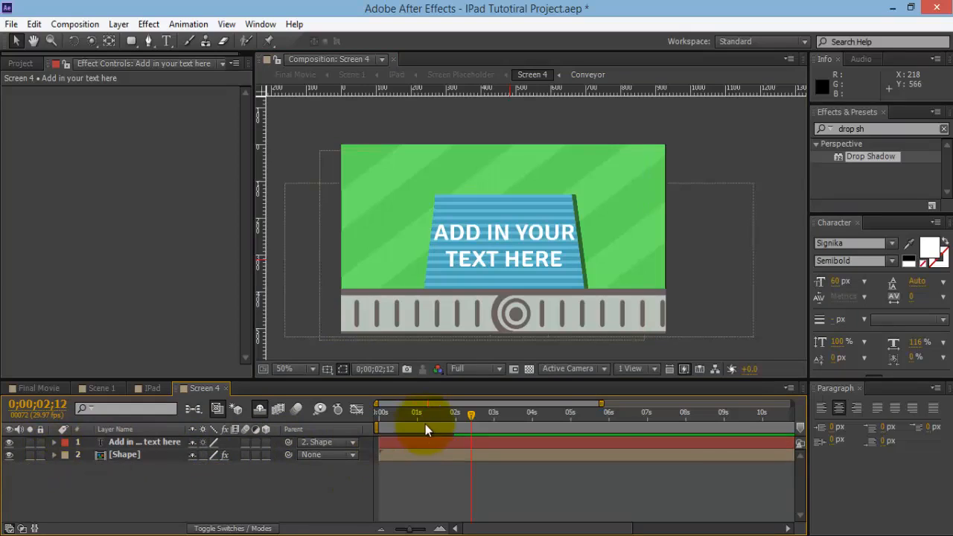
pyautogui.moveTo(462, 423)
pyautogui.mouseDown()
pyautogui.moveTo(367, 428)
pyautogui.moveTo(450, 432)
pyautogui.mouseUp()
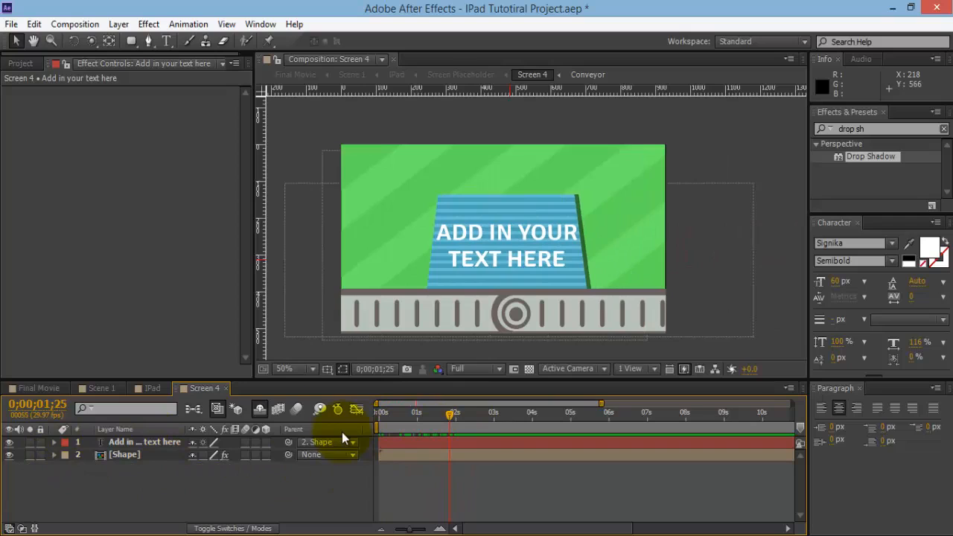
# - Open the Final Movie composition, set its preview resolution to Third and scrub between about 11 and 18 seconds to review the iPad scene
pyautogui.click(34, 389)
pyautogui.moveTo(574, 416); pyautogui.dragTo(538, 428)
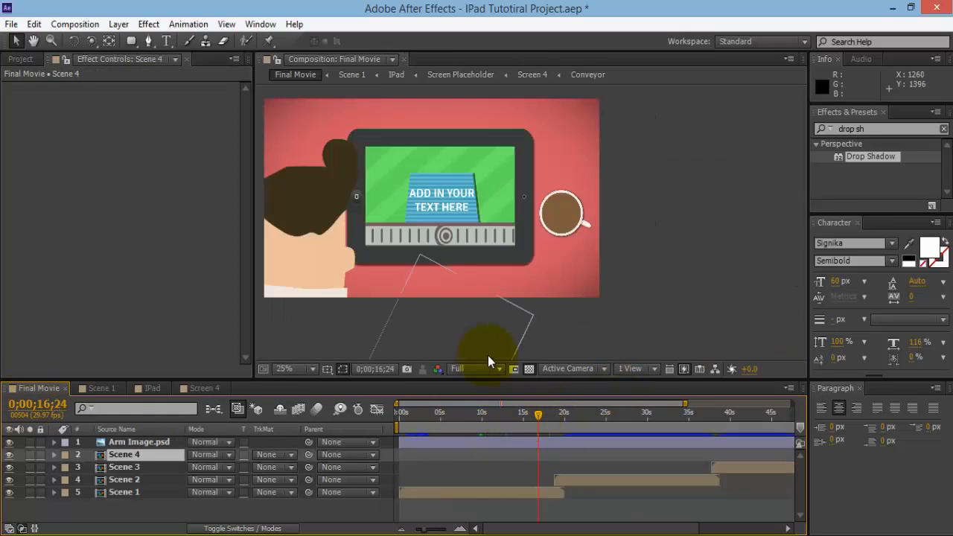
pyautogui.click(495, 370)
pyautogui.click(493, 440)
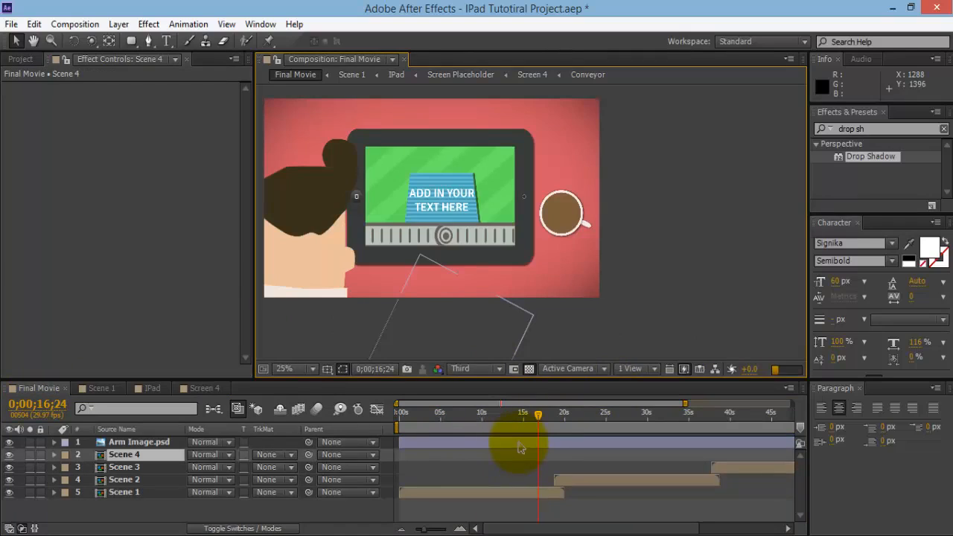
pyautogui.click(513, 417)
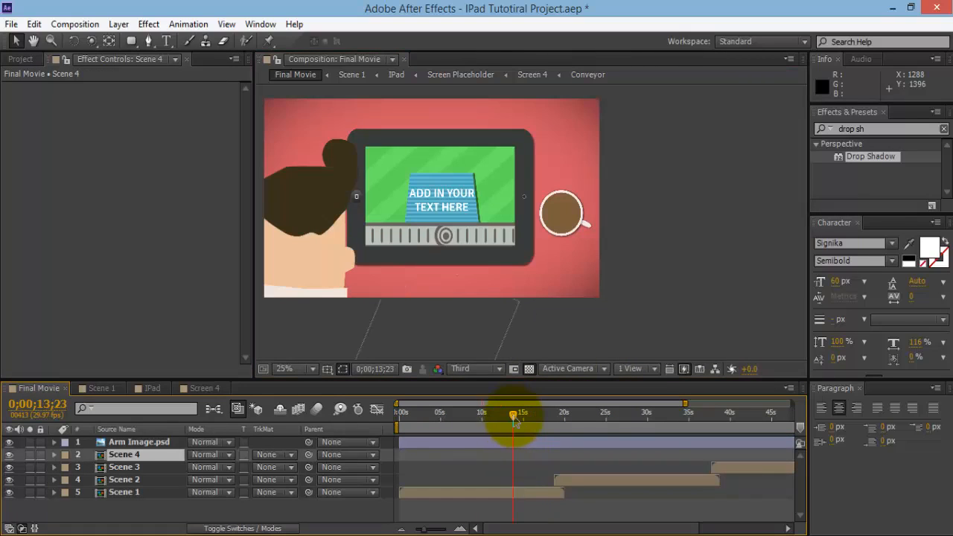
pyautogui.moveTo(513, 418); pyautogui.dragTo(359, 311)
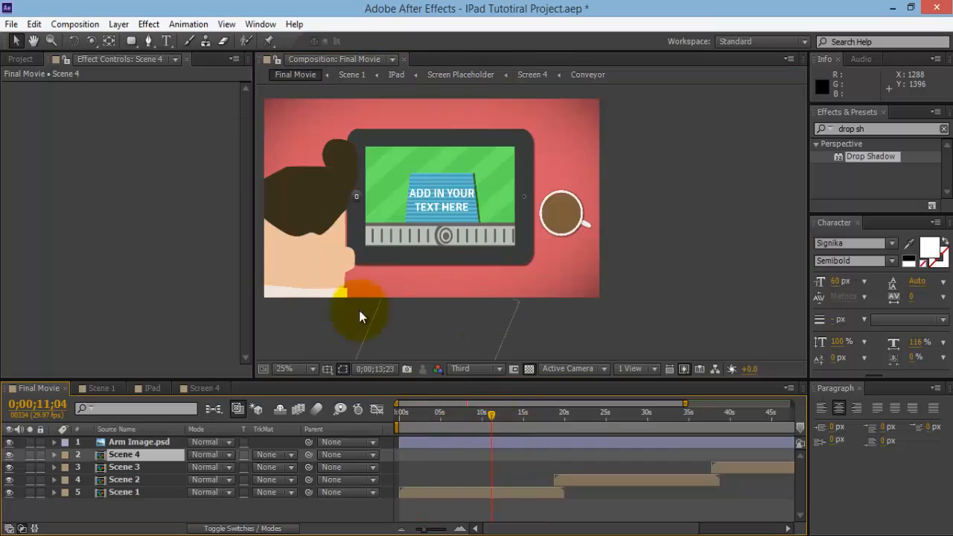
pyautogui.click(547, 419)
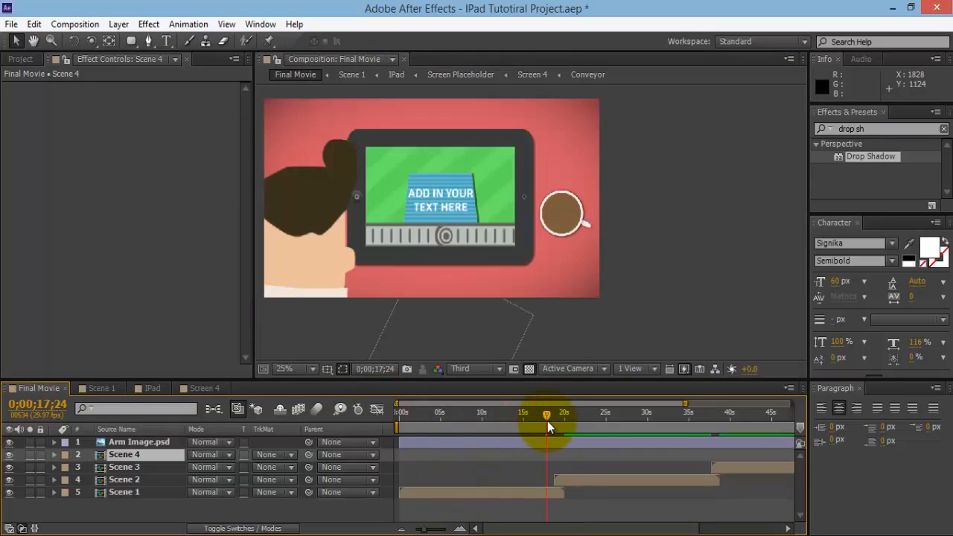
pyautogui.moveTo(551, 421); pyautogui.dragTo(553, 422)
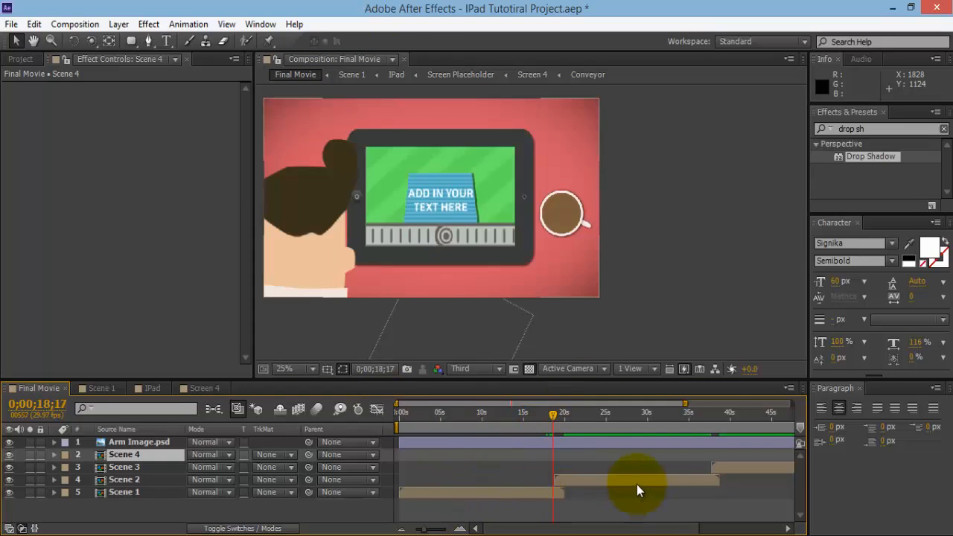